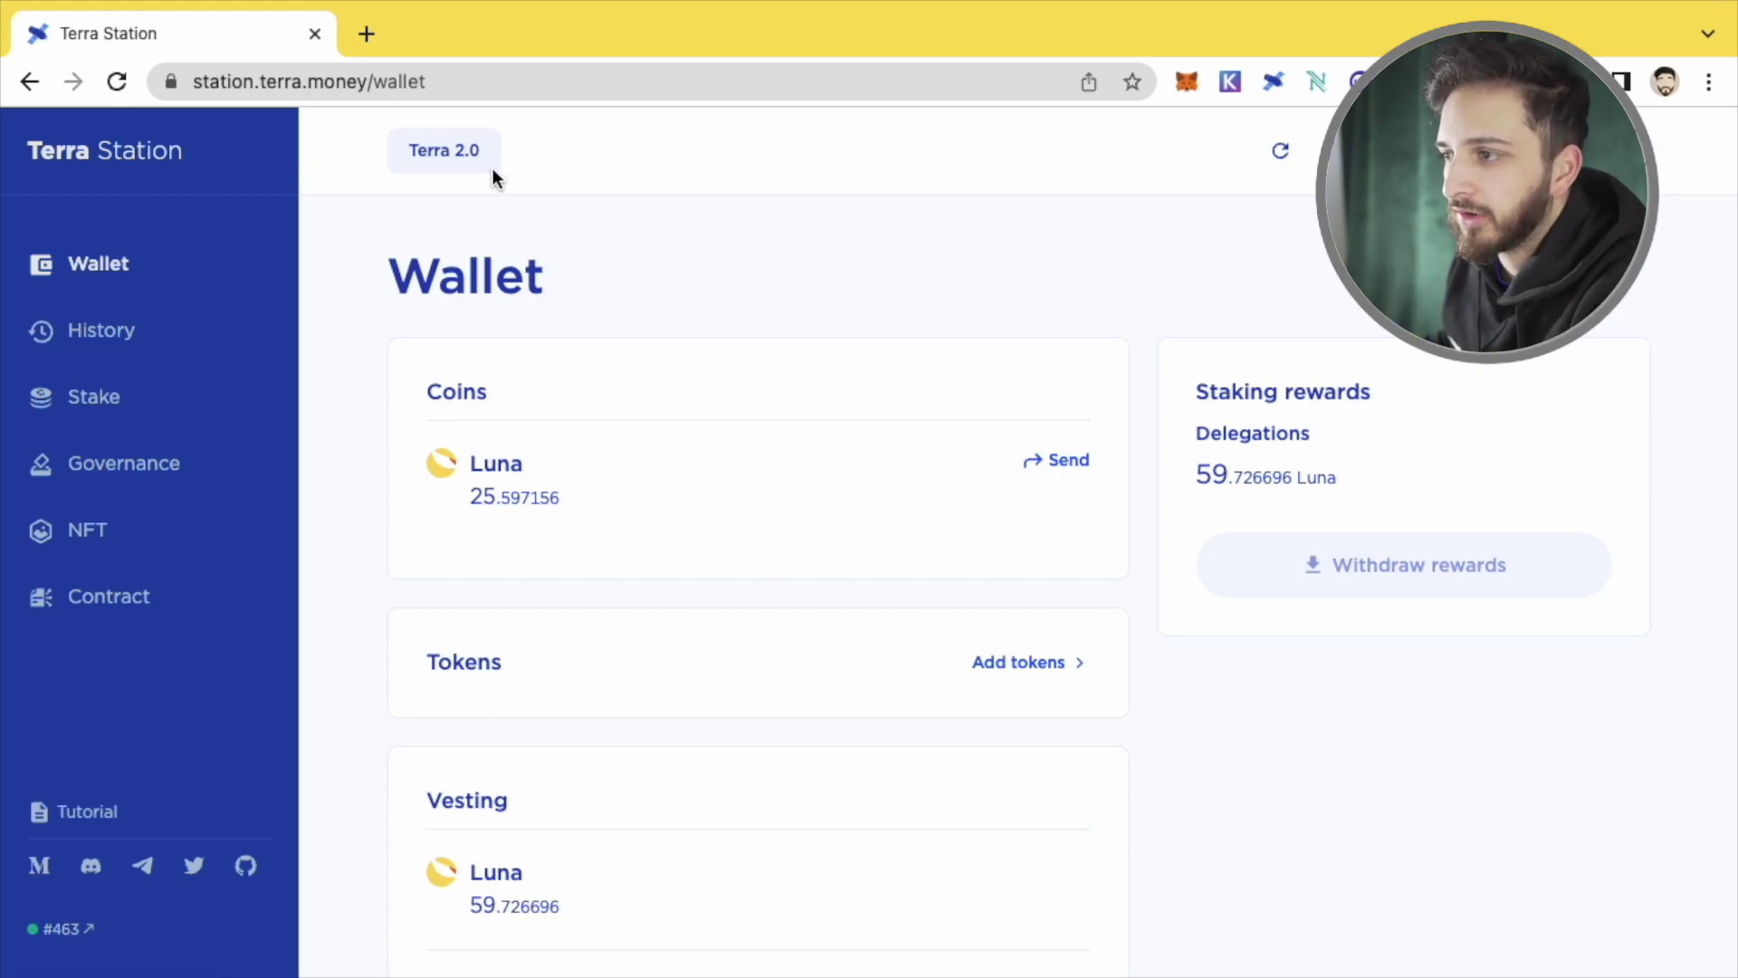
Step: Open the staking page and look through the list of active validators
click(119, 409)
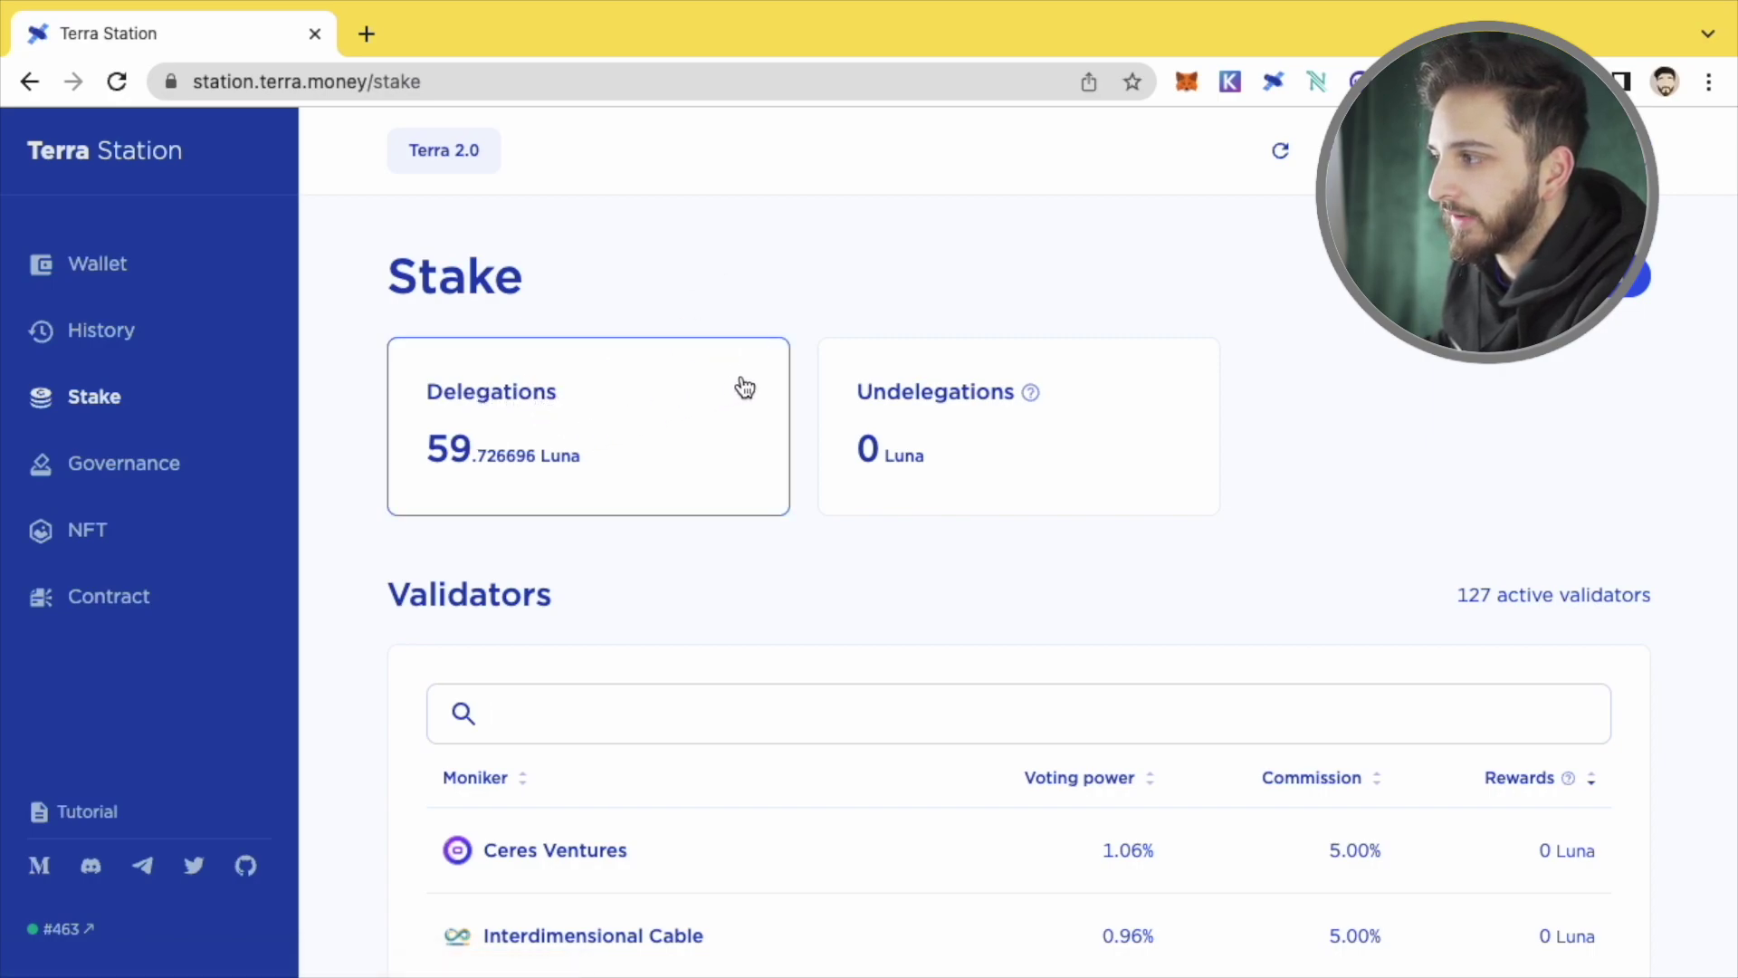
scroll(812, 439, down, 2)
scroll(811, 442, down, 2)
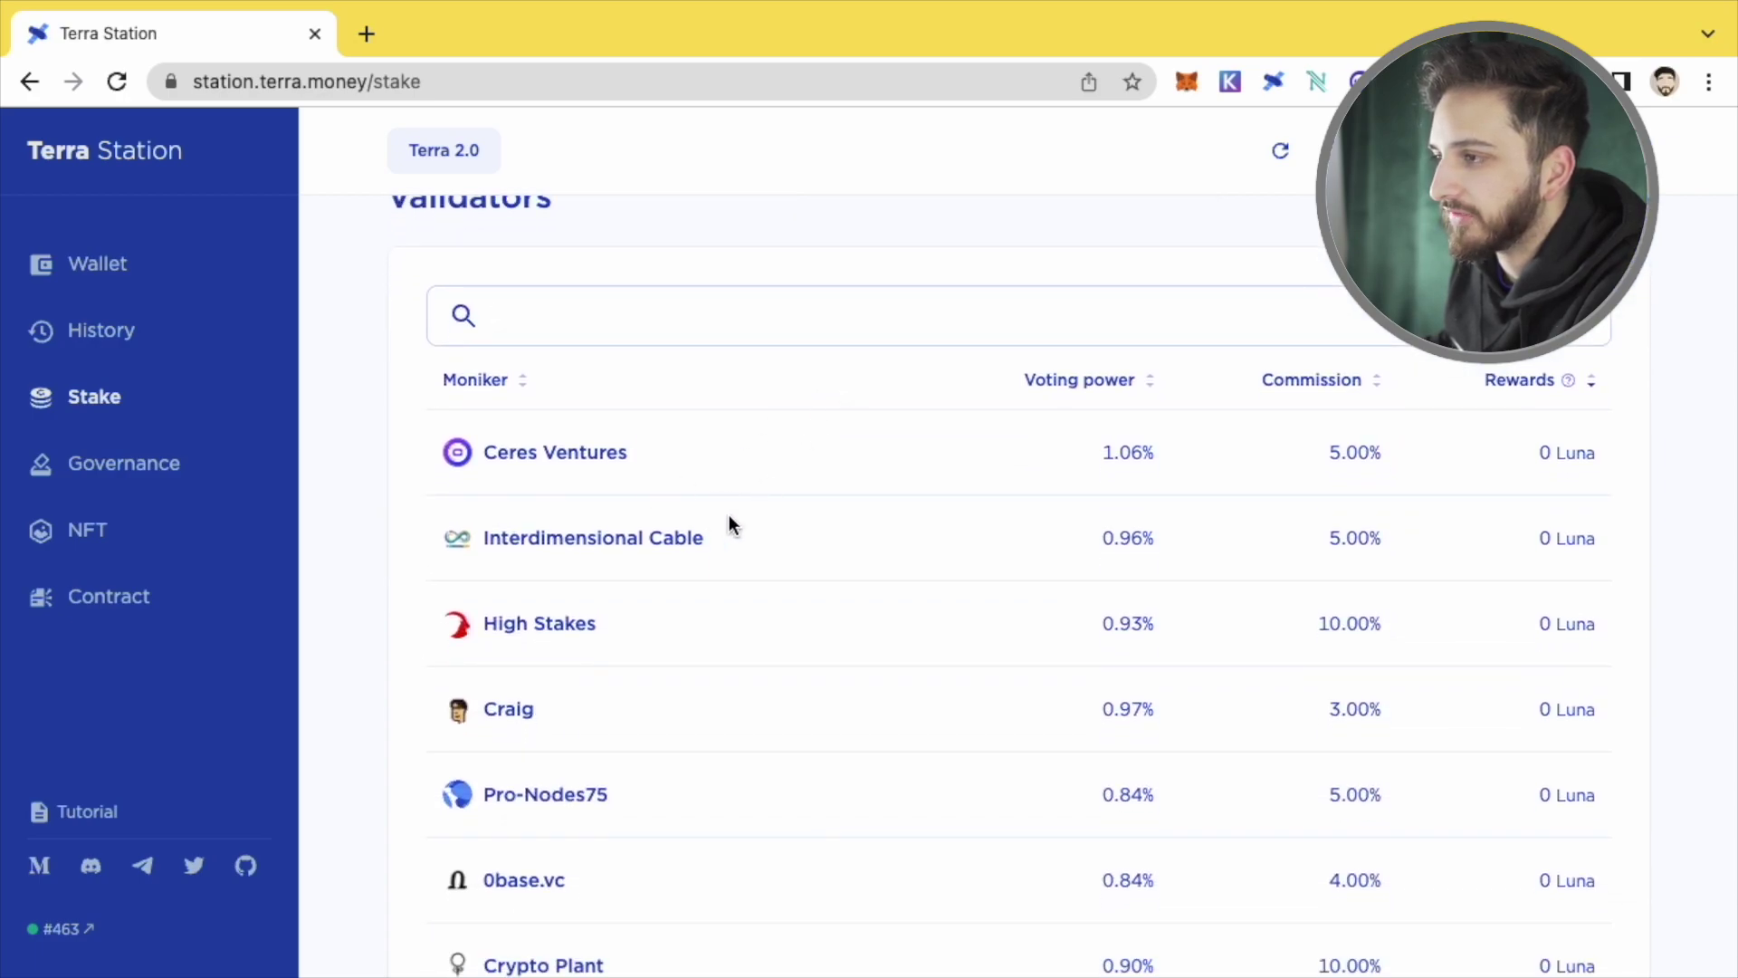
scroll(762, 511, down, 14)
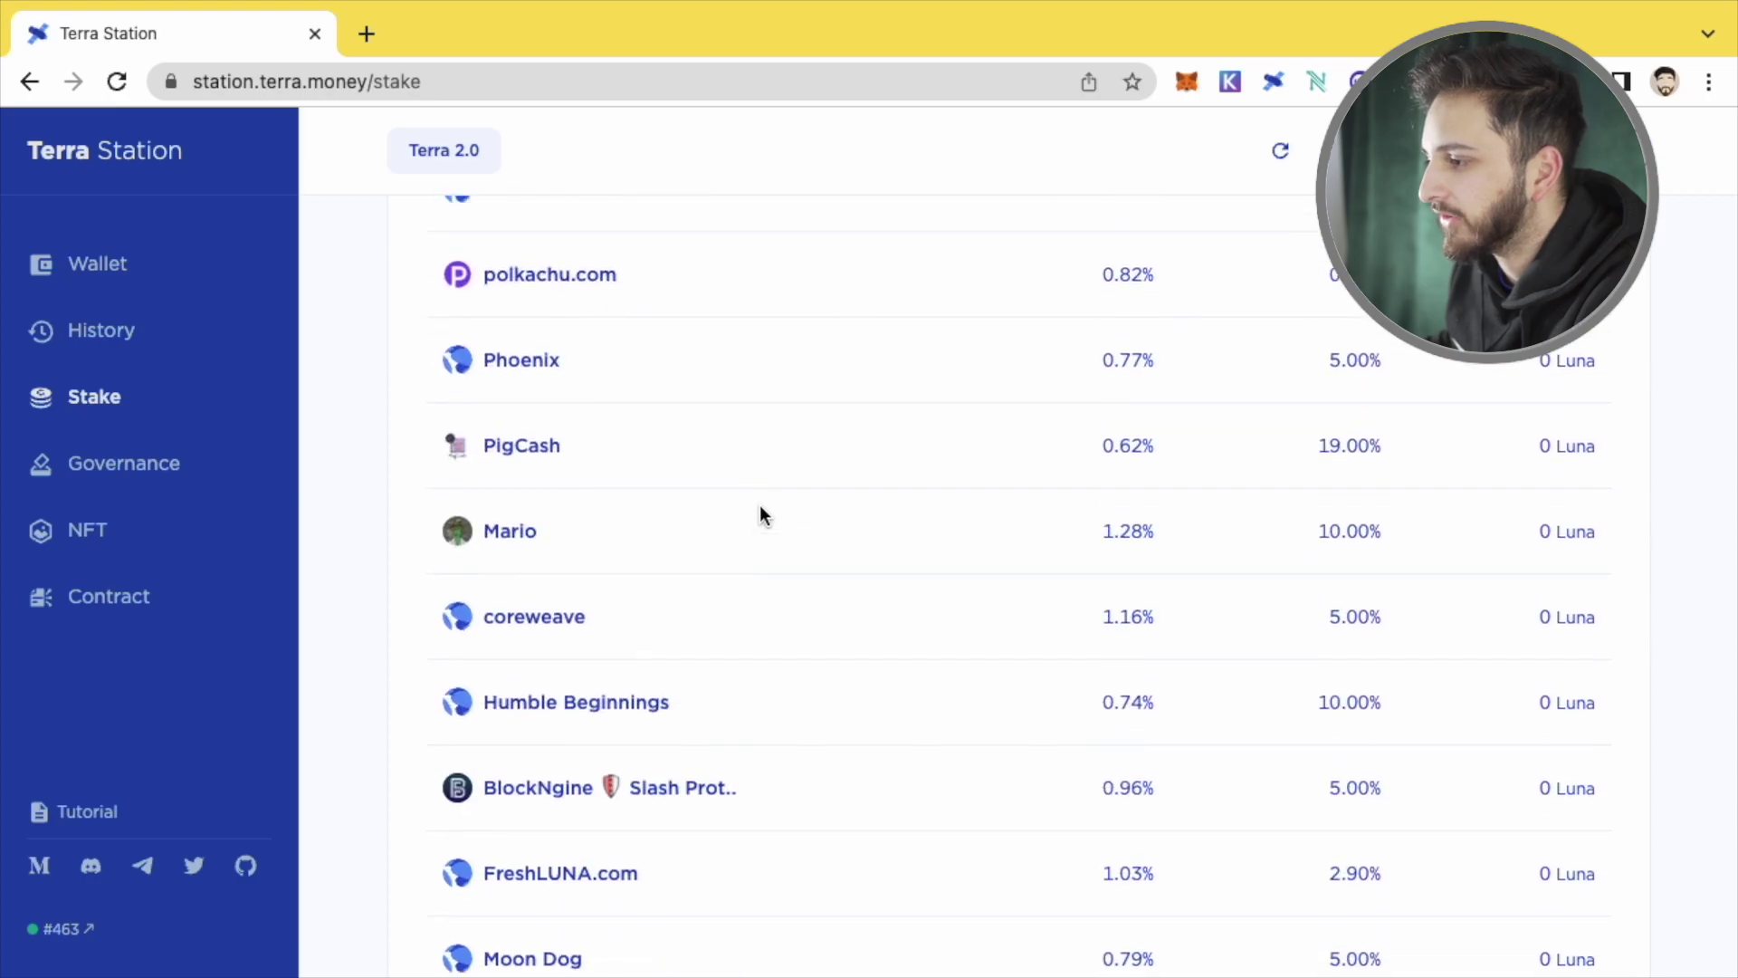
scroll(761, 509, down, 20)
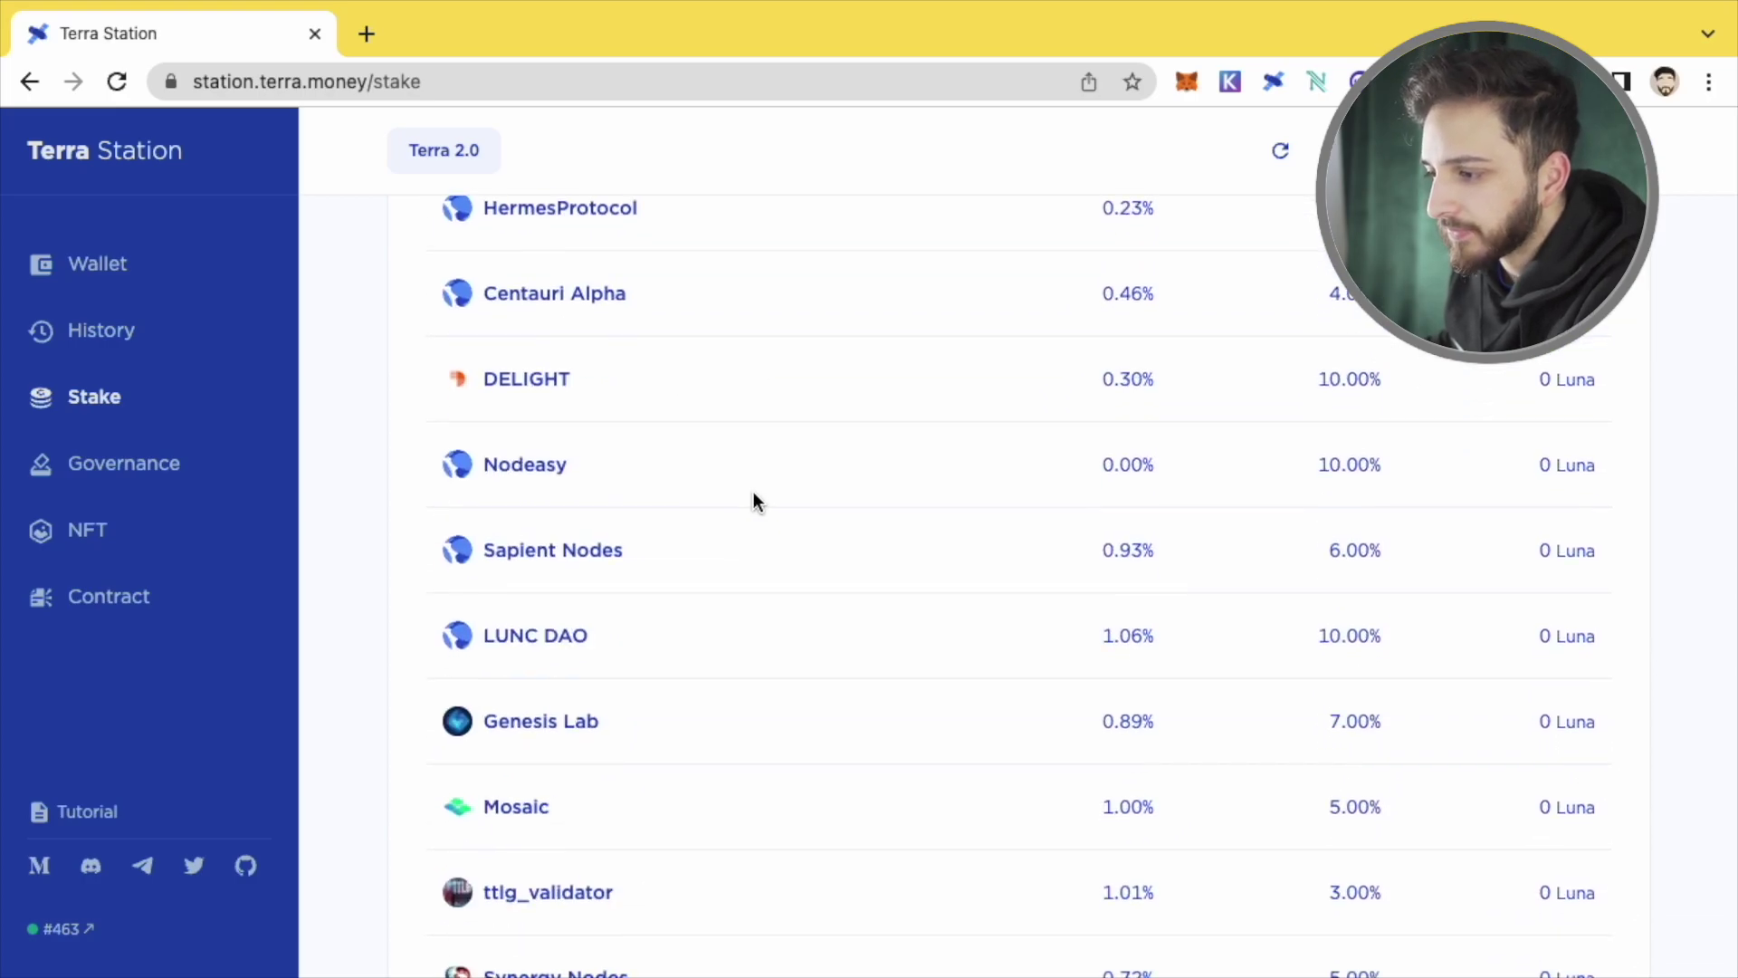
scroll(755, 498, down, 20)
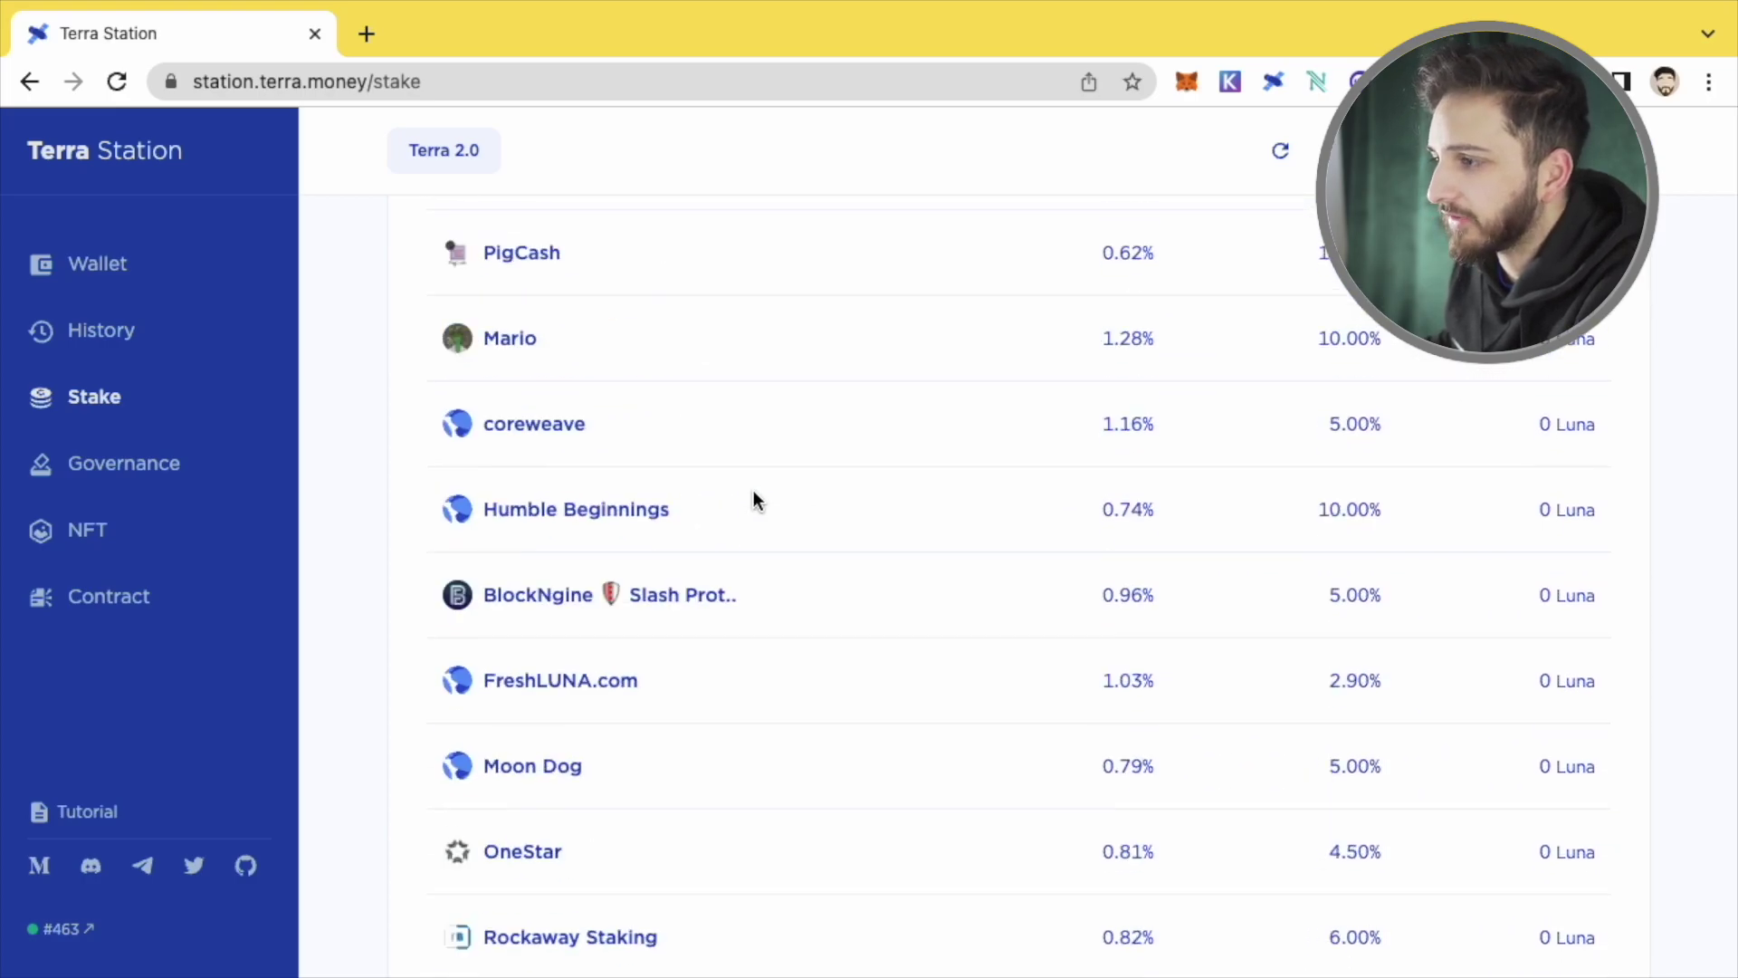
scroll(754, 490, up, 20)
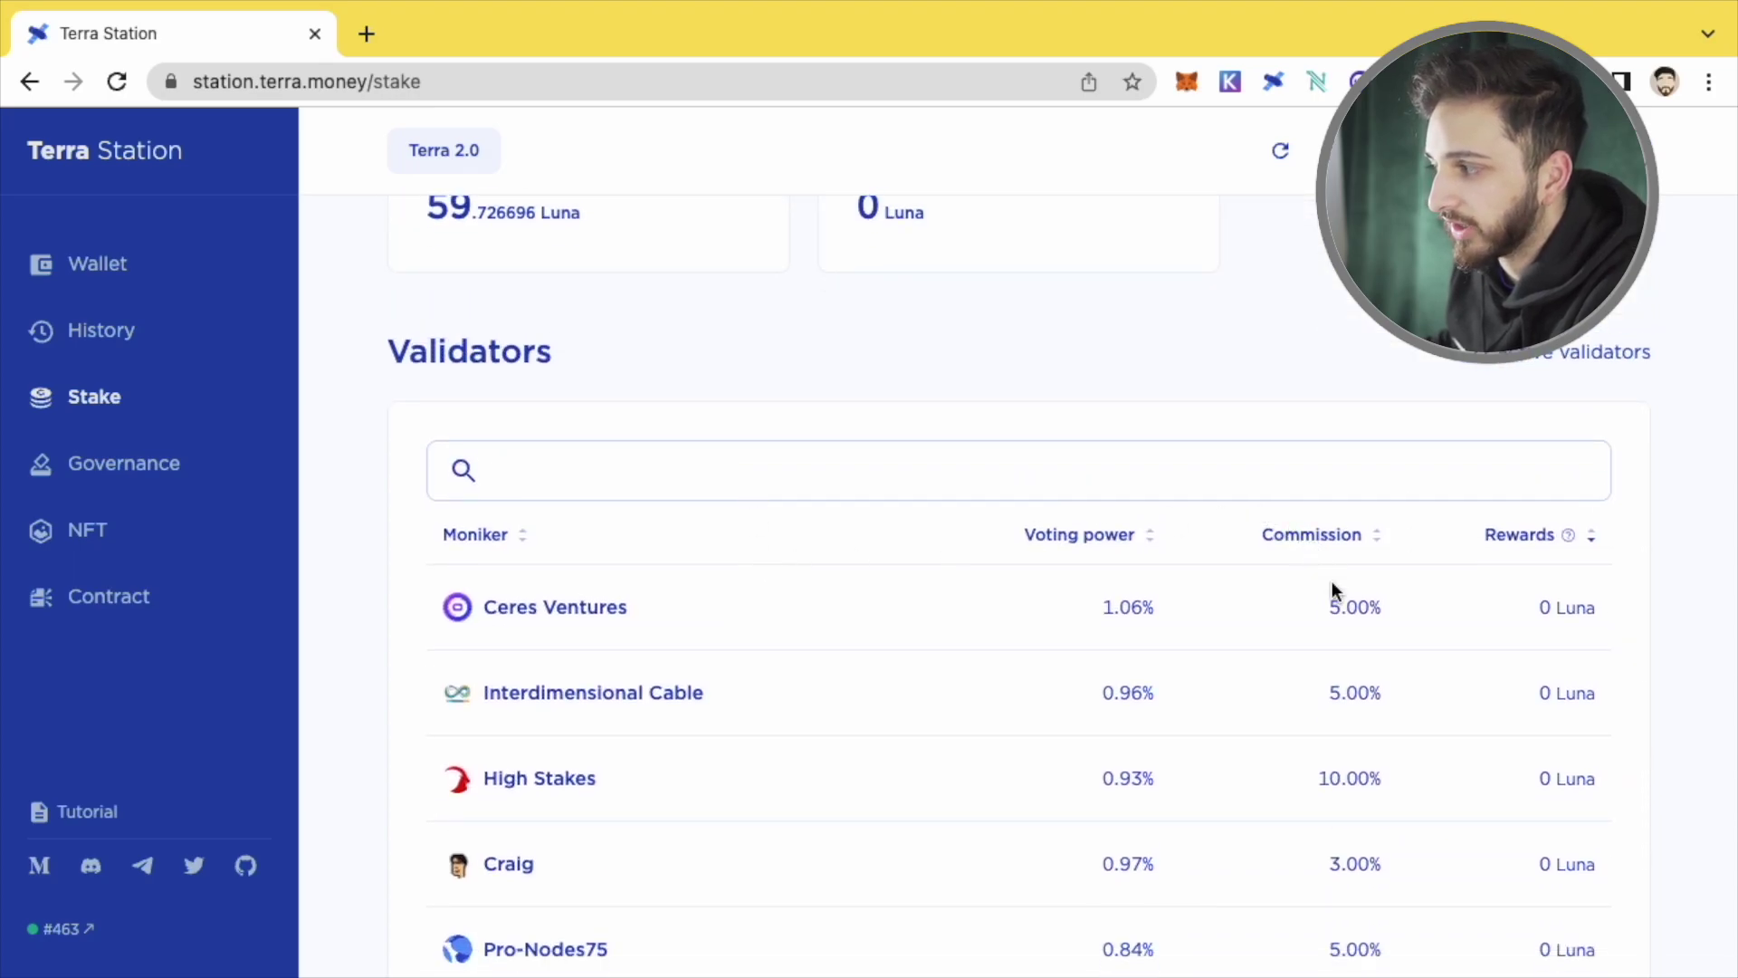
Step: Compare the commission rates of the listed validators
drag(1328, 607, 1400, 603)
click(1388, 598)
click(1406, 603)
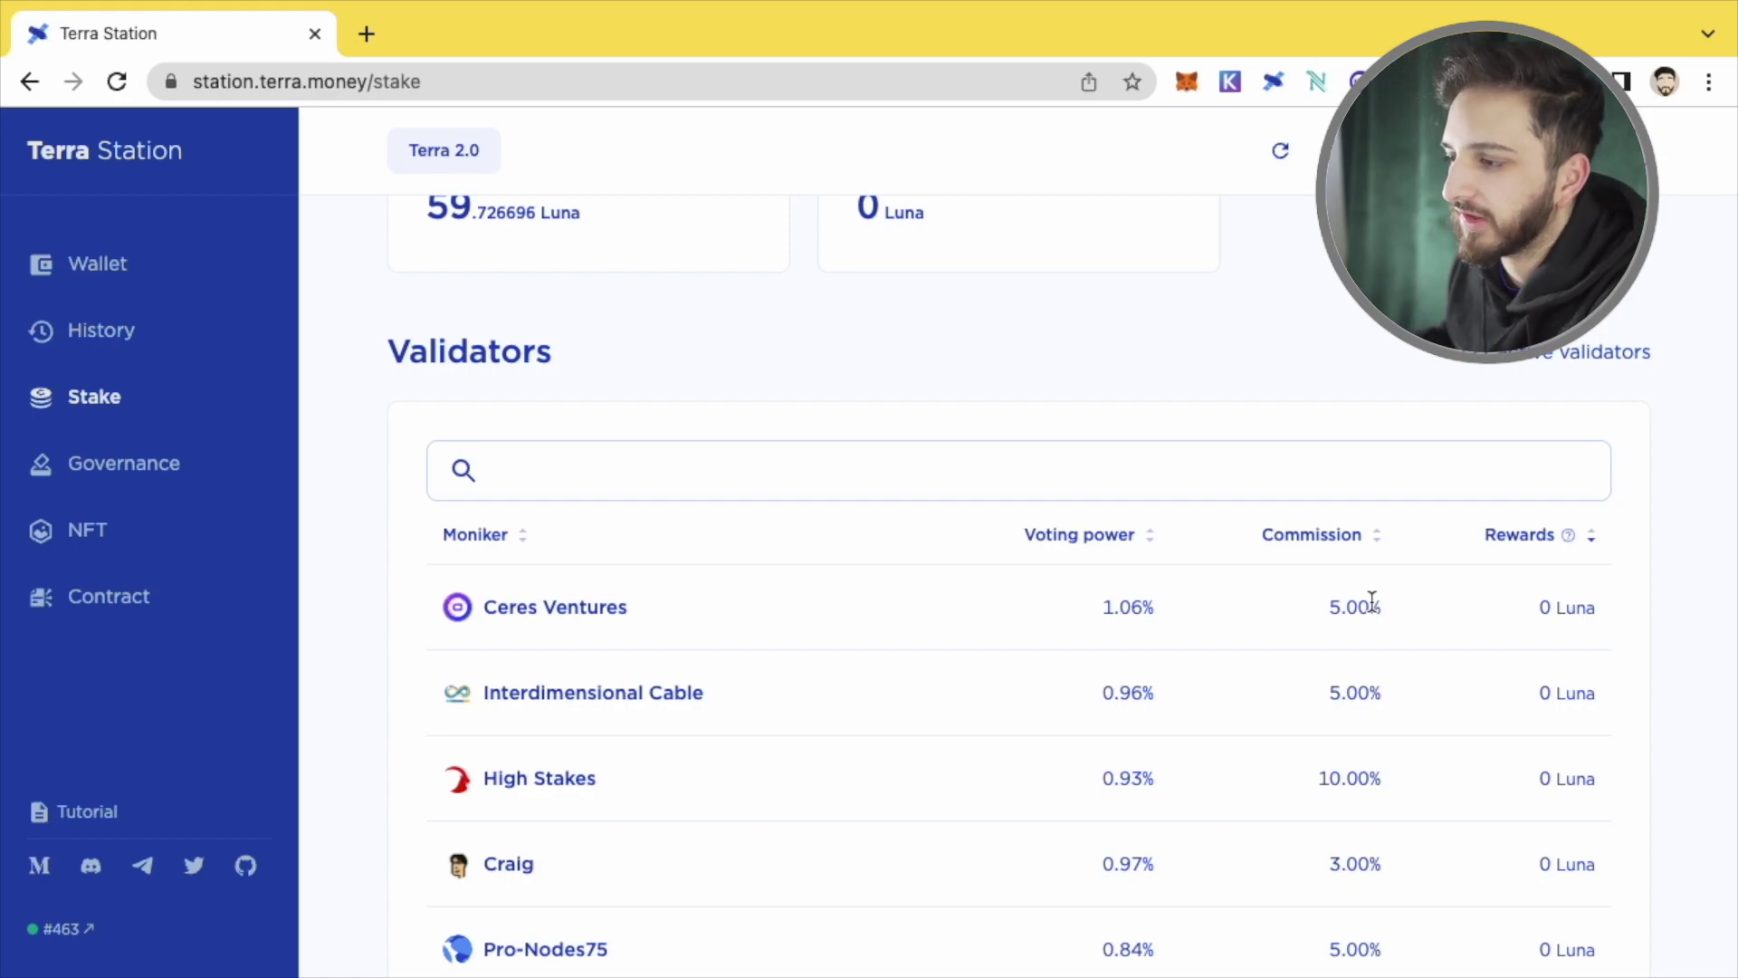
scroll(873, 621, down, 4)
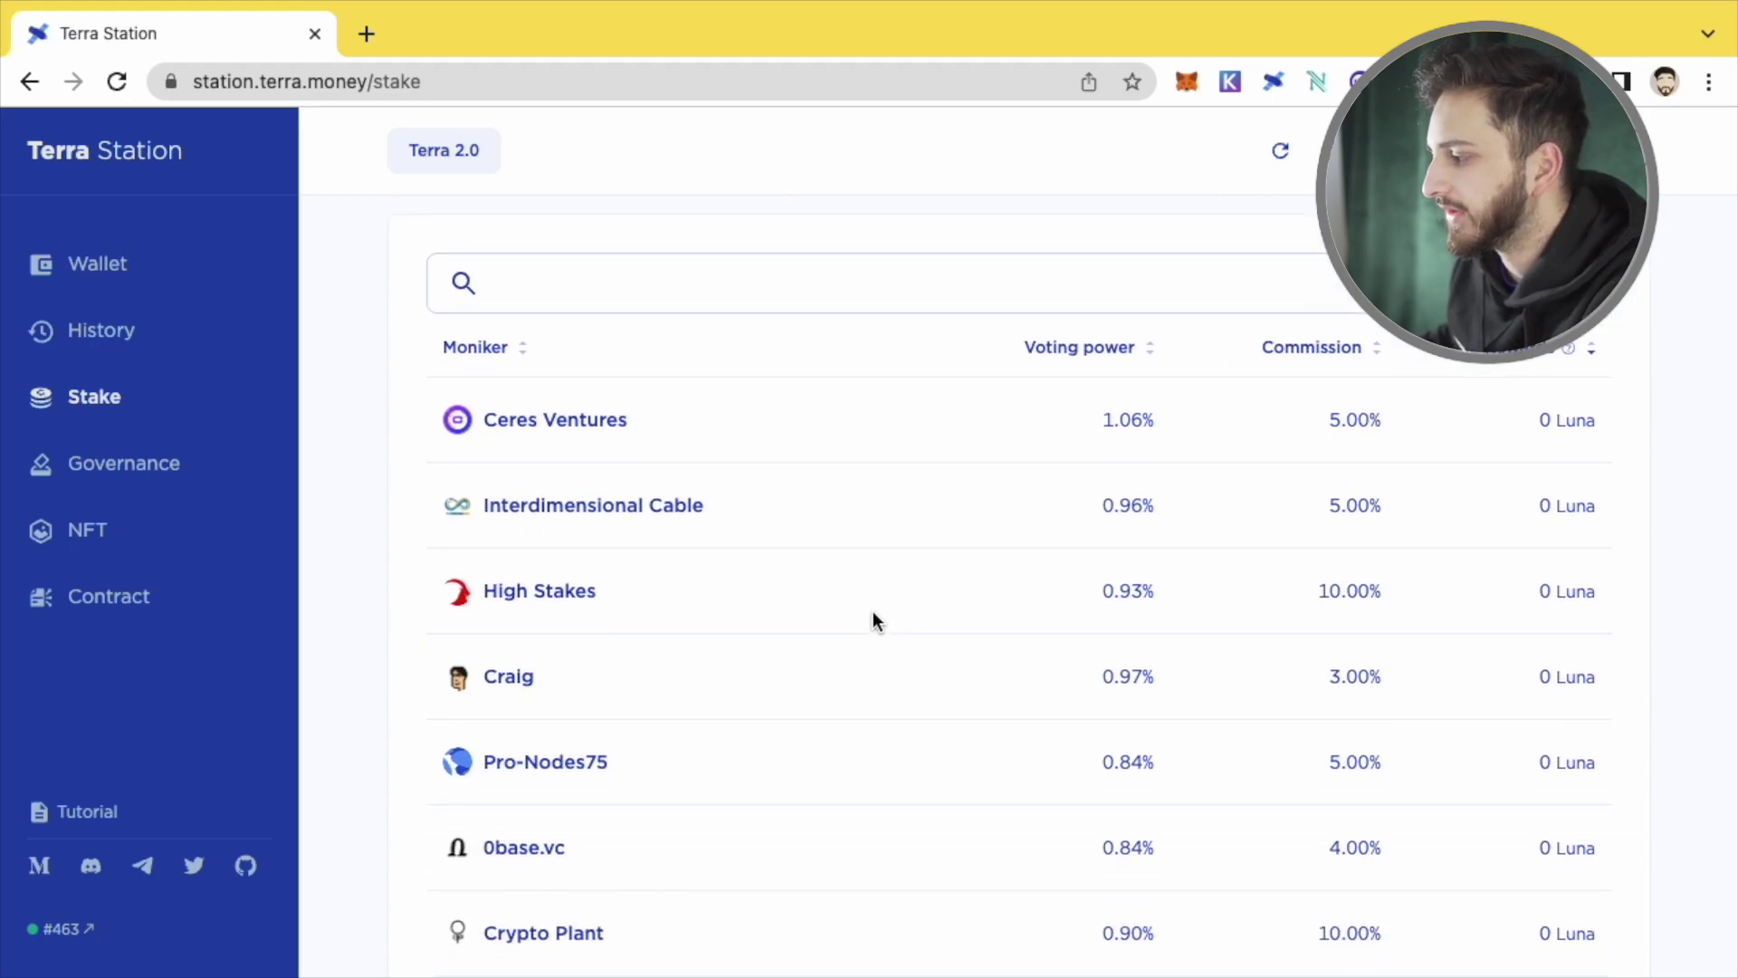
scroll(873, 621, down, 5)
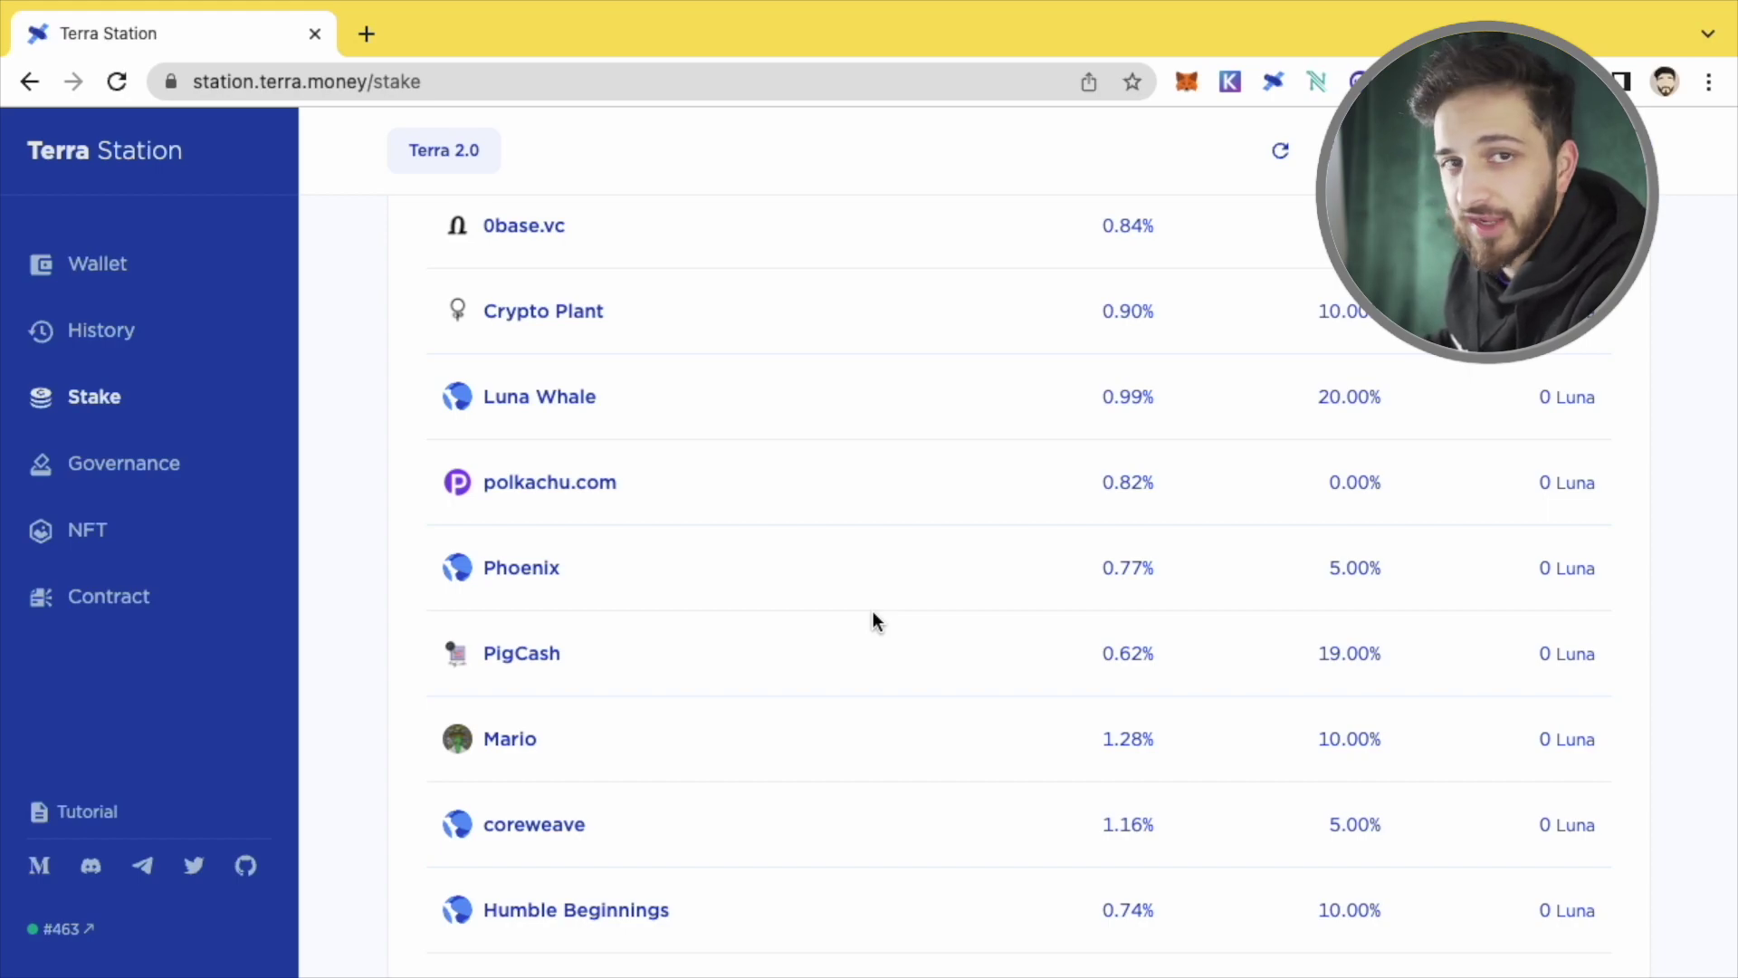
scroll(875, 621, up, 7)
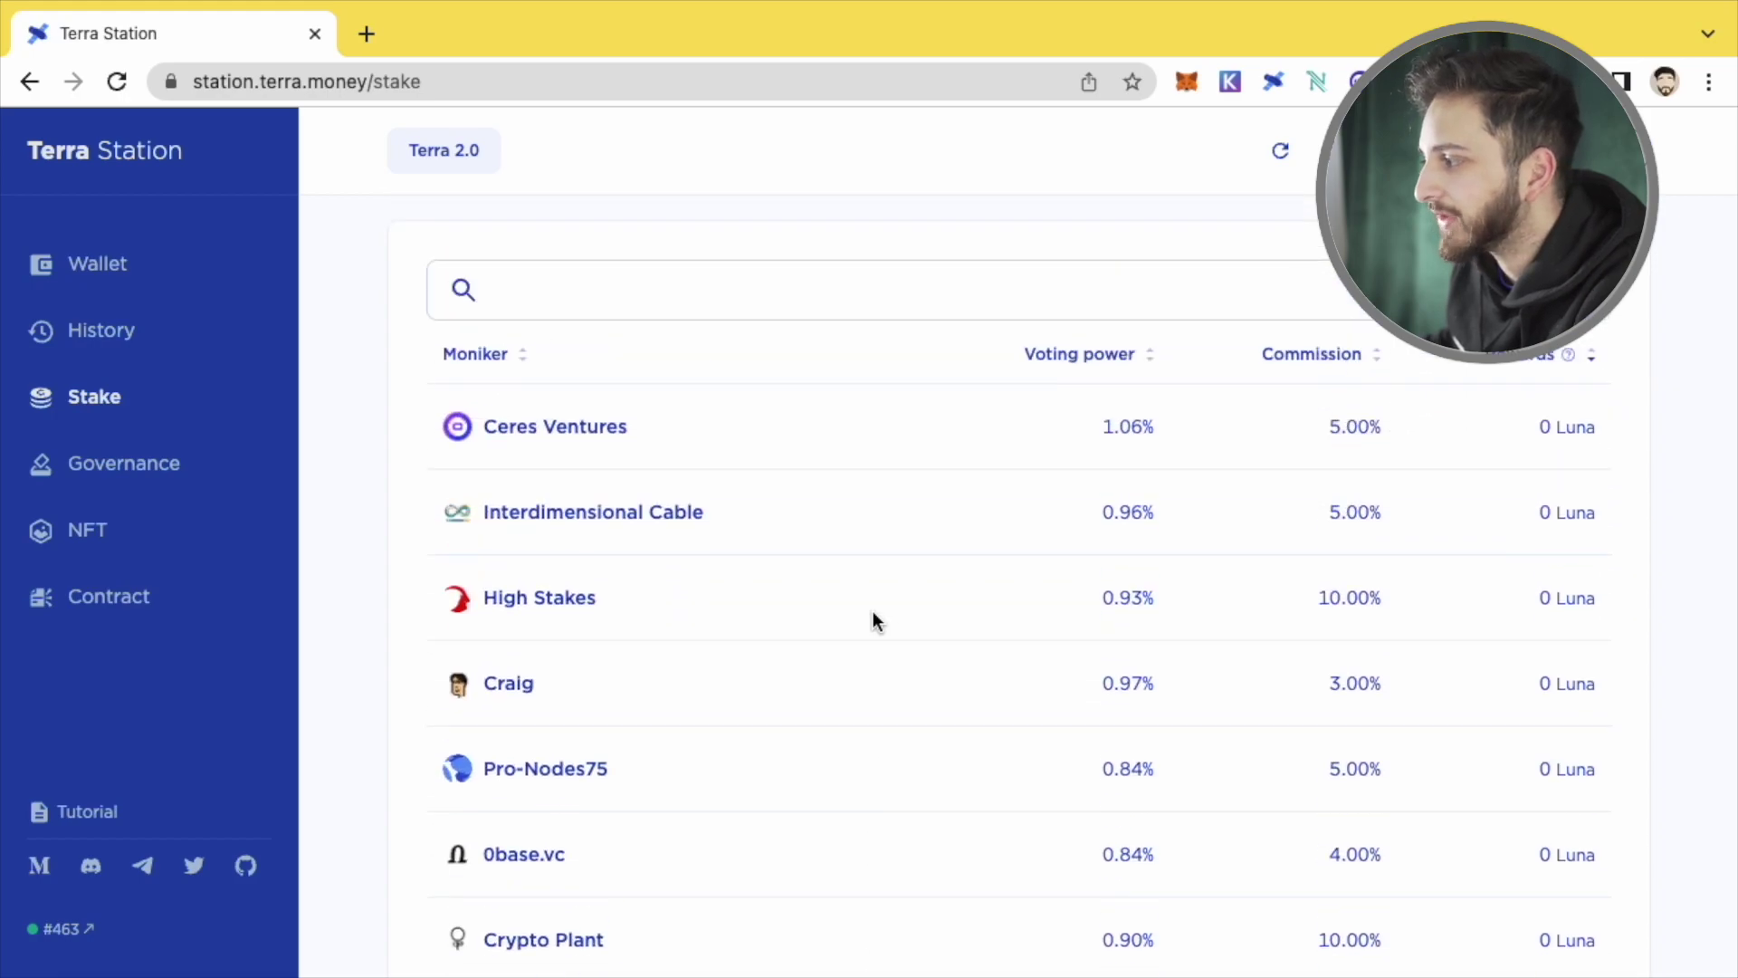
scroll(875, 621, up, 3)
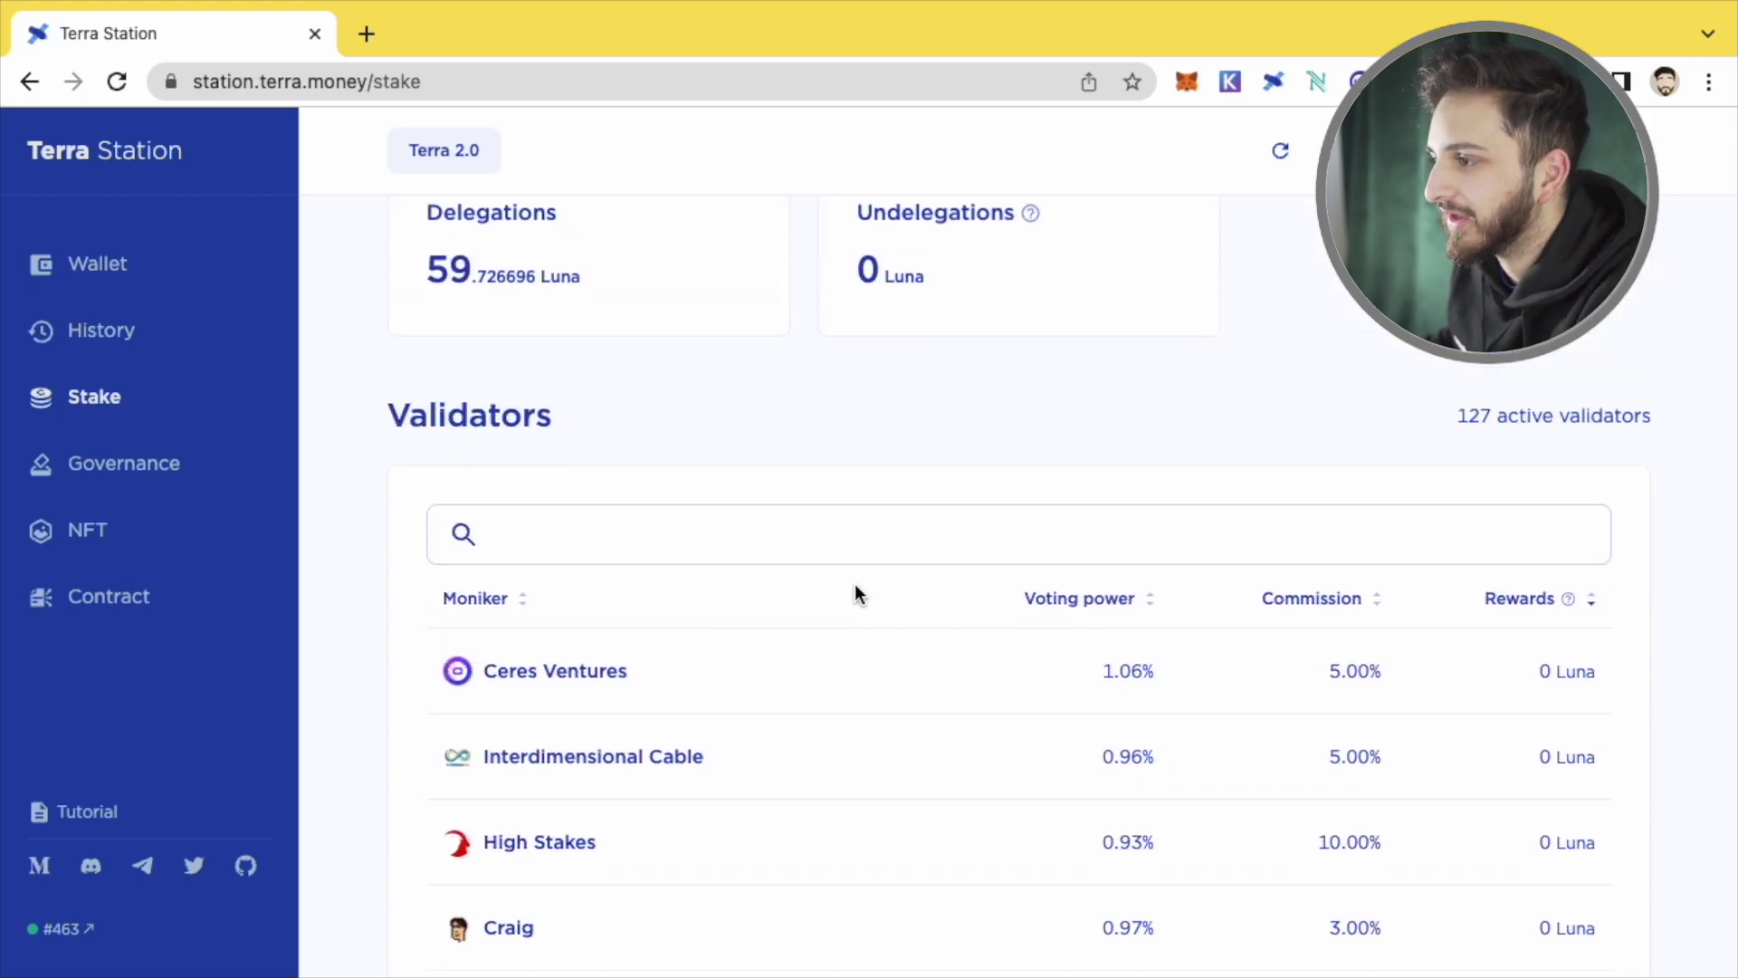
scroll(851, 584, up, 2)
Step: Review the Mosaic validator's commission and voting power details, and return to the validator list
scroll(747, 724, down, 3)
scroll(742, 709, down, 20)
scroll(764, 607, down, 13)
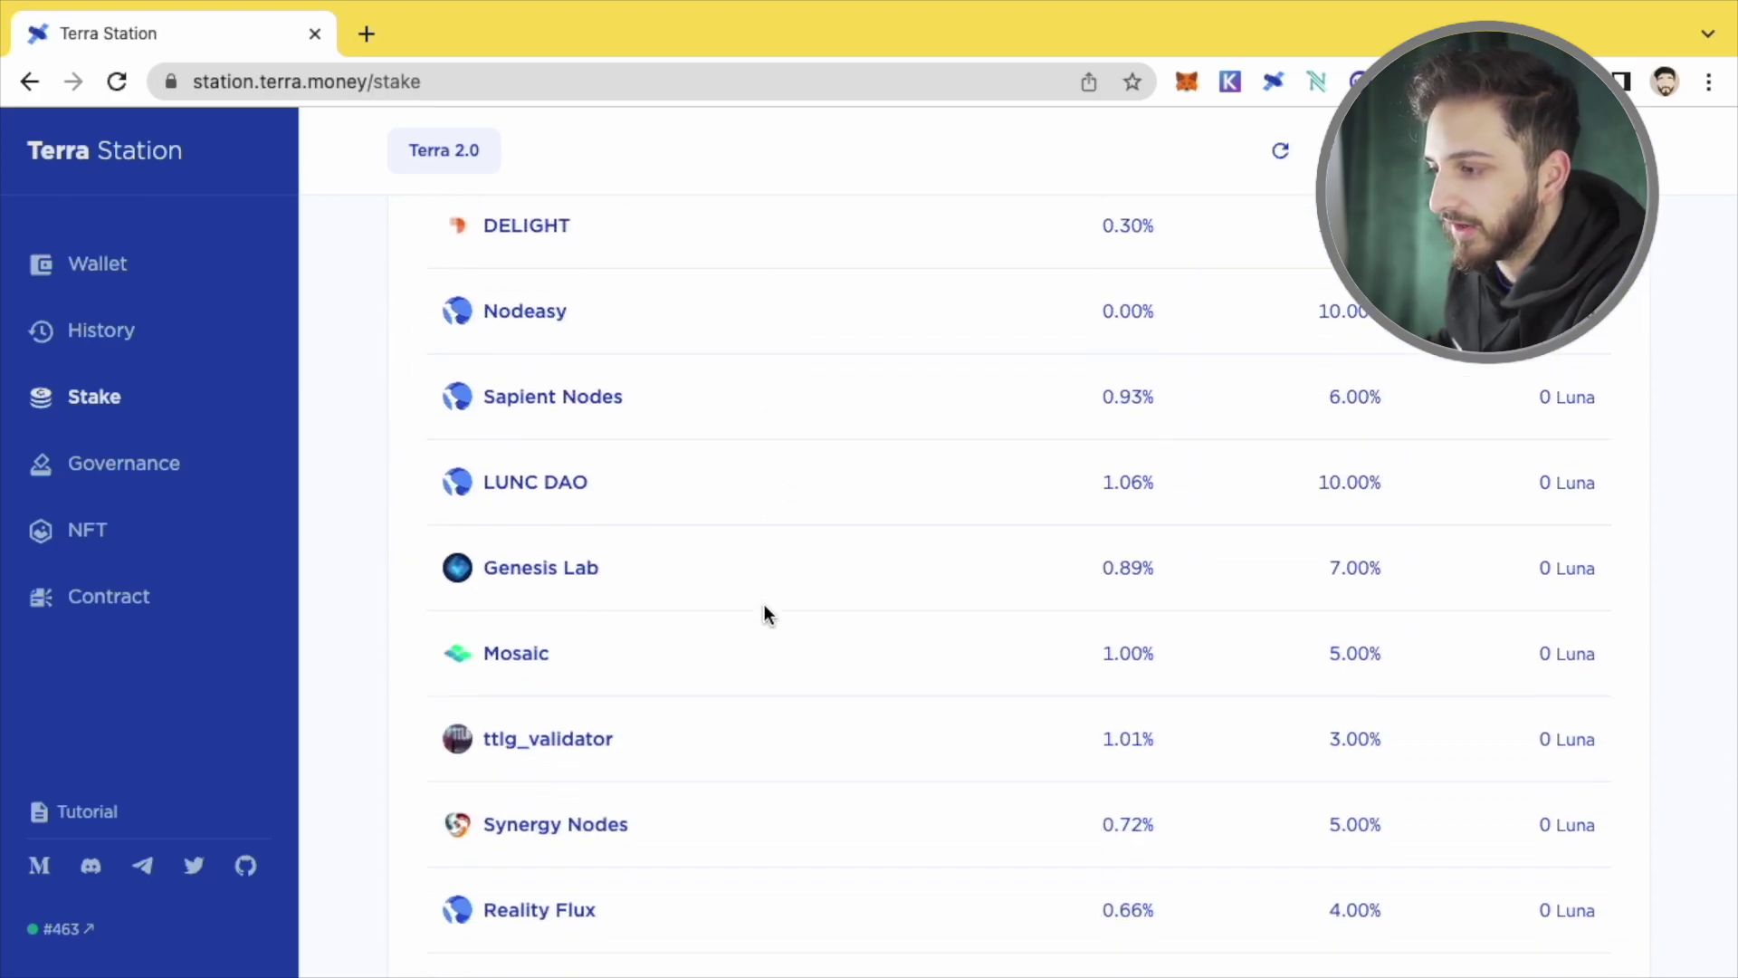
click(530, 658)
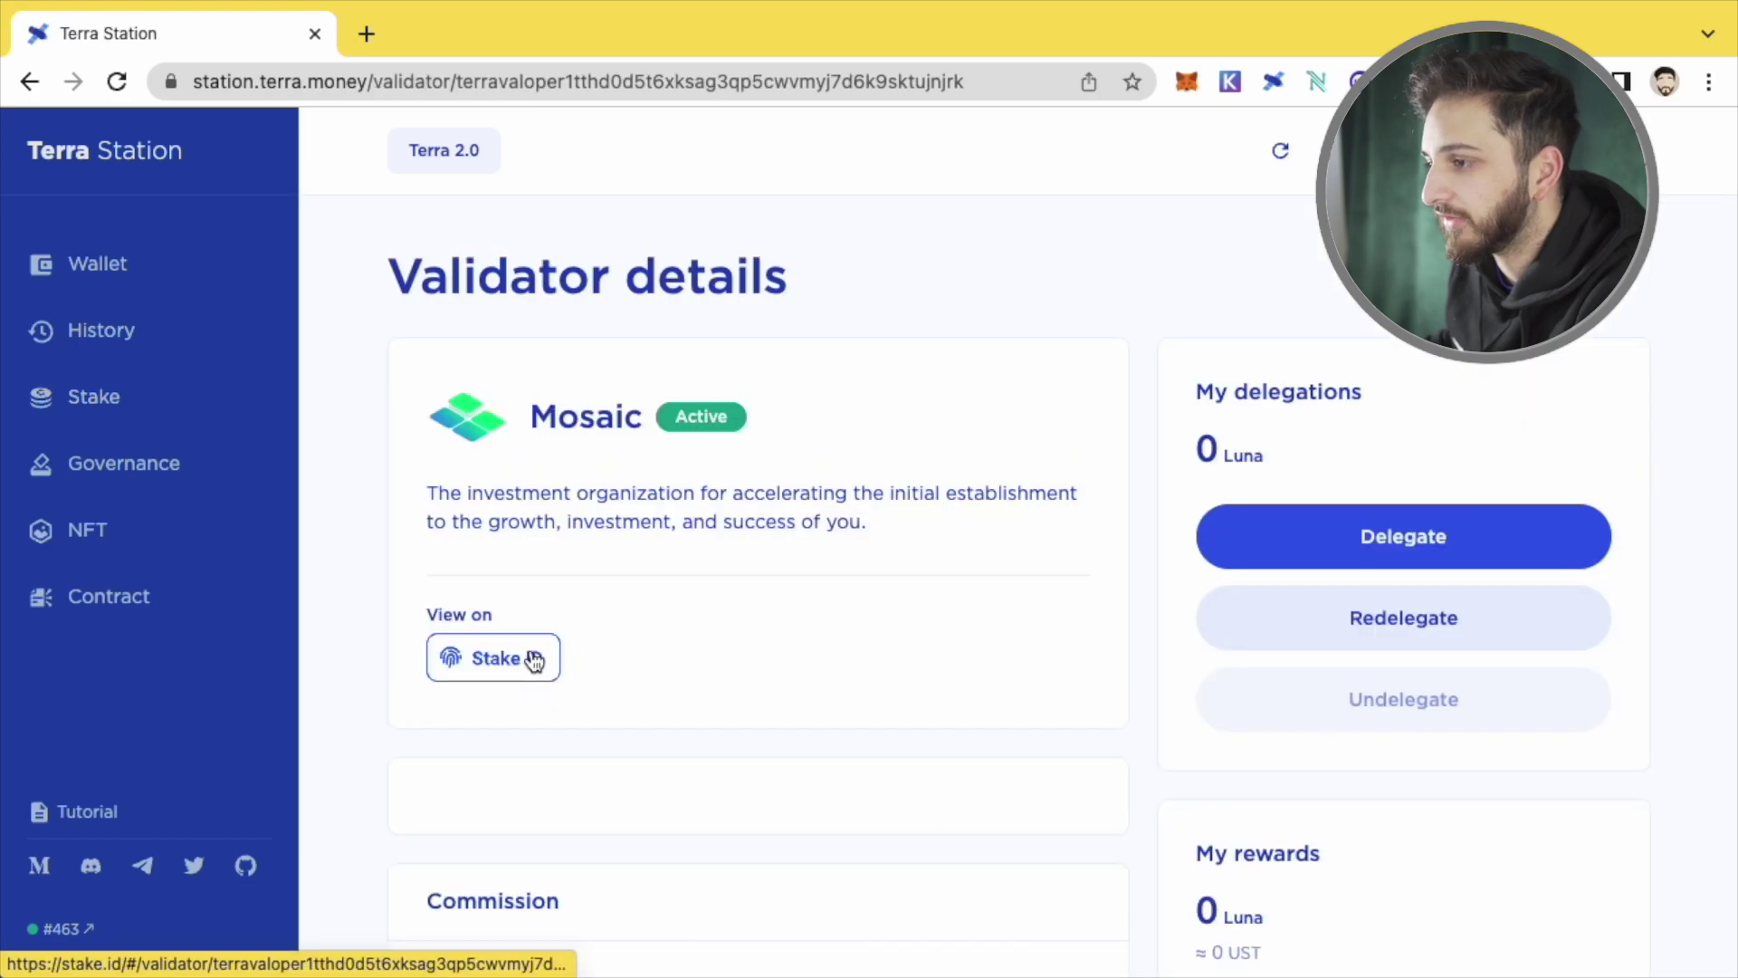
scroll(906, 544, down, 8)
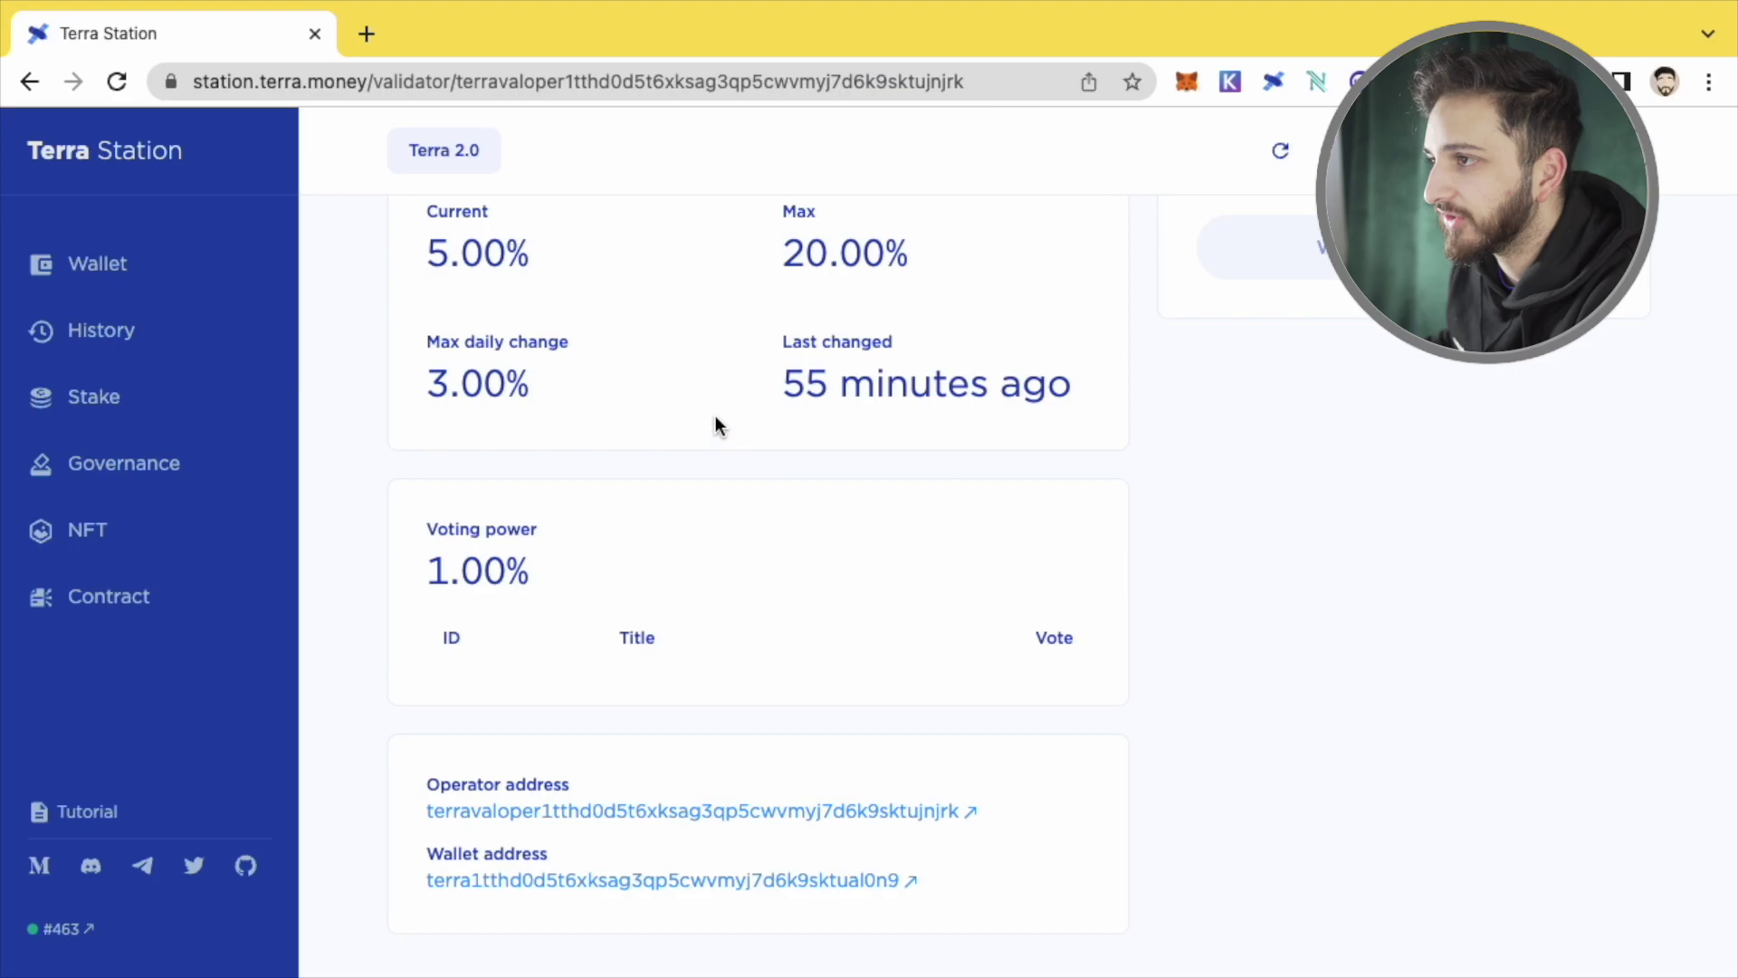
scroll(715, 421, up, 8)
key(alt+Left)
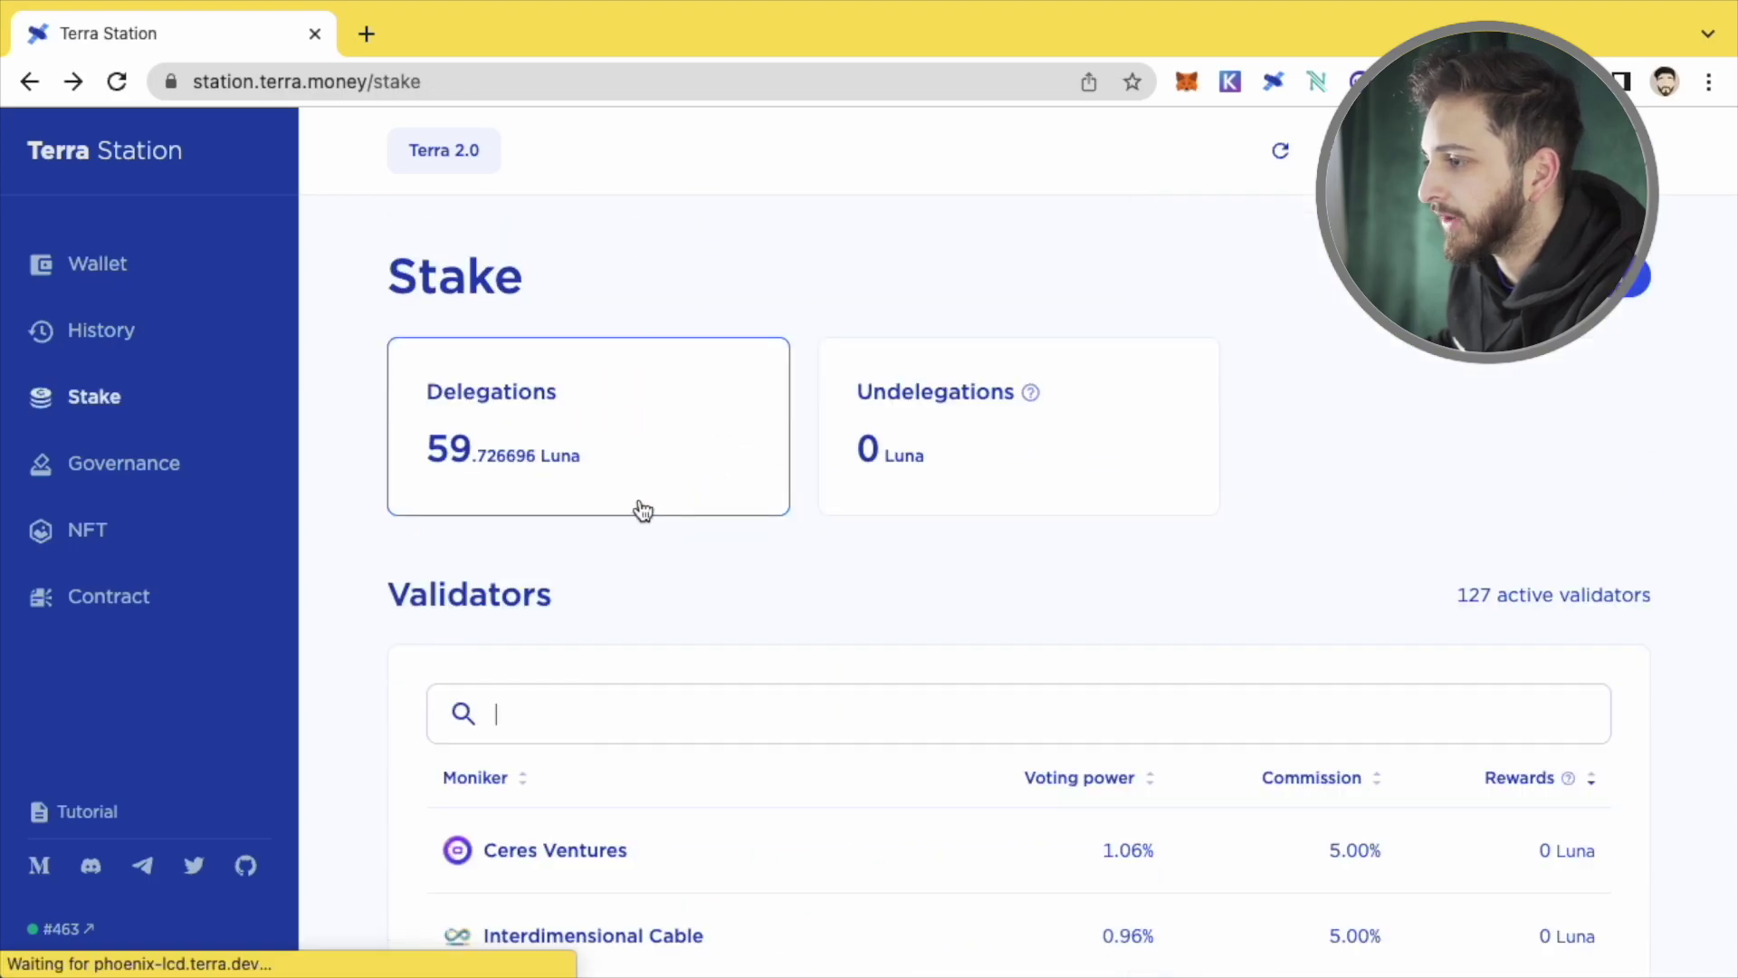
Step: Find the OneStar validator in the list and open its details
scroll(665, 598, down, 5)
scroll(665, 598, down, 5)
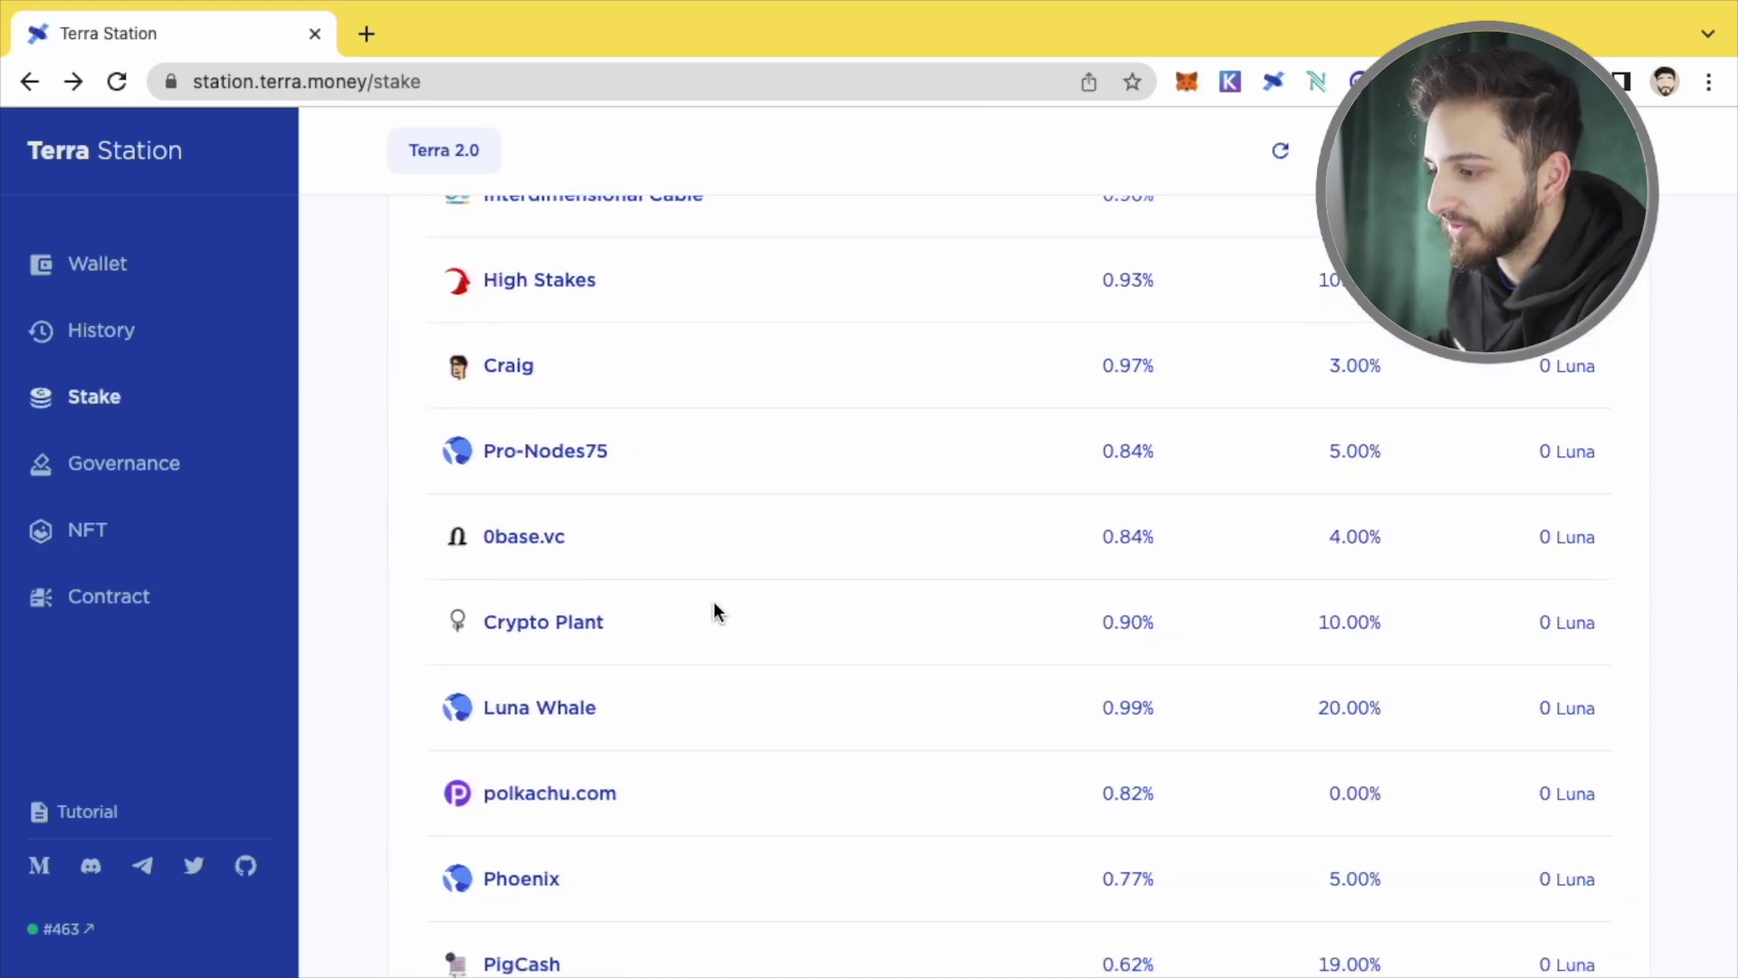
scroll(715, 602, down, 7)
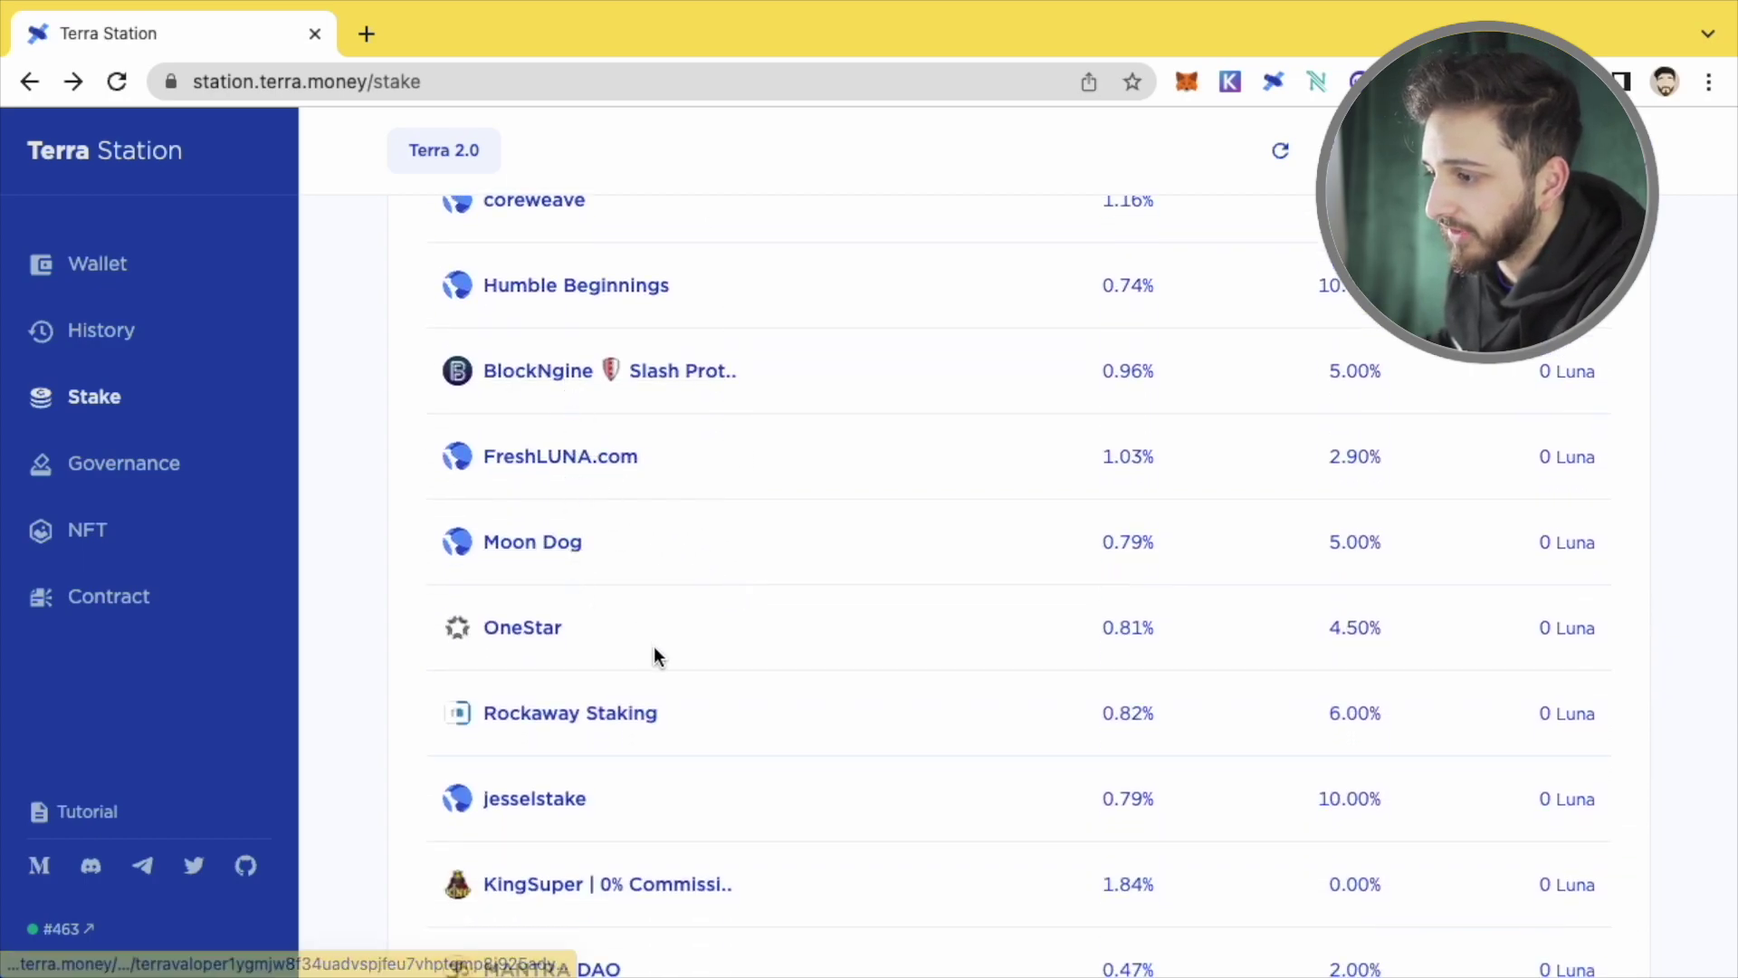
scroll(625, 629, down, 1)
click(524, 603)
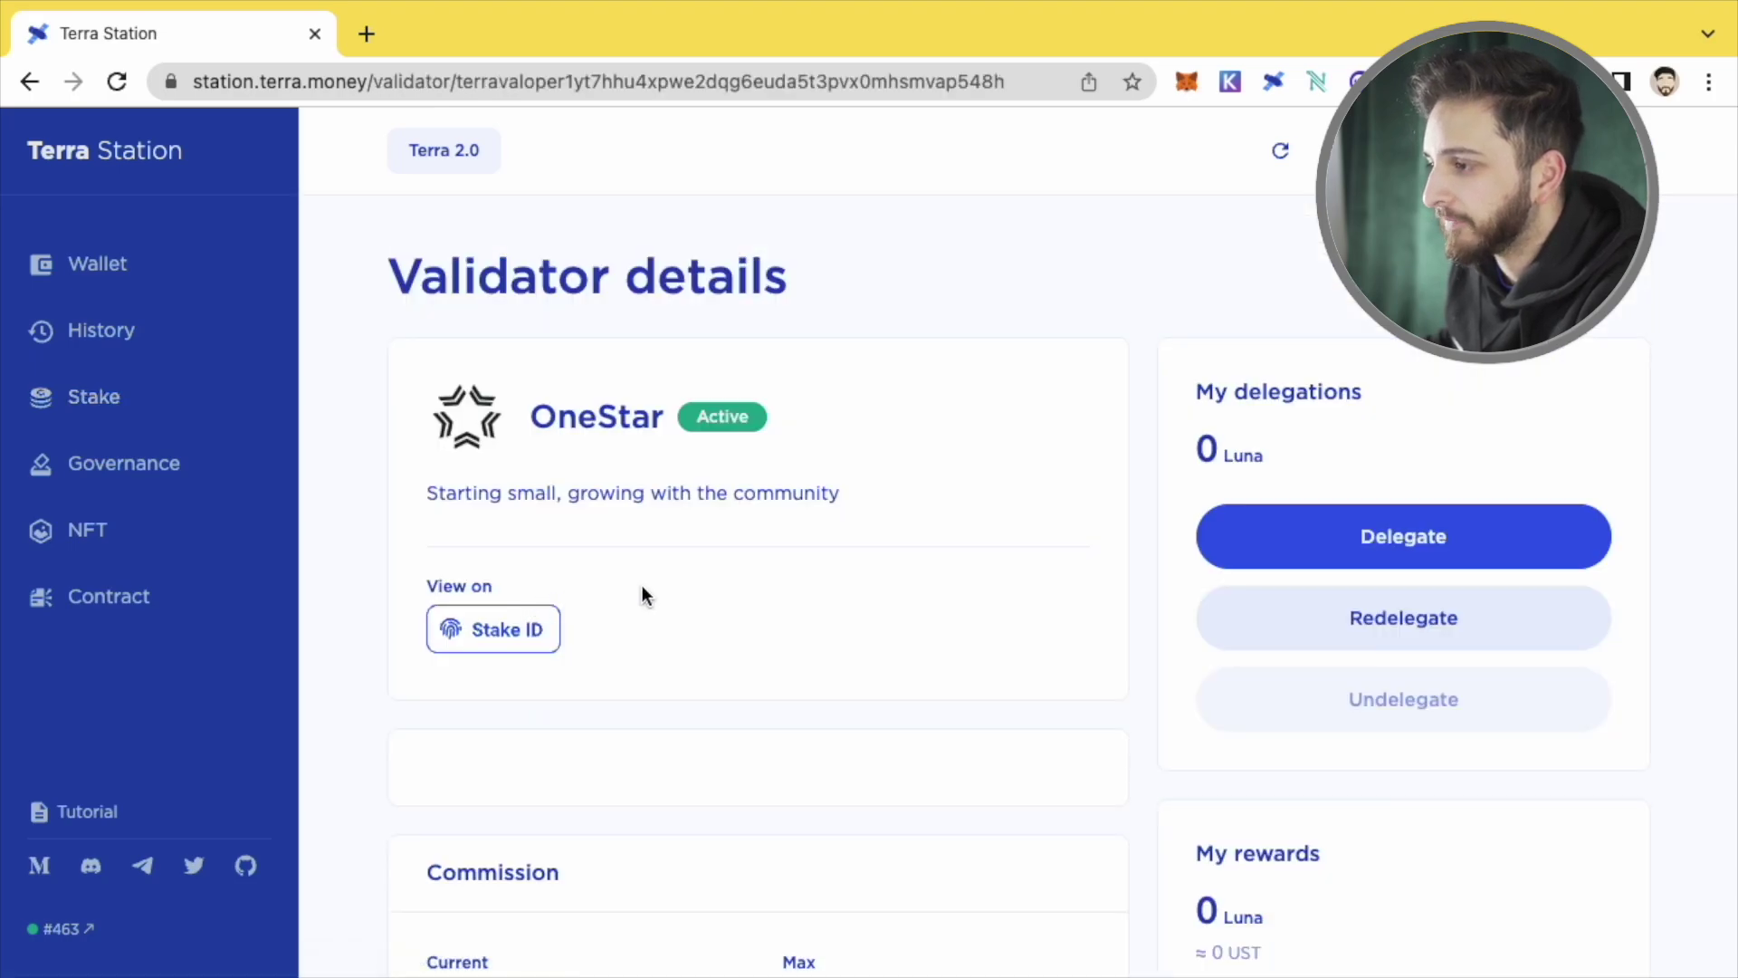
Step: Examine OneStar's current and maximum commission, maximum daily change and voting power
scroll(742, 641, down, 1)
scroll(775, 603, down, 3)
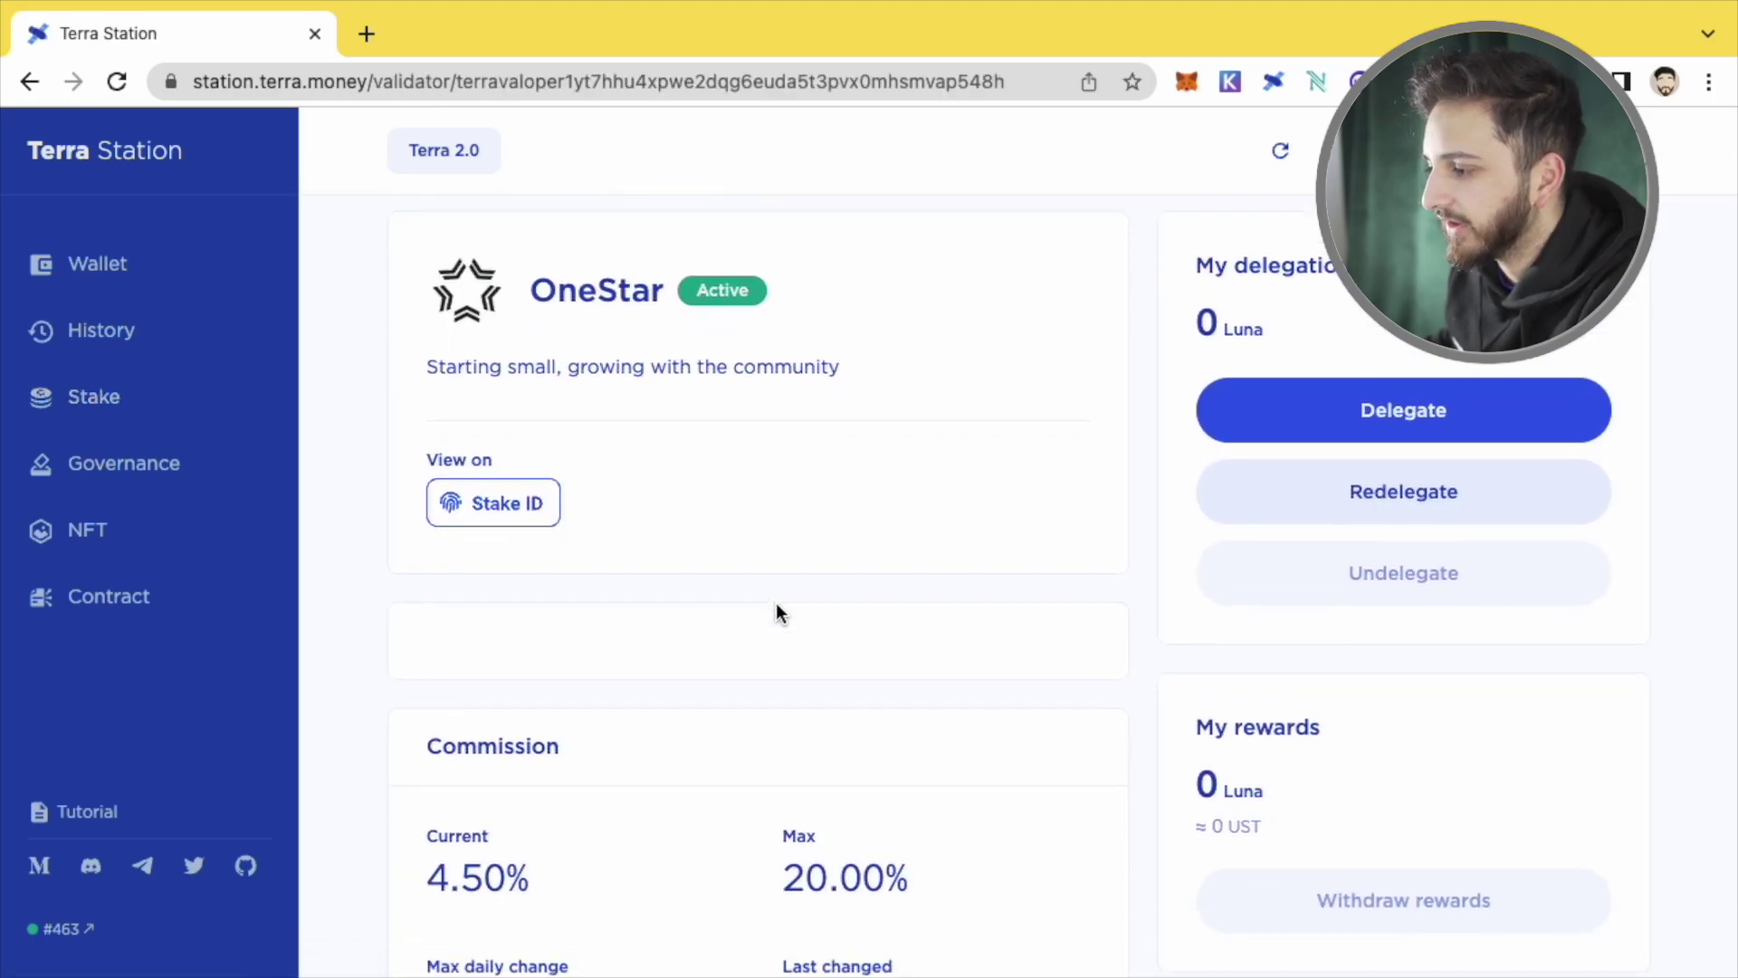
scroll(681, 529, down, 3)
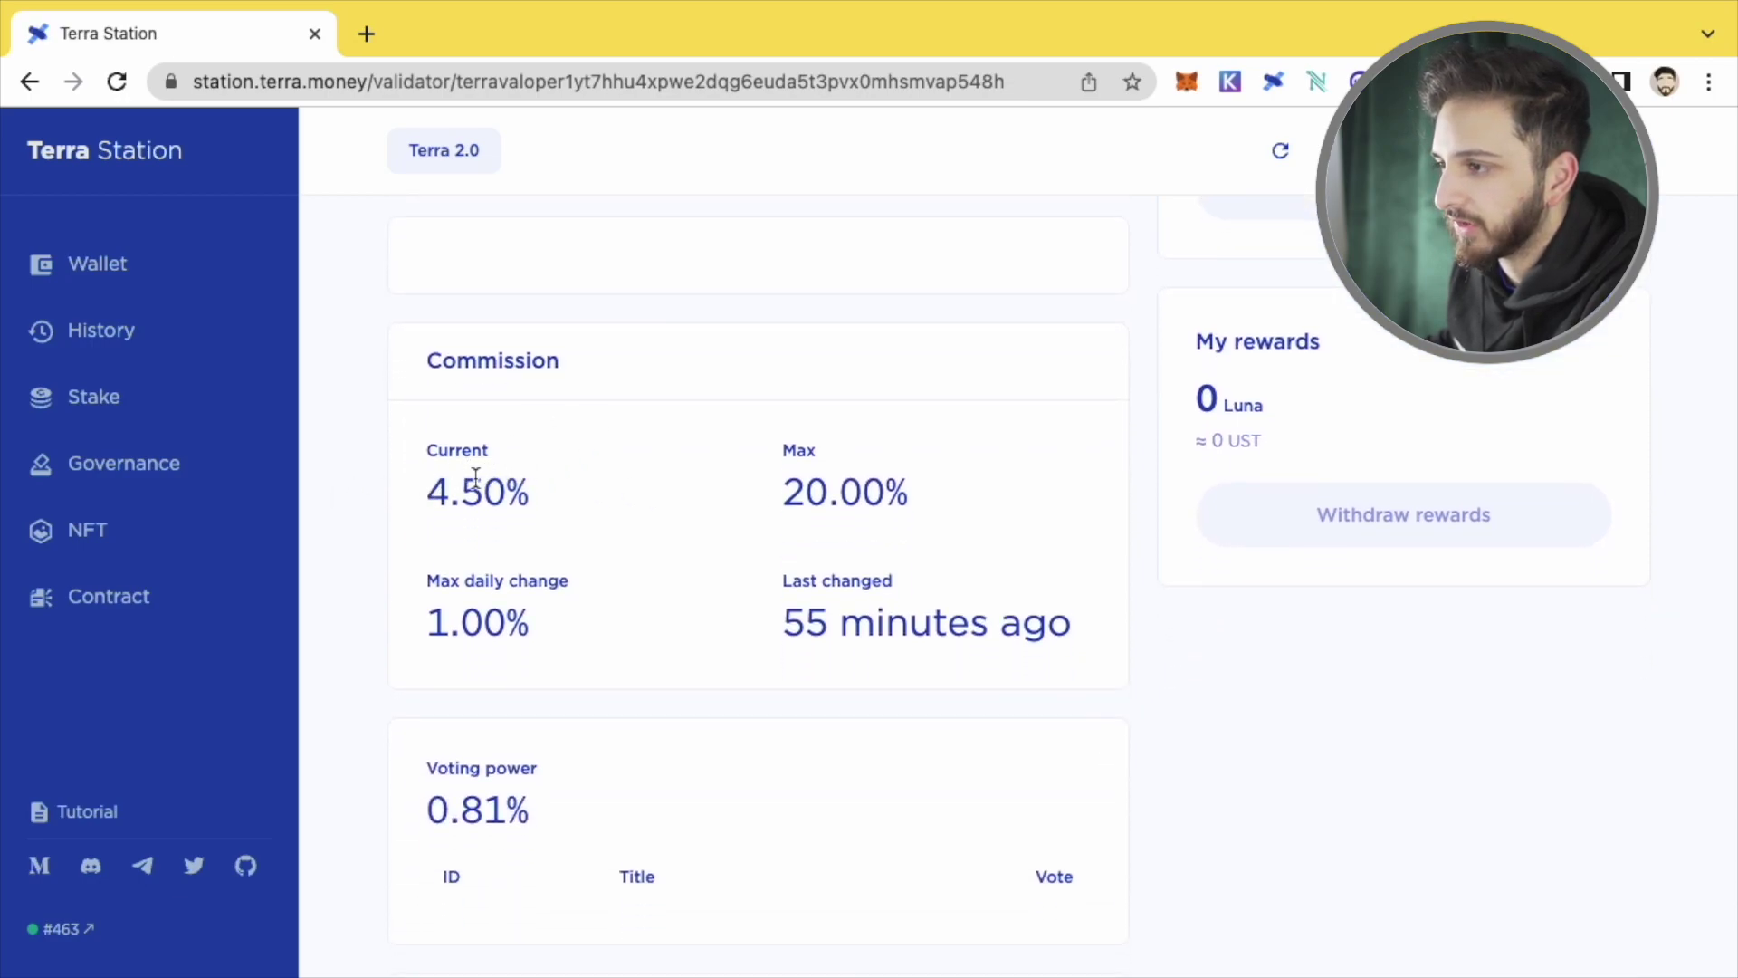
scroll(708, 474, down, 3)
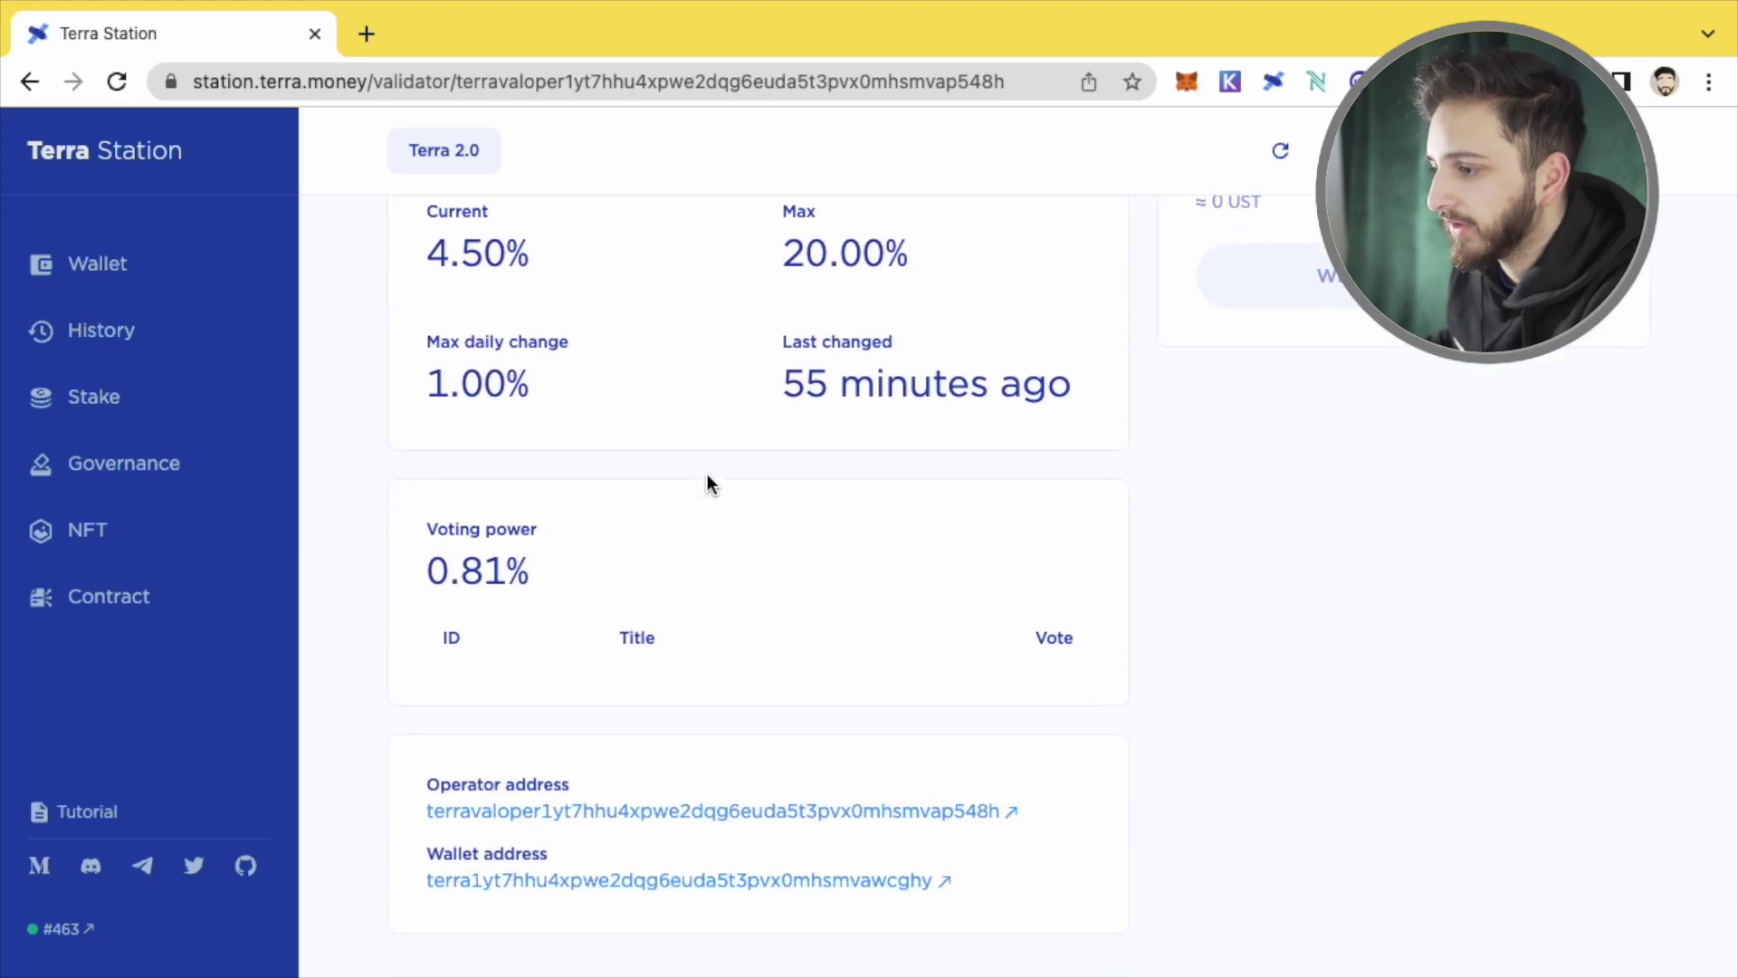
scroll(688, 534, up, 8)
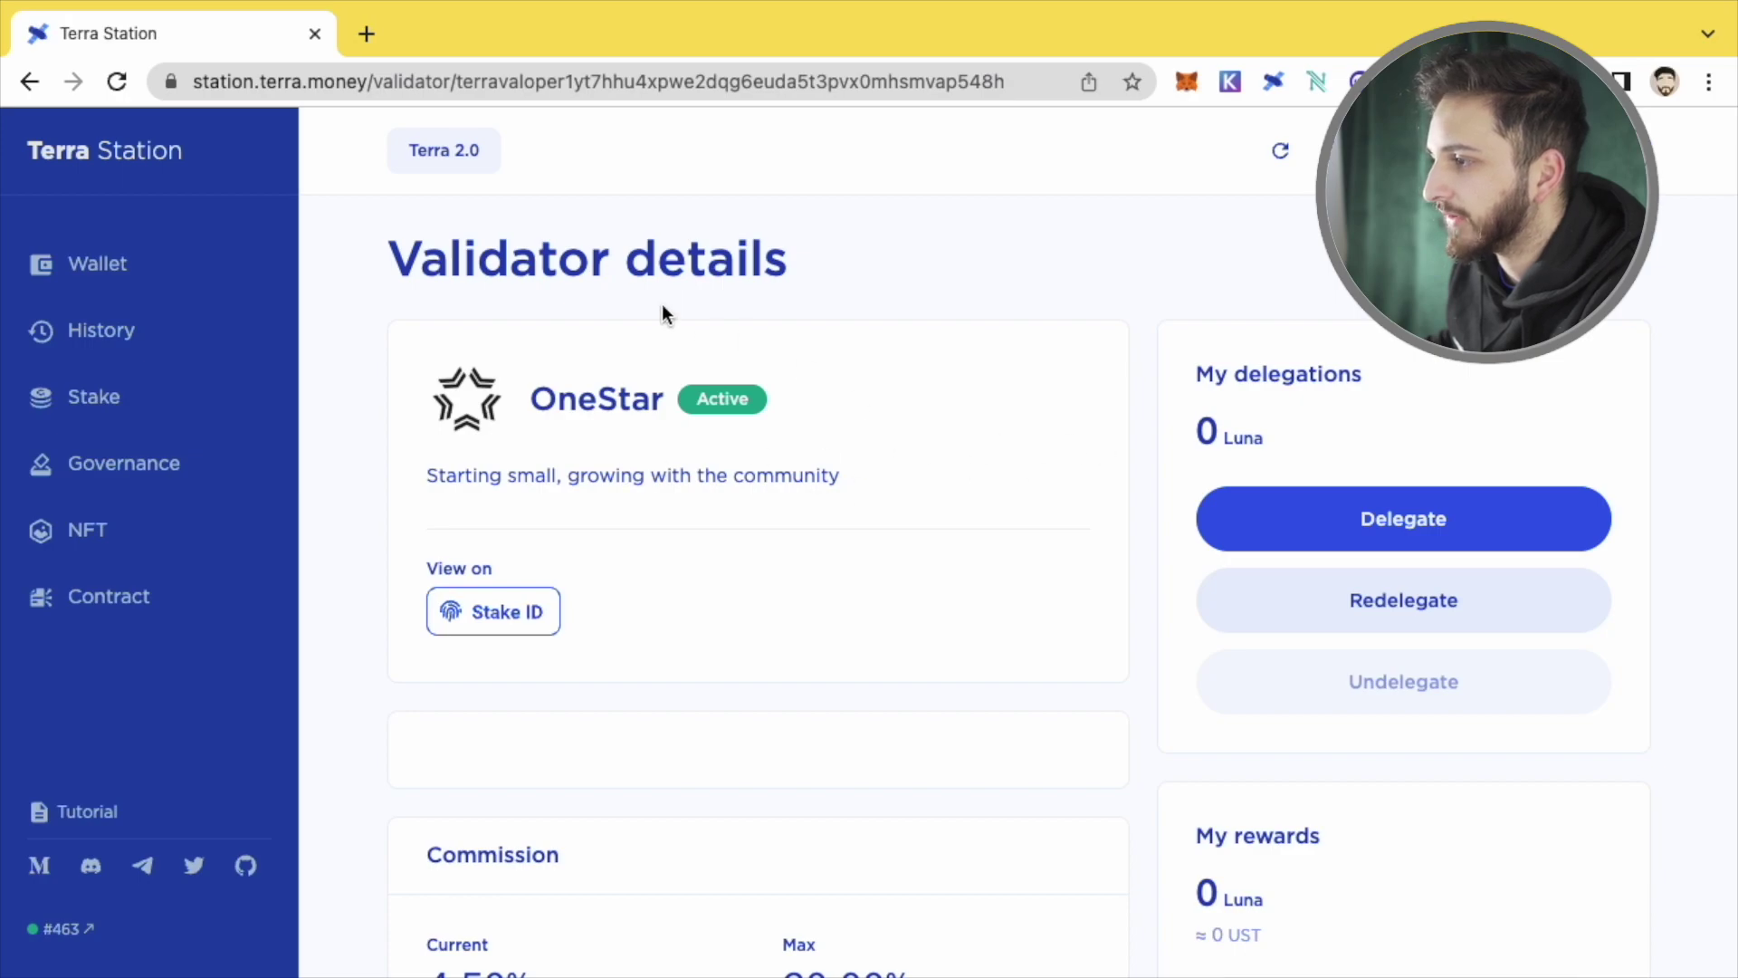
Step: Fill in a delegation of 10 Luna to OneStar, and return to the validator's details without submitting it
click(1417, 525)
click(645, 617)
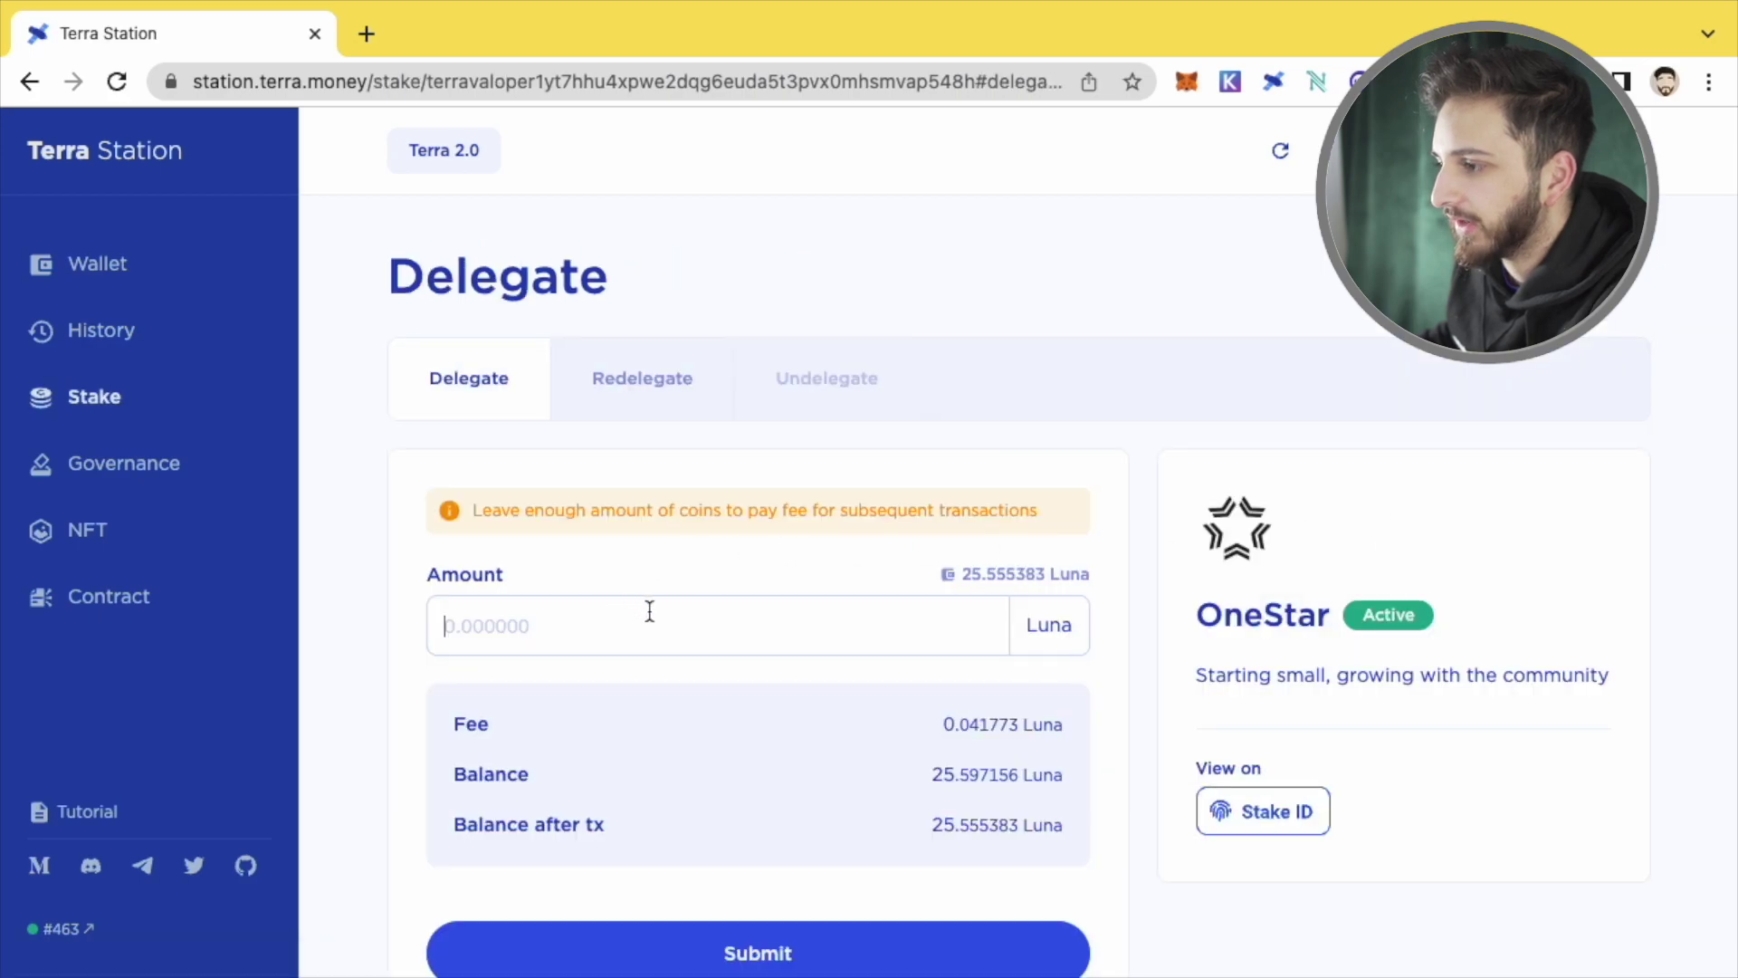
scroll(644, 611, down, 1)
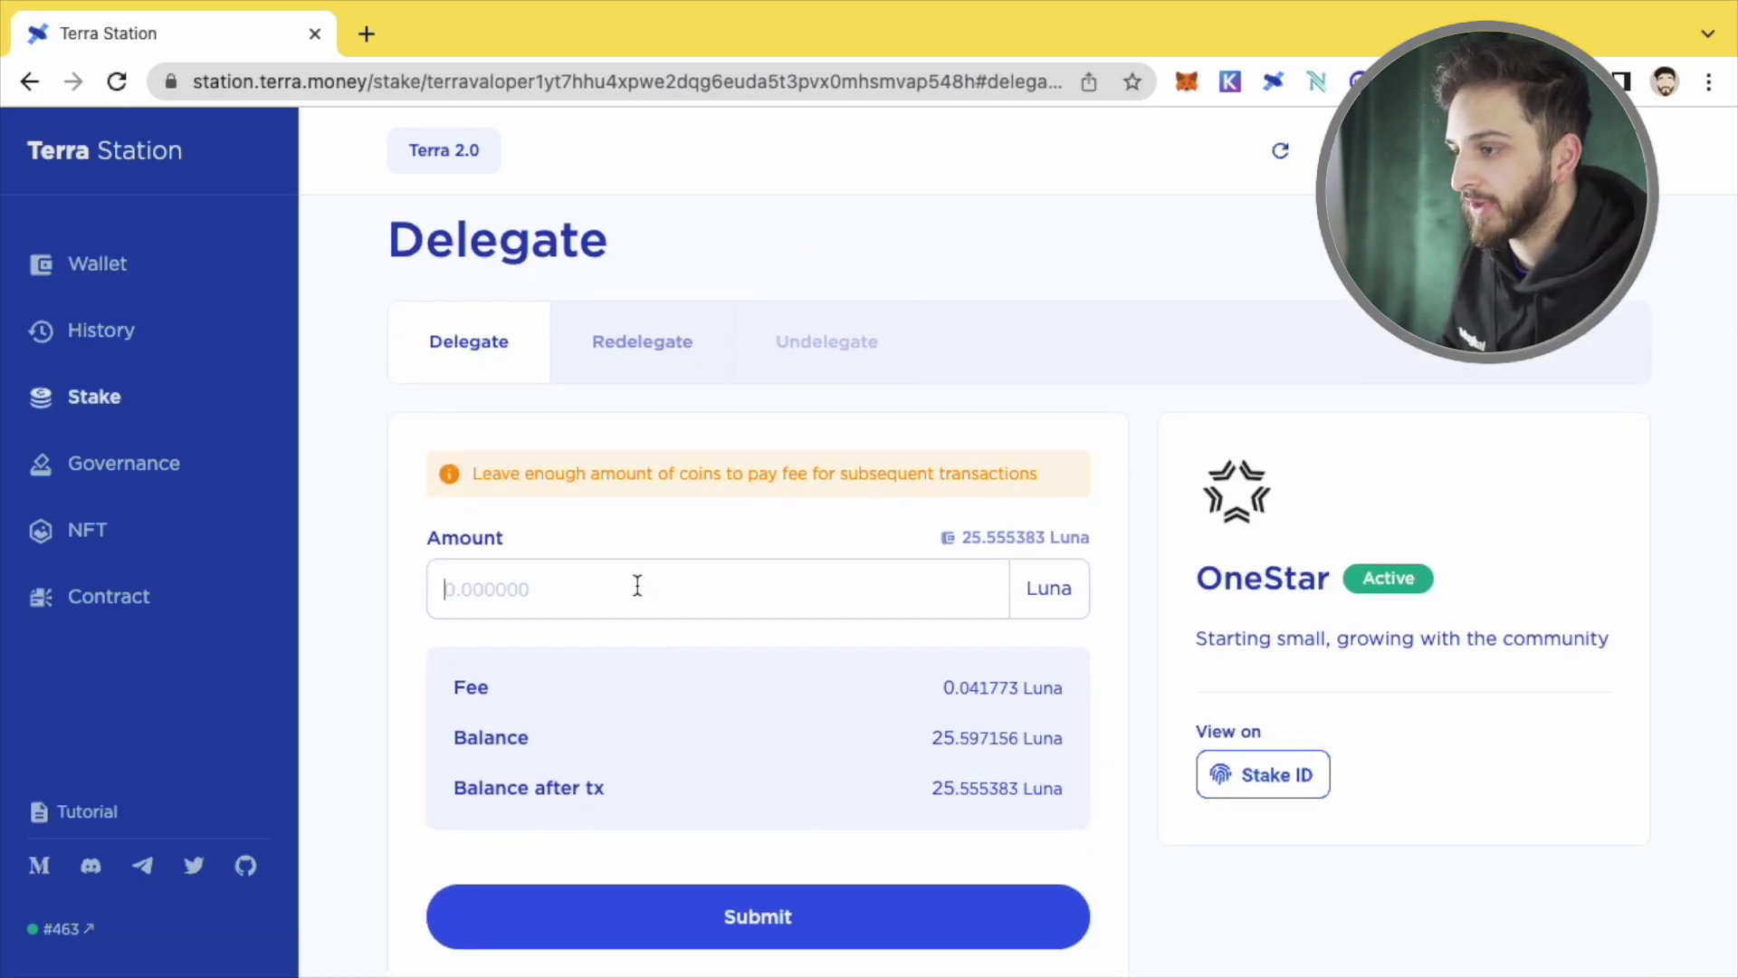
text(10)
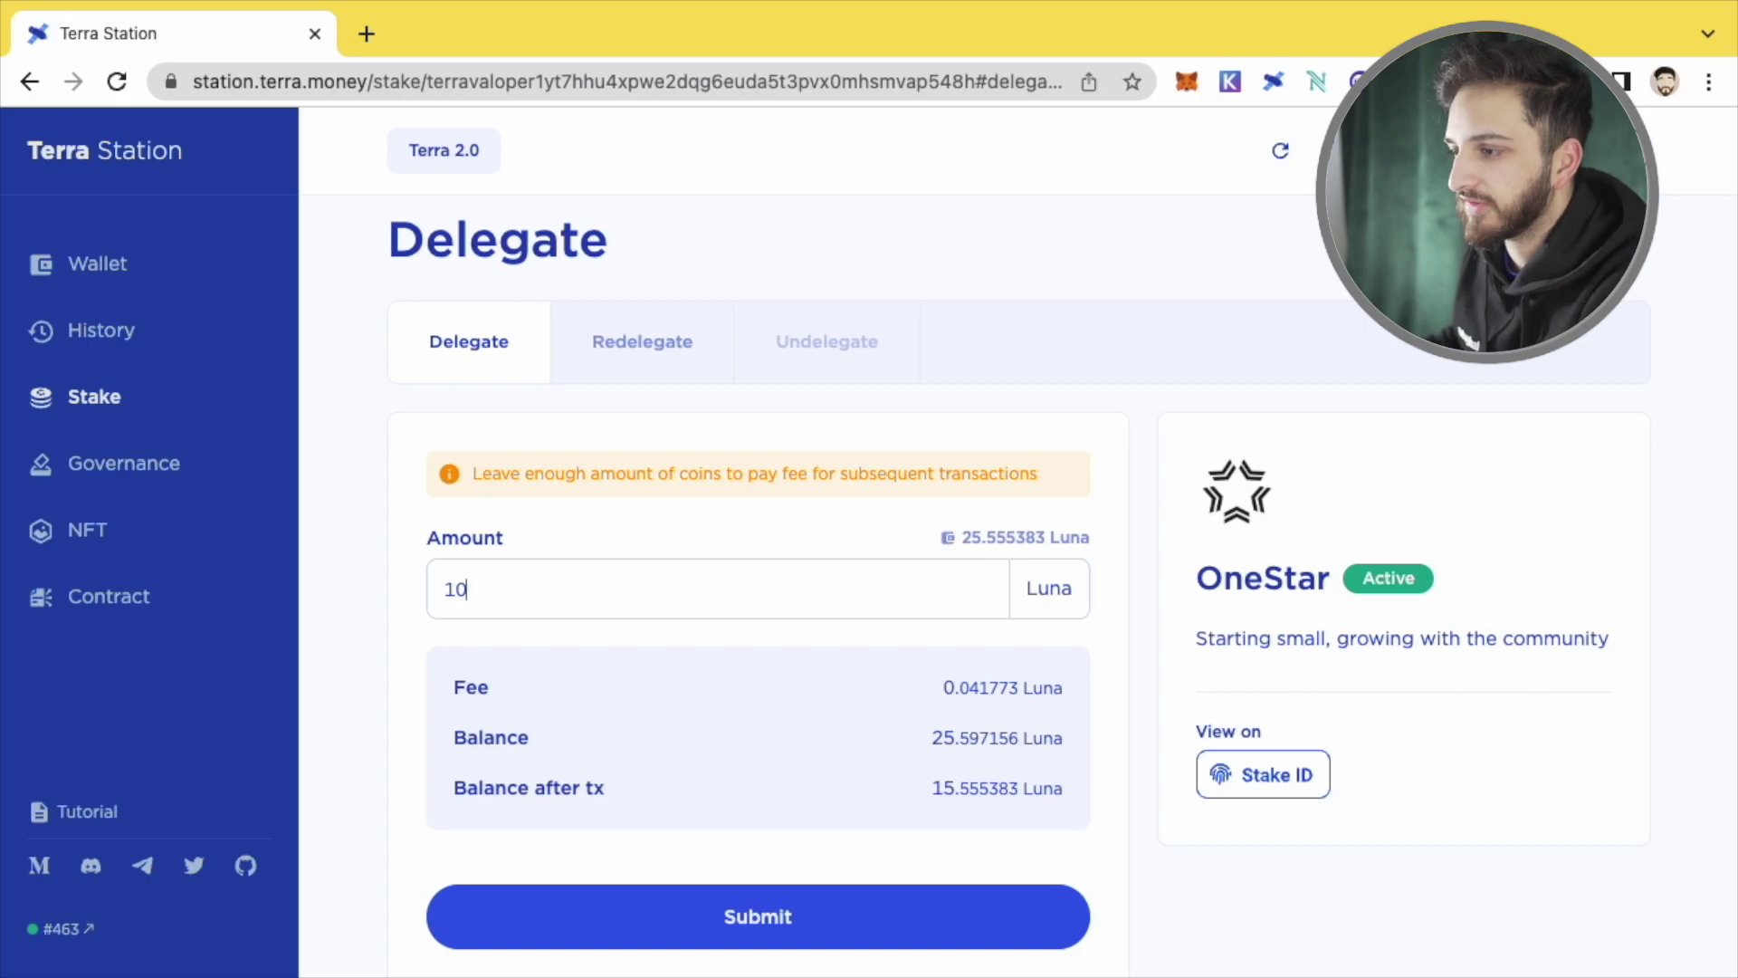
scroll(638, 584, down, 1)
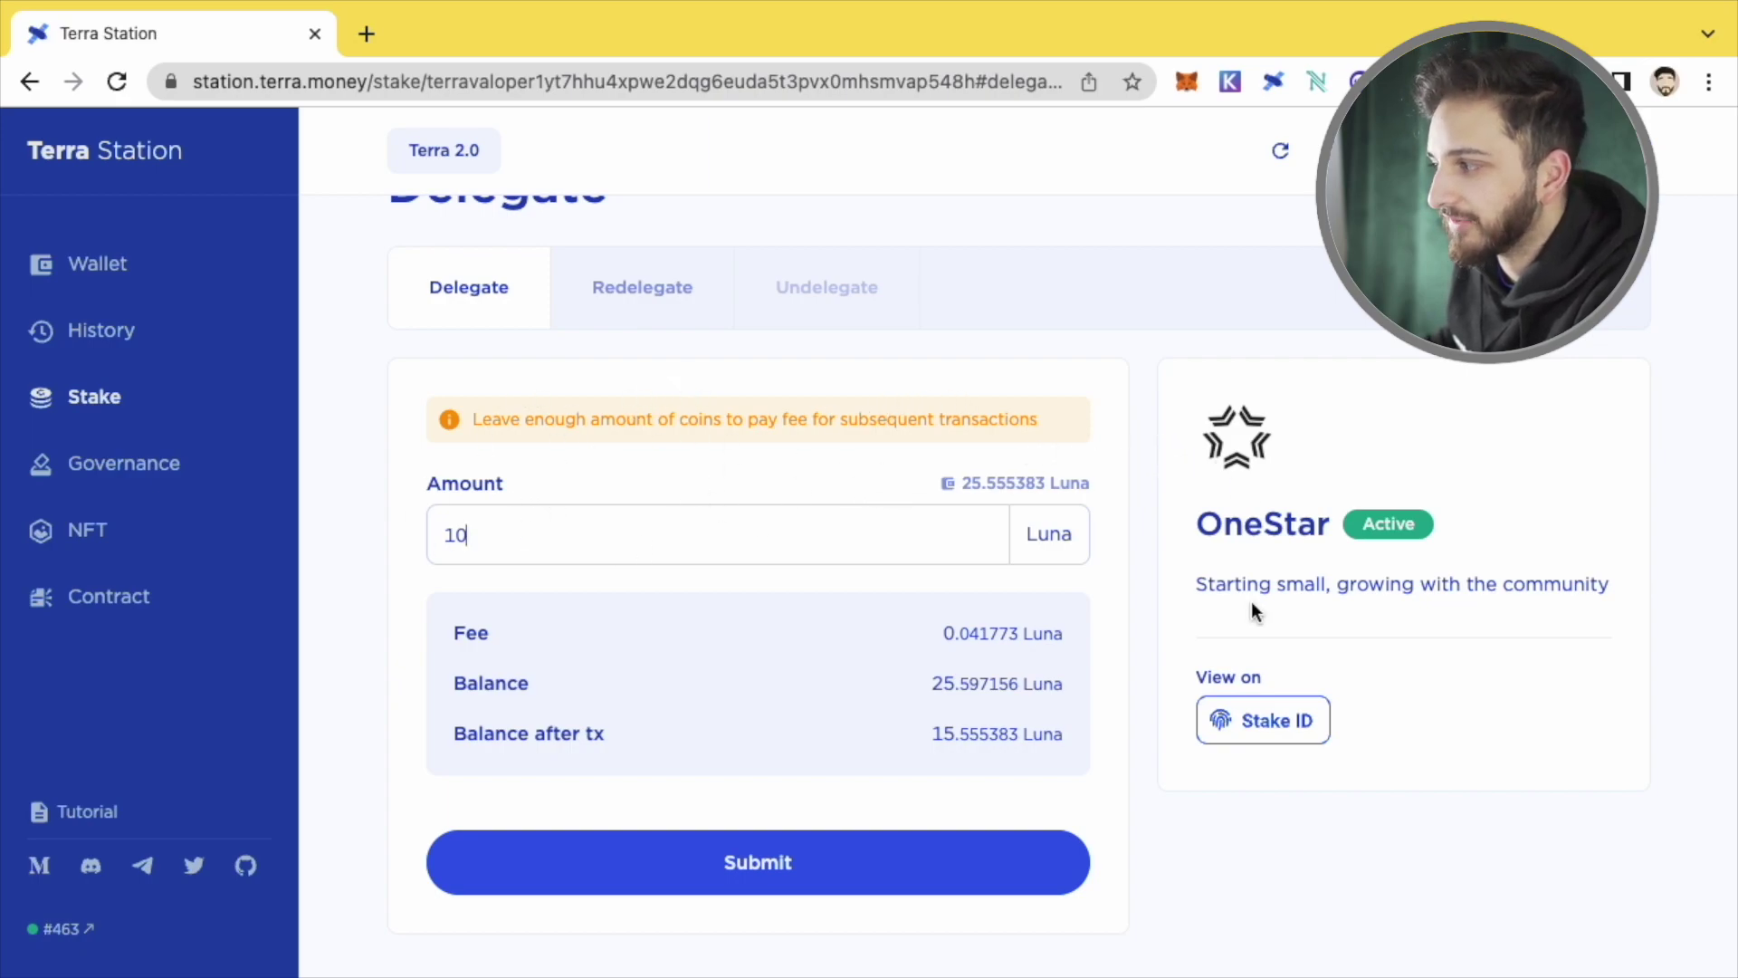
scroll(625, 605, up, 1)
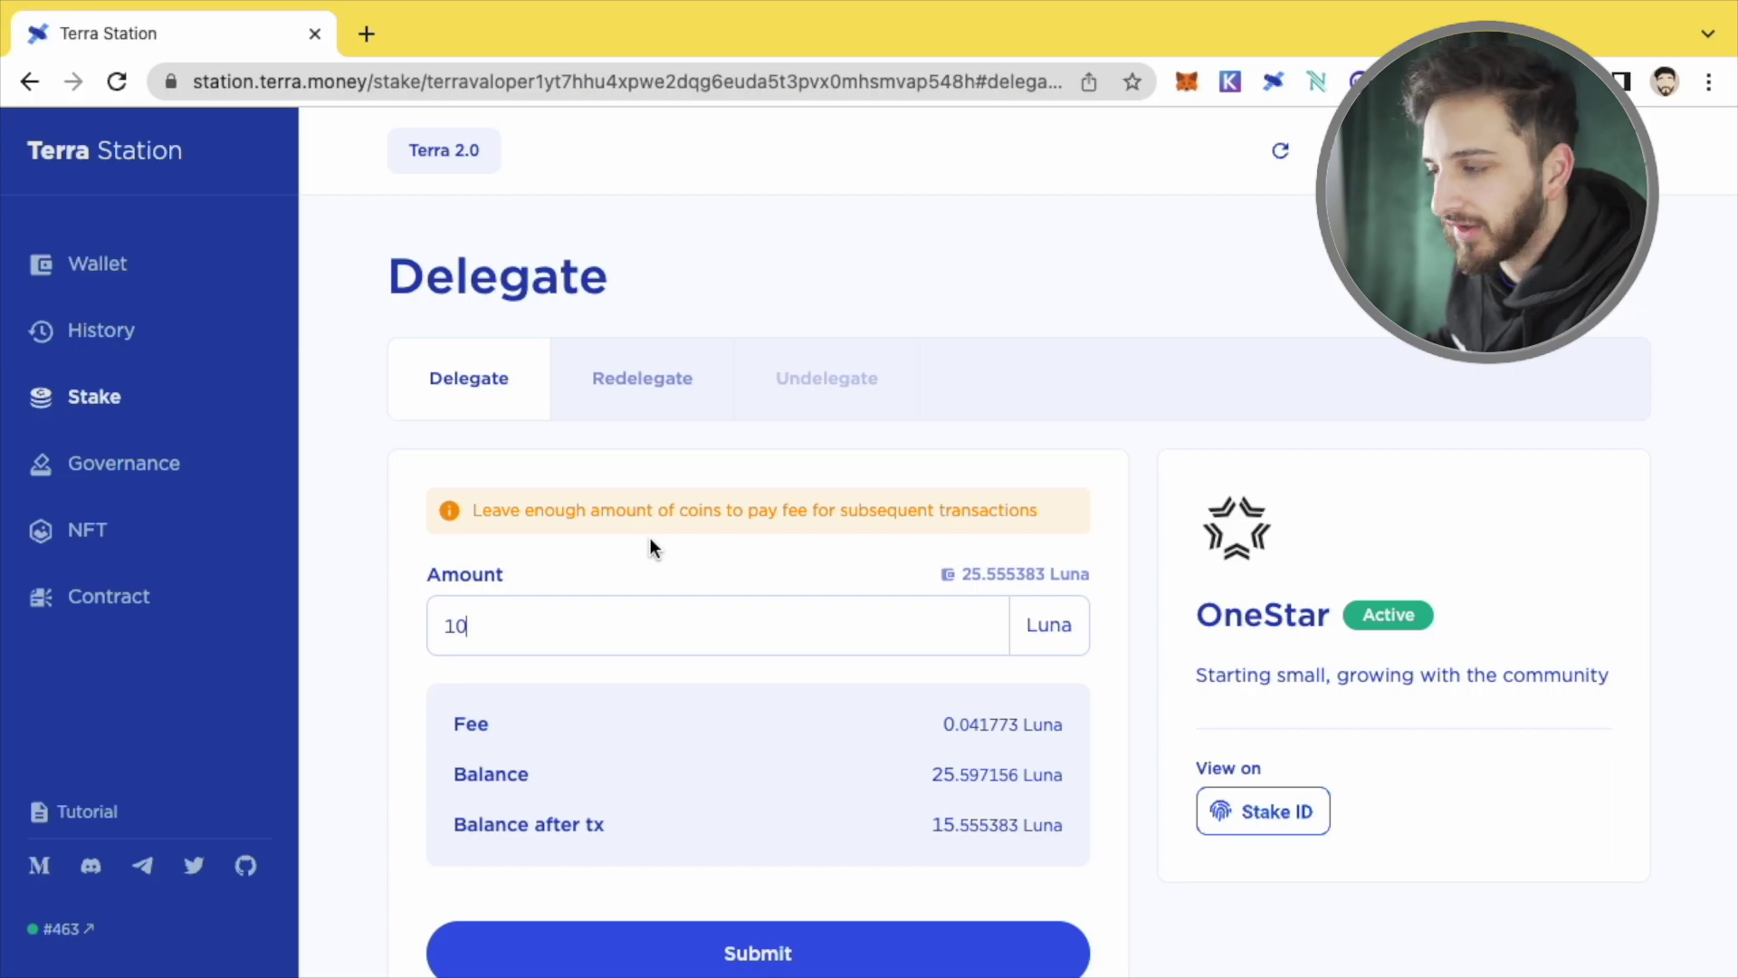
key(alt+Left)
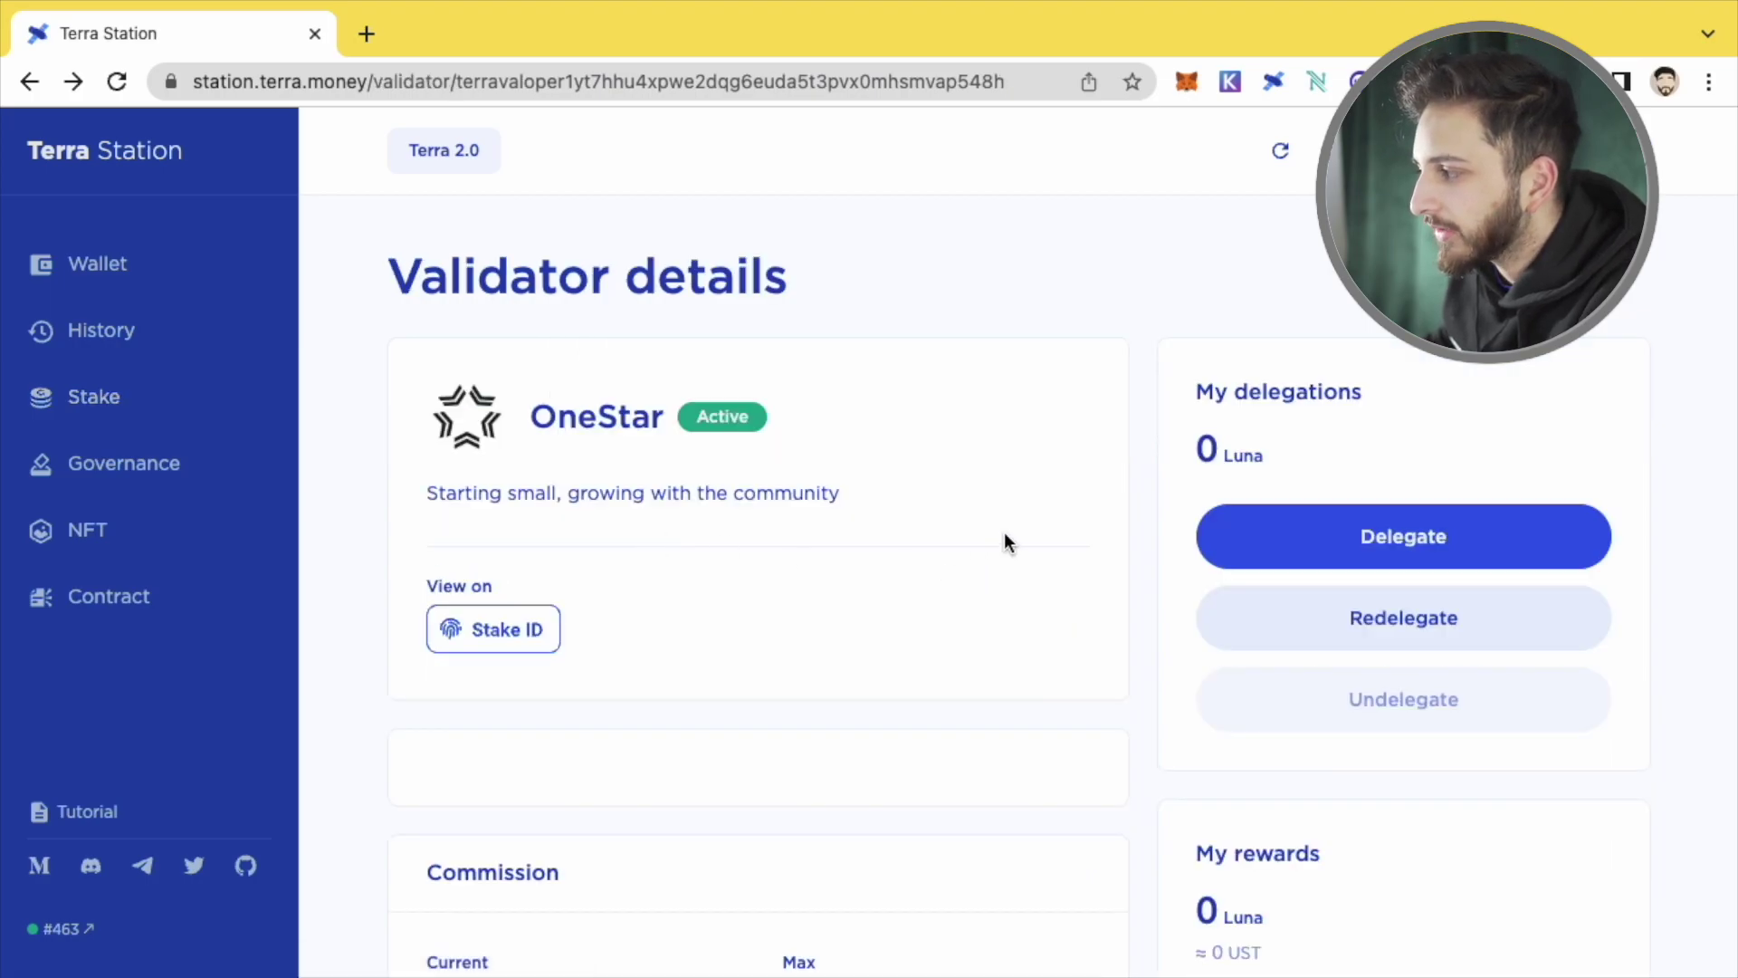
Step: Start a redelegation to OneStar with StakeWithUs as the source validator
click(1358, 625)
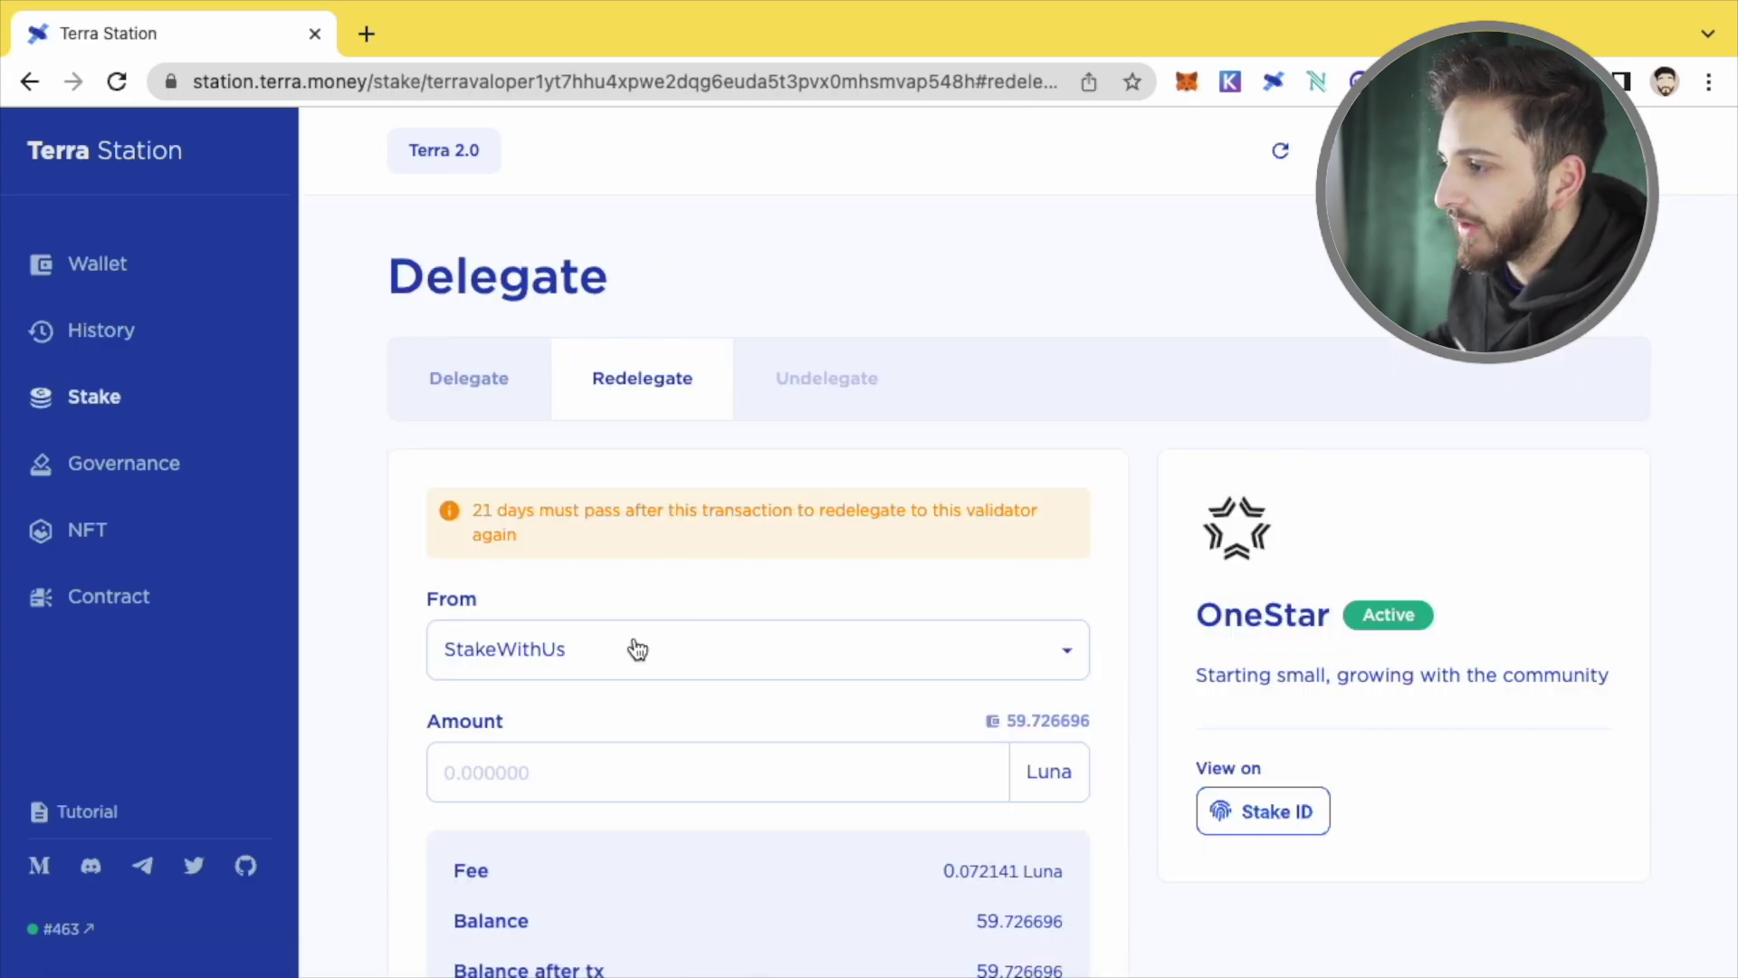
scroll(599, 548, down, 1)
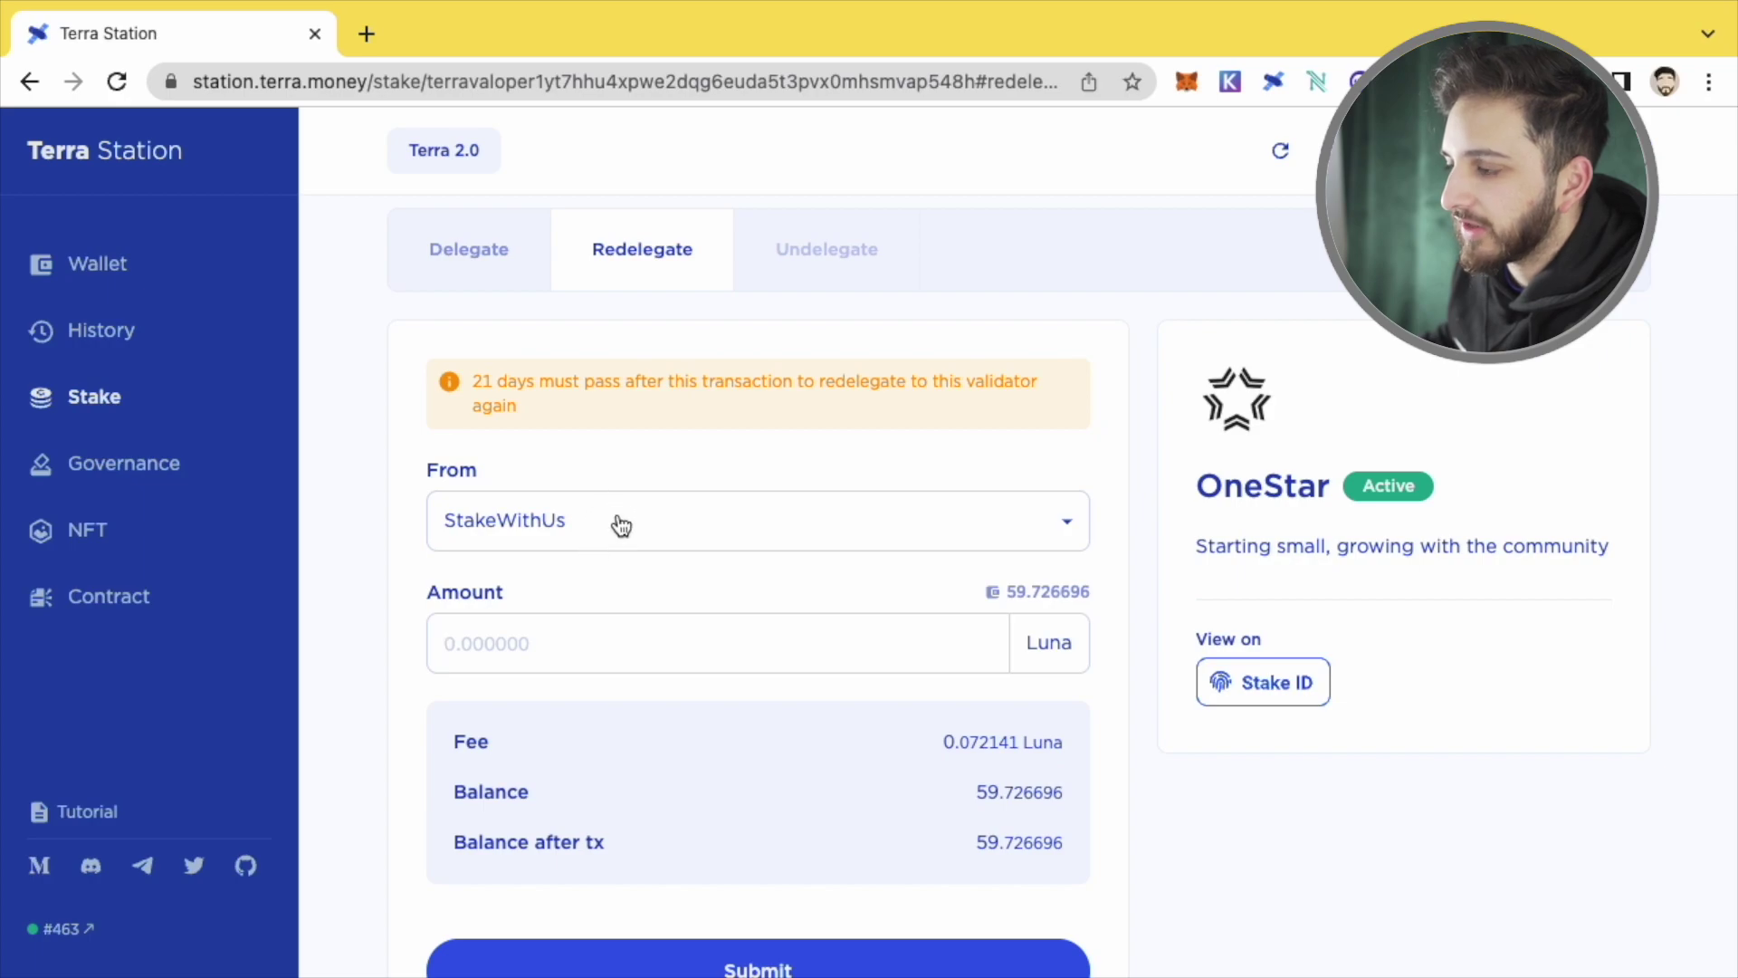
click(613, 521)
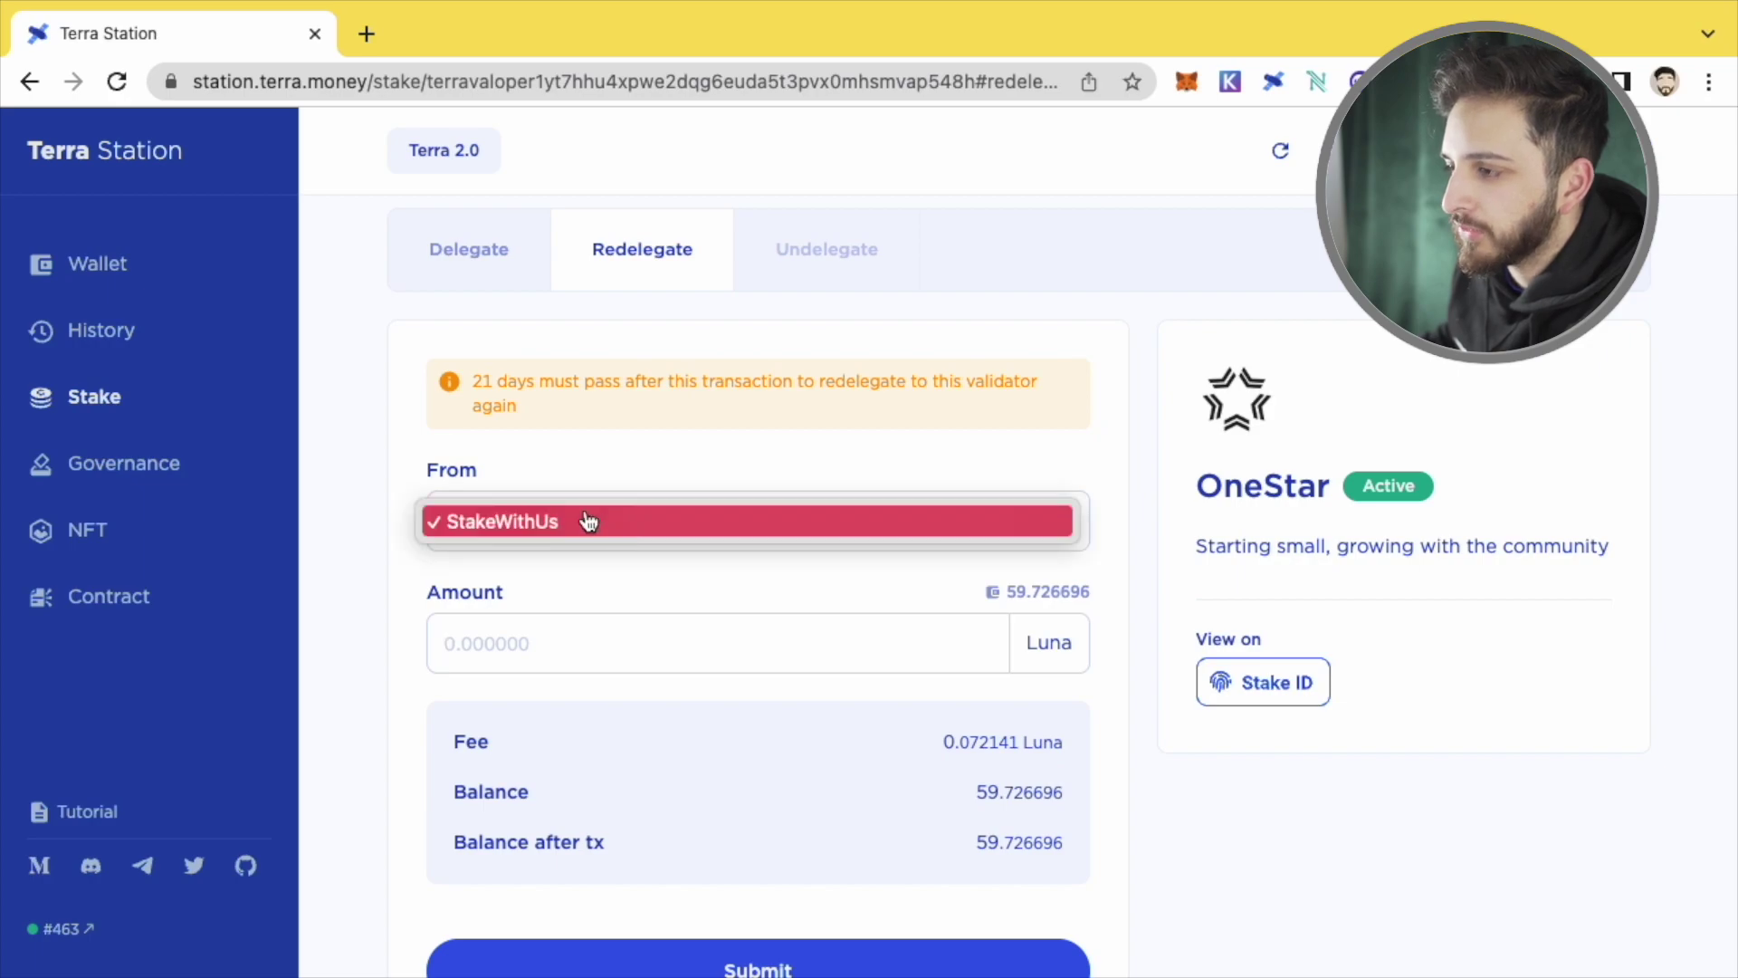
click(529, 527)
Step: Set the redelegation amount to 50 Luna and submit the transaction
click(597, 634)
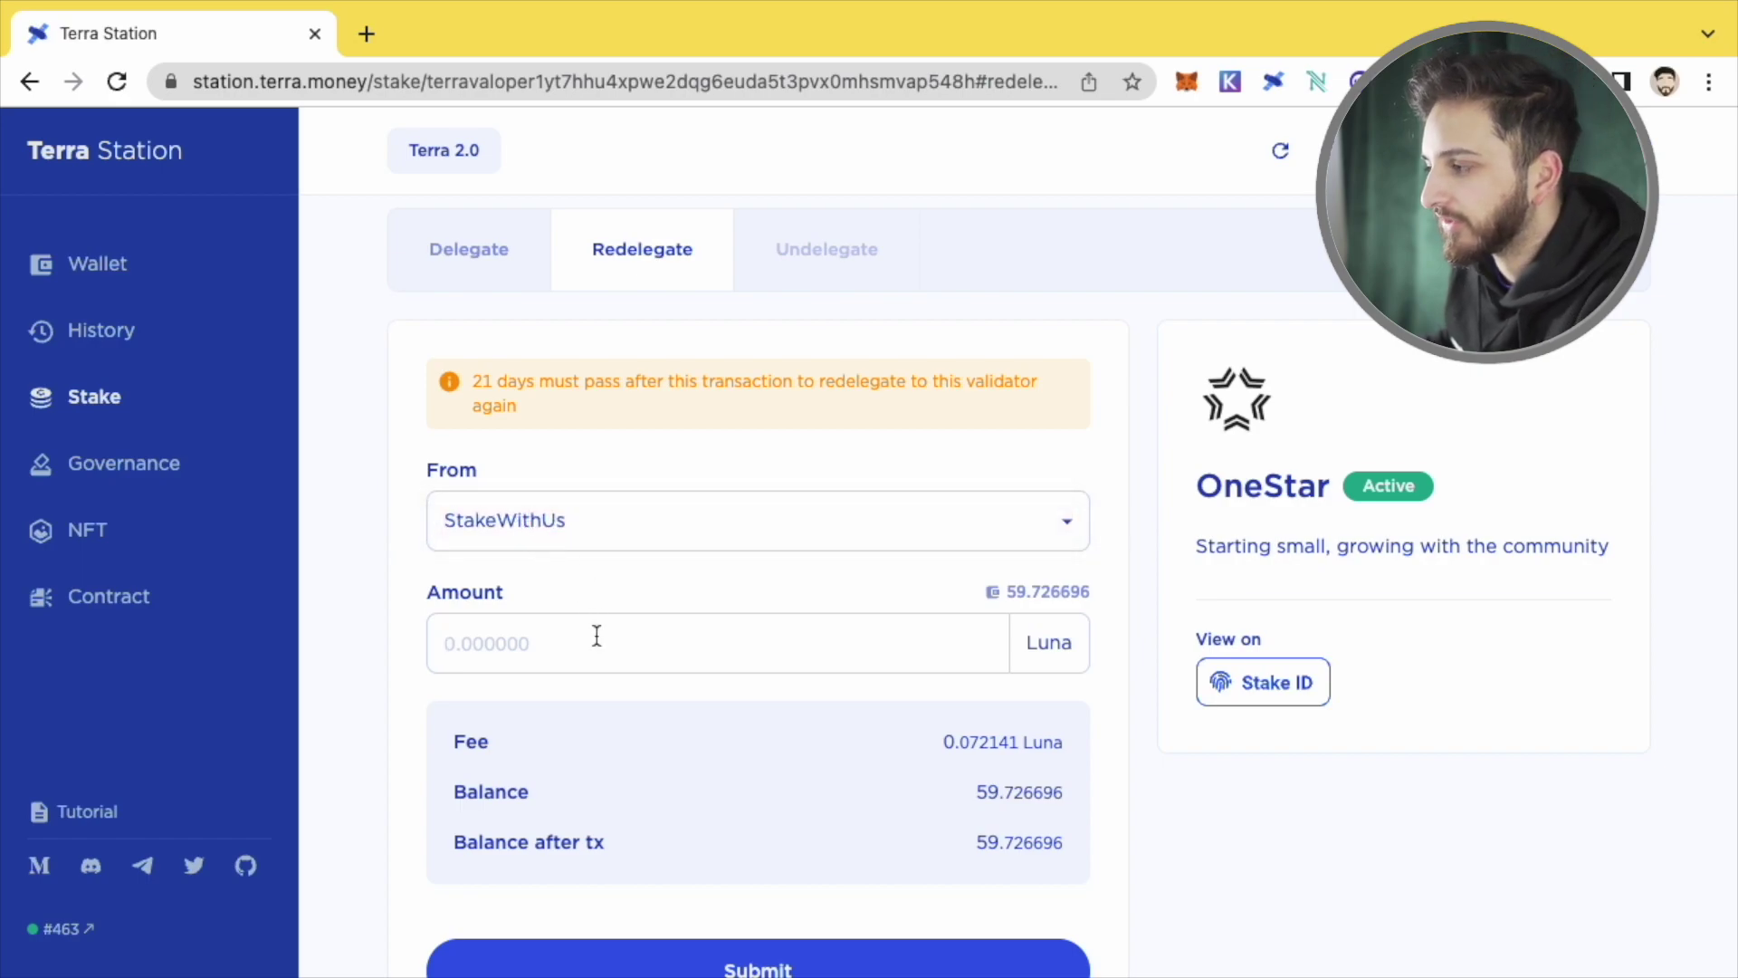
scroll(597, 635, down, 1)
scroll(596, 636, down, 1)
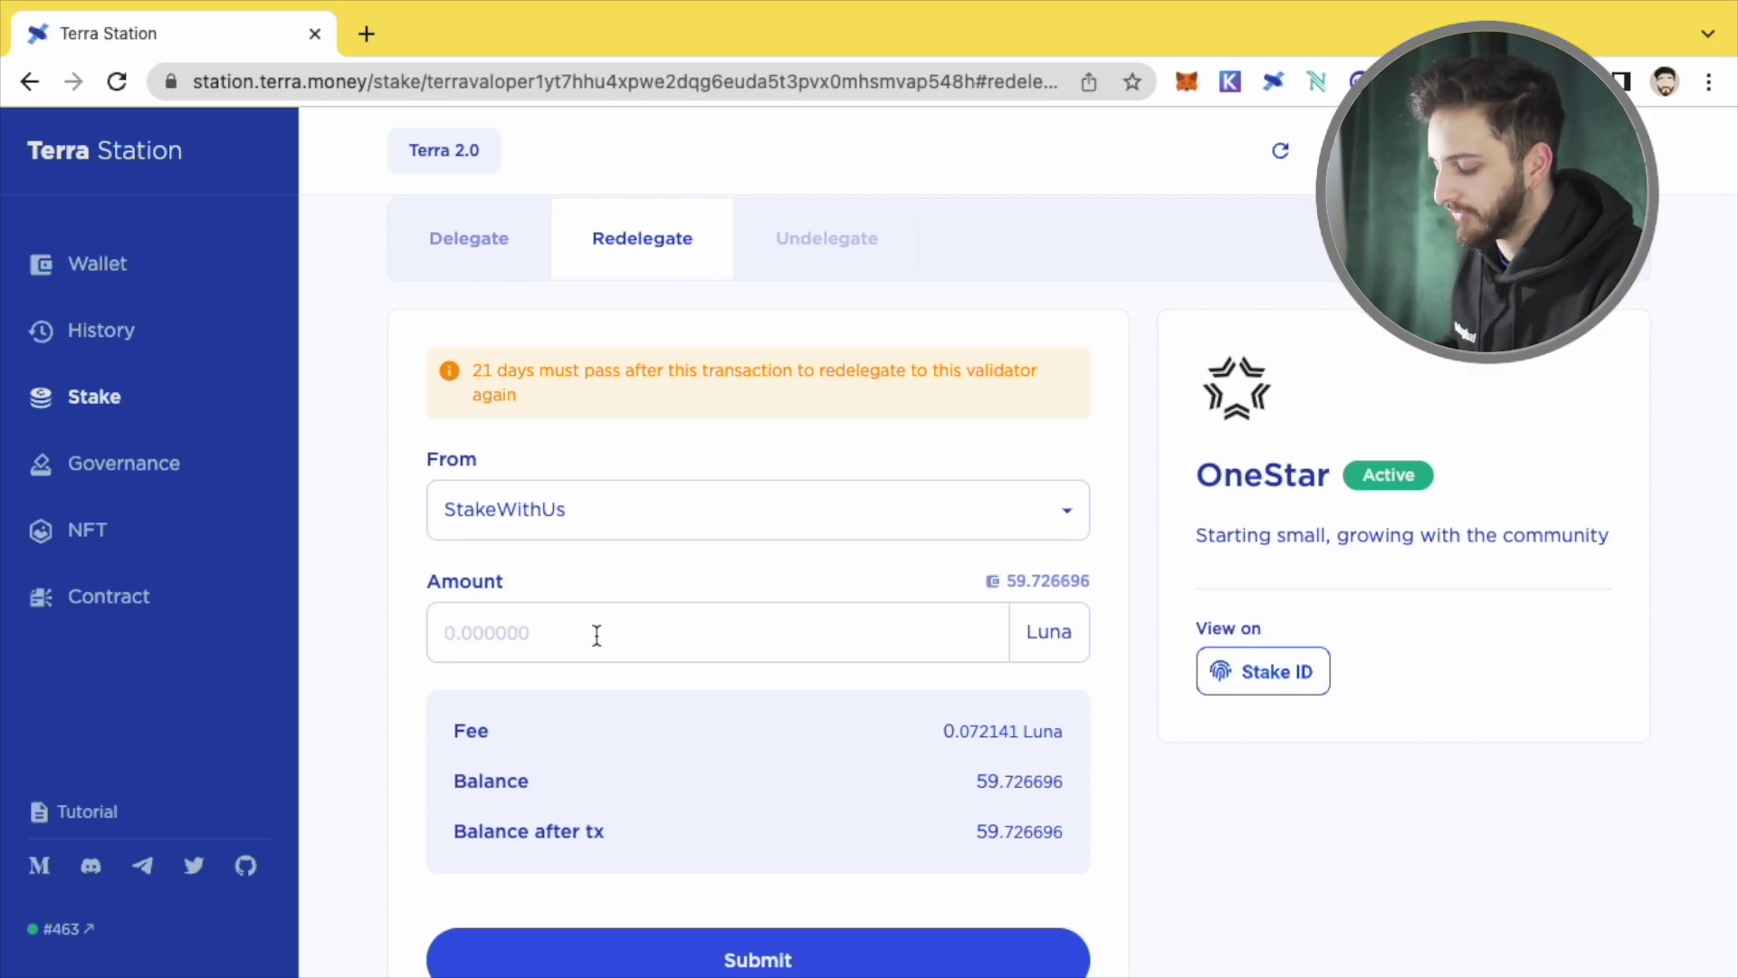
scroll(593, 633, down, 1)
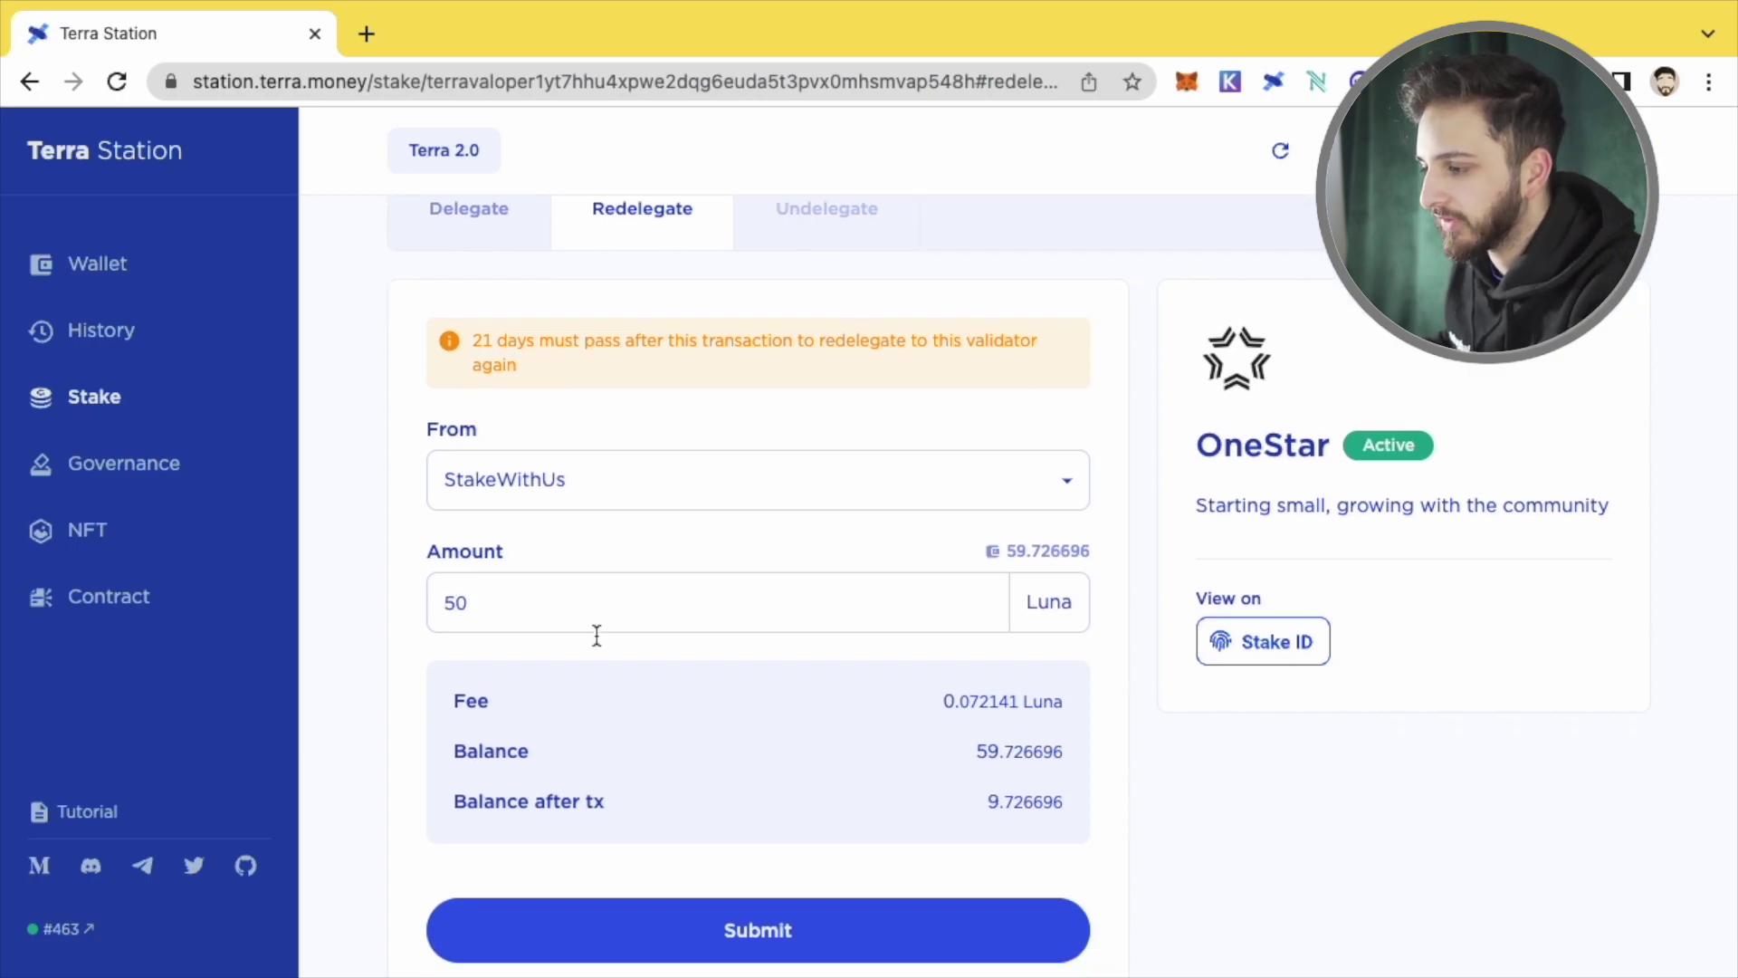
click(724, 910)
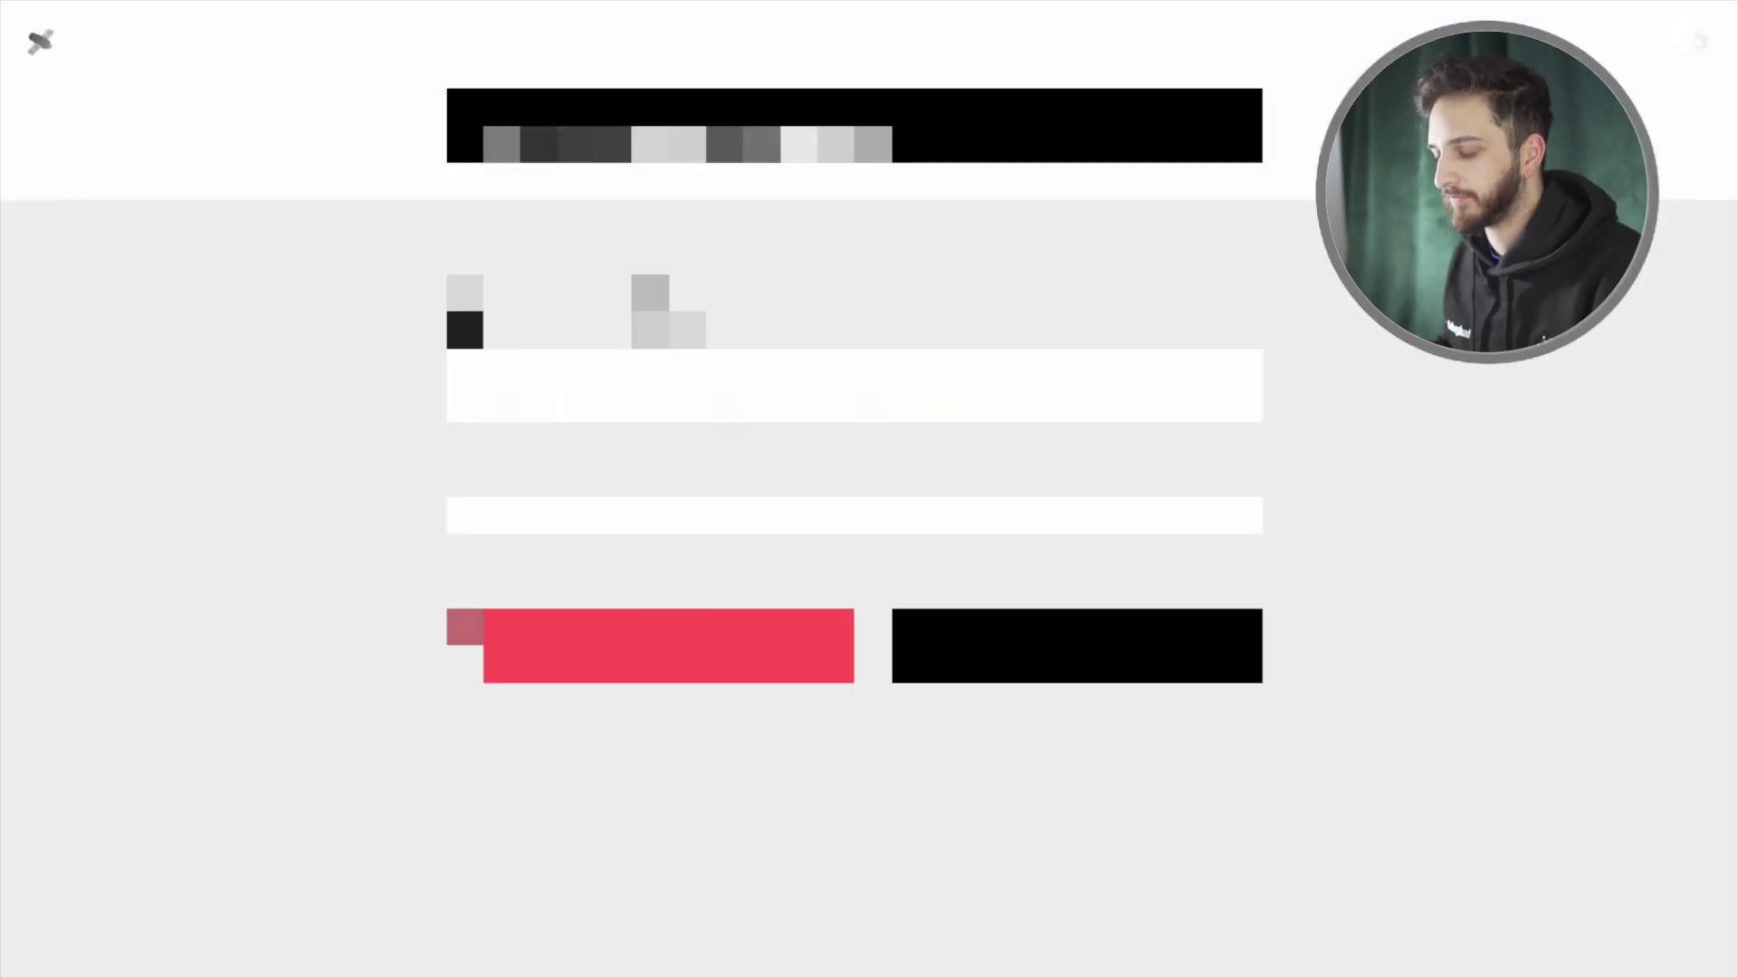
Step: Enter the wallet password to authorise the 50 Luna redelegation to OneStar, and acknowledge the completed transaction
text(•)
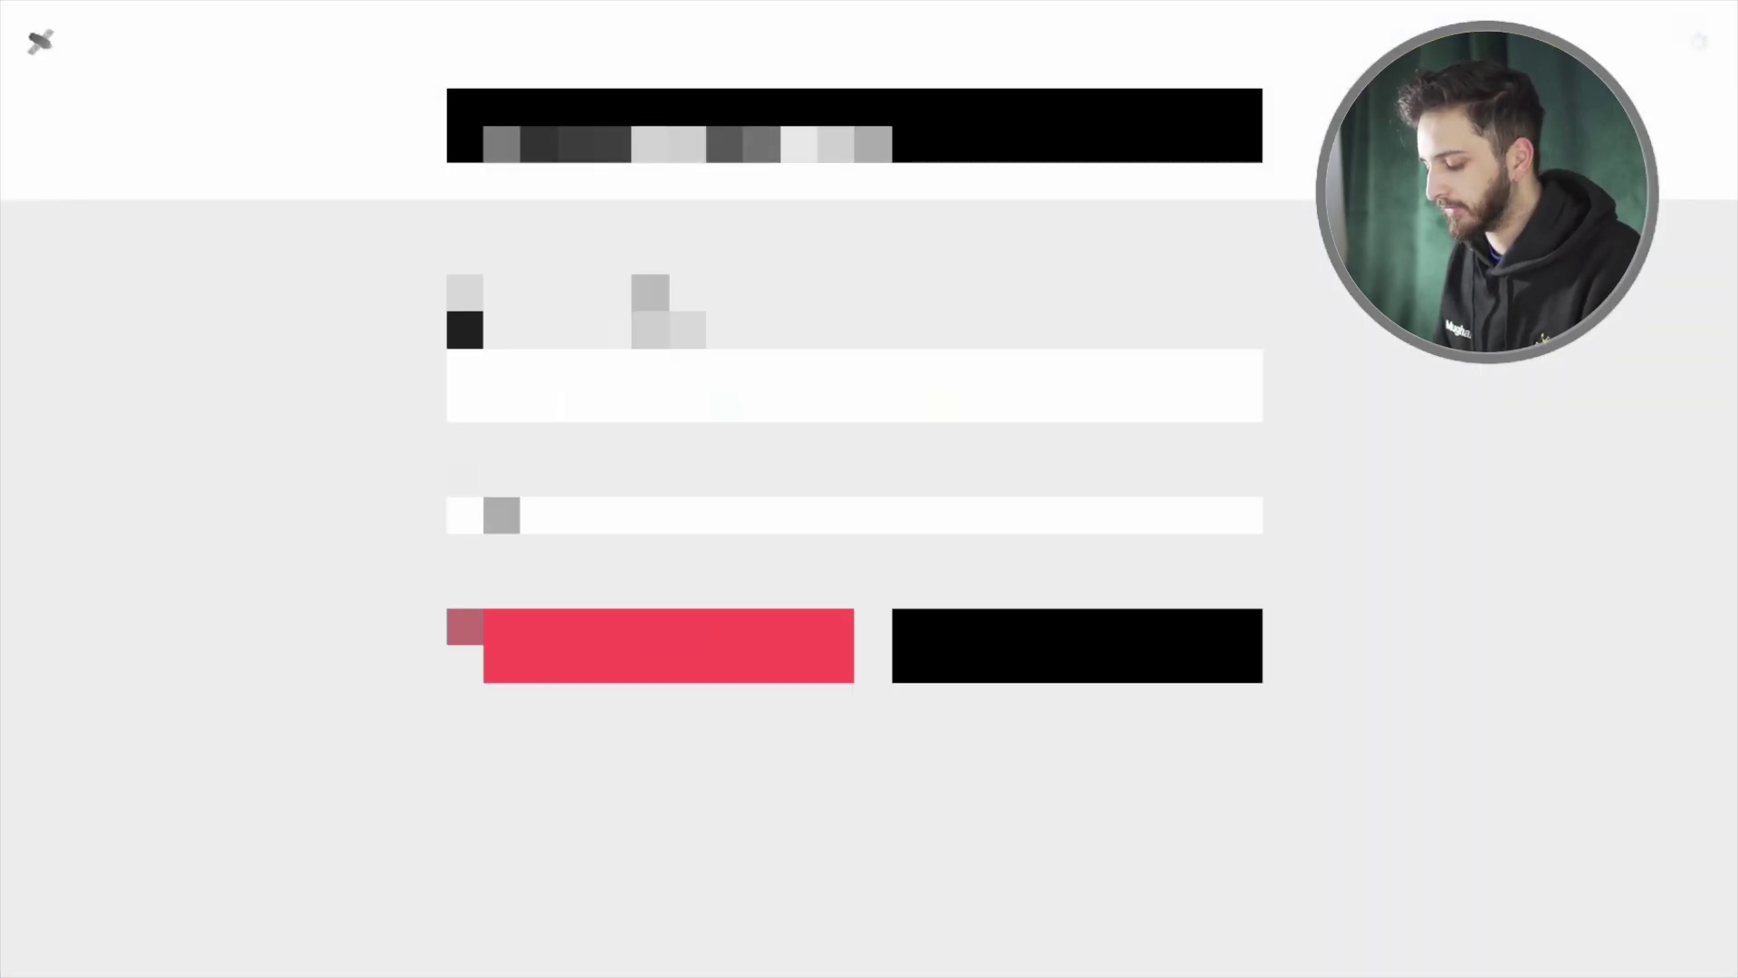
text(••••••)
key(Return)
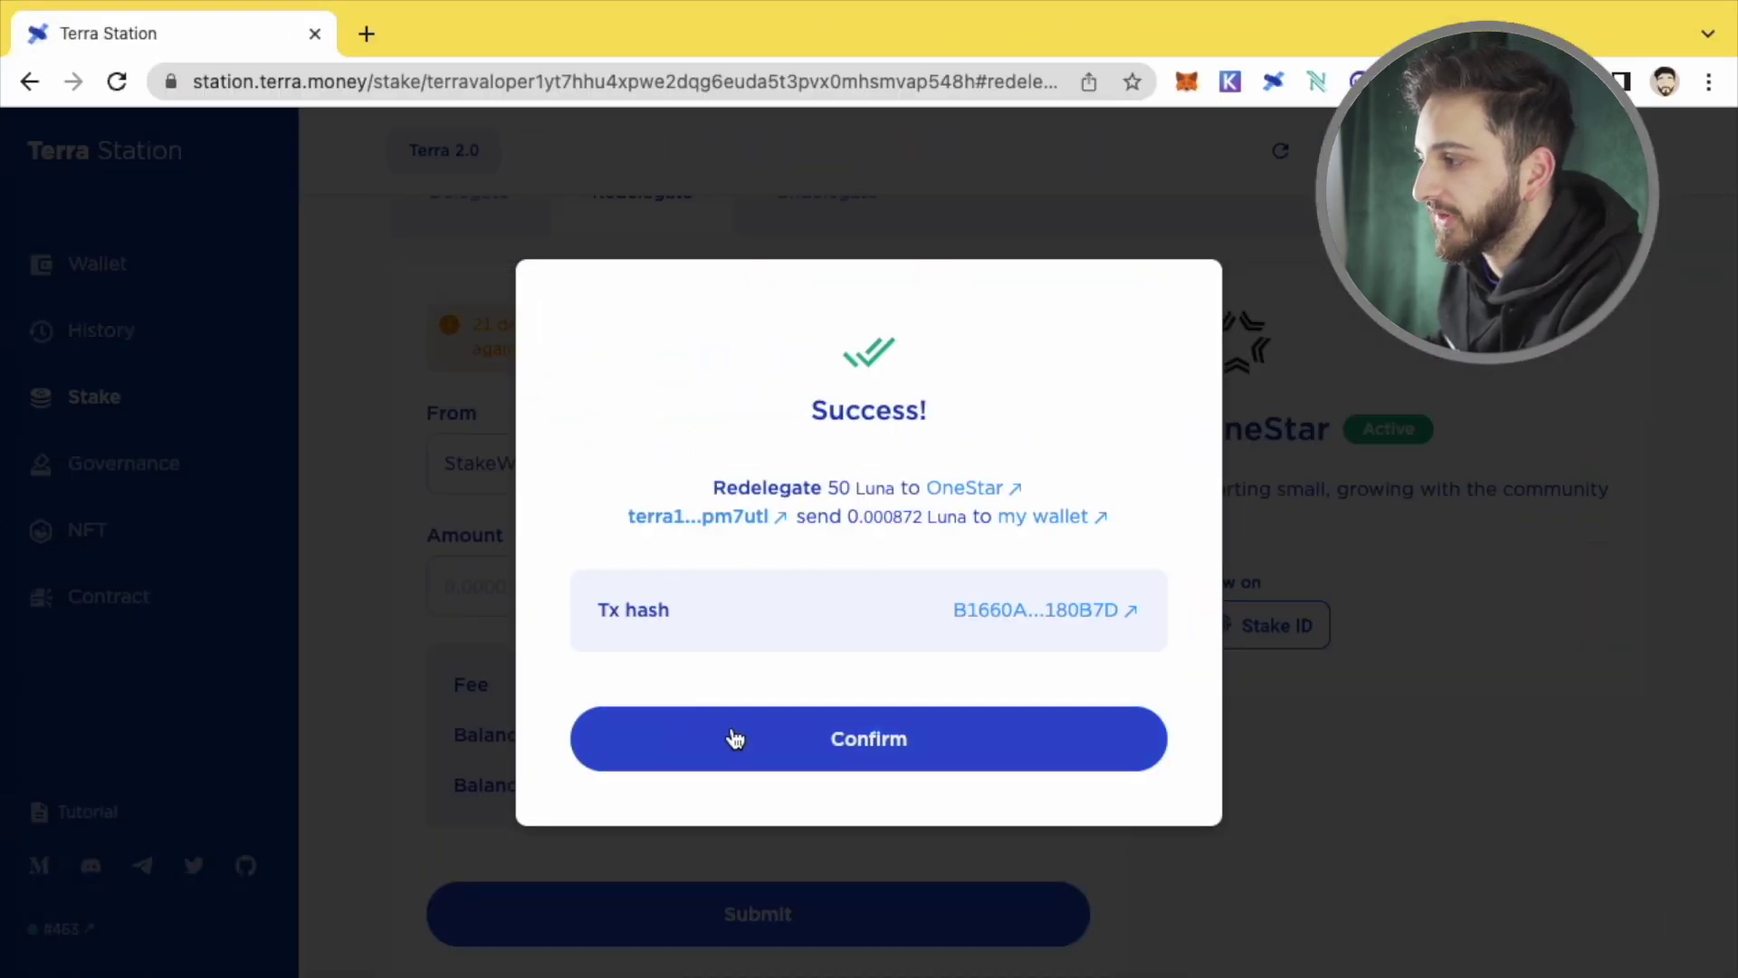
click(736, 739)
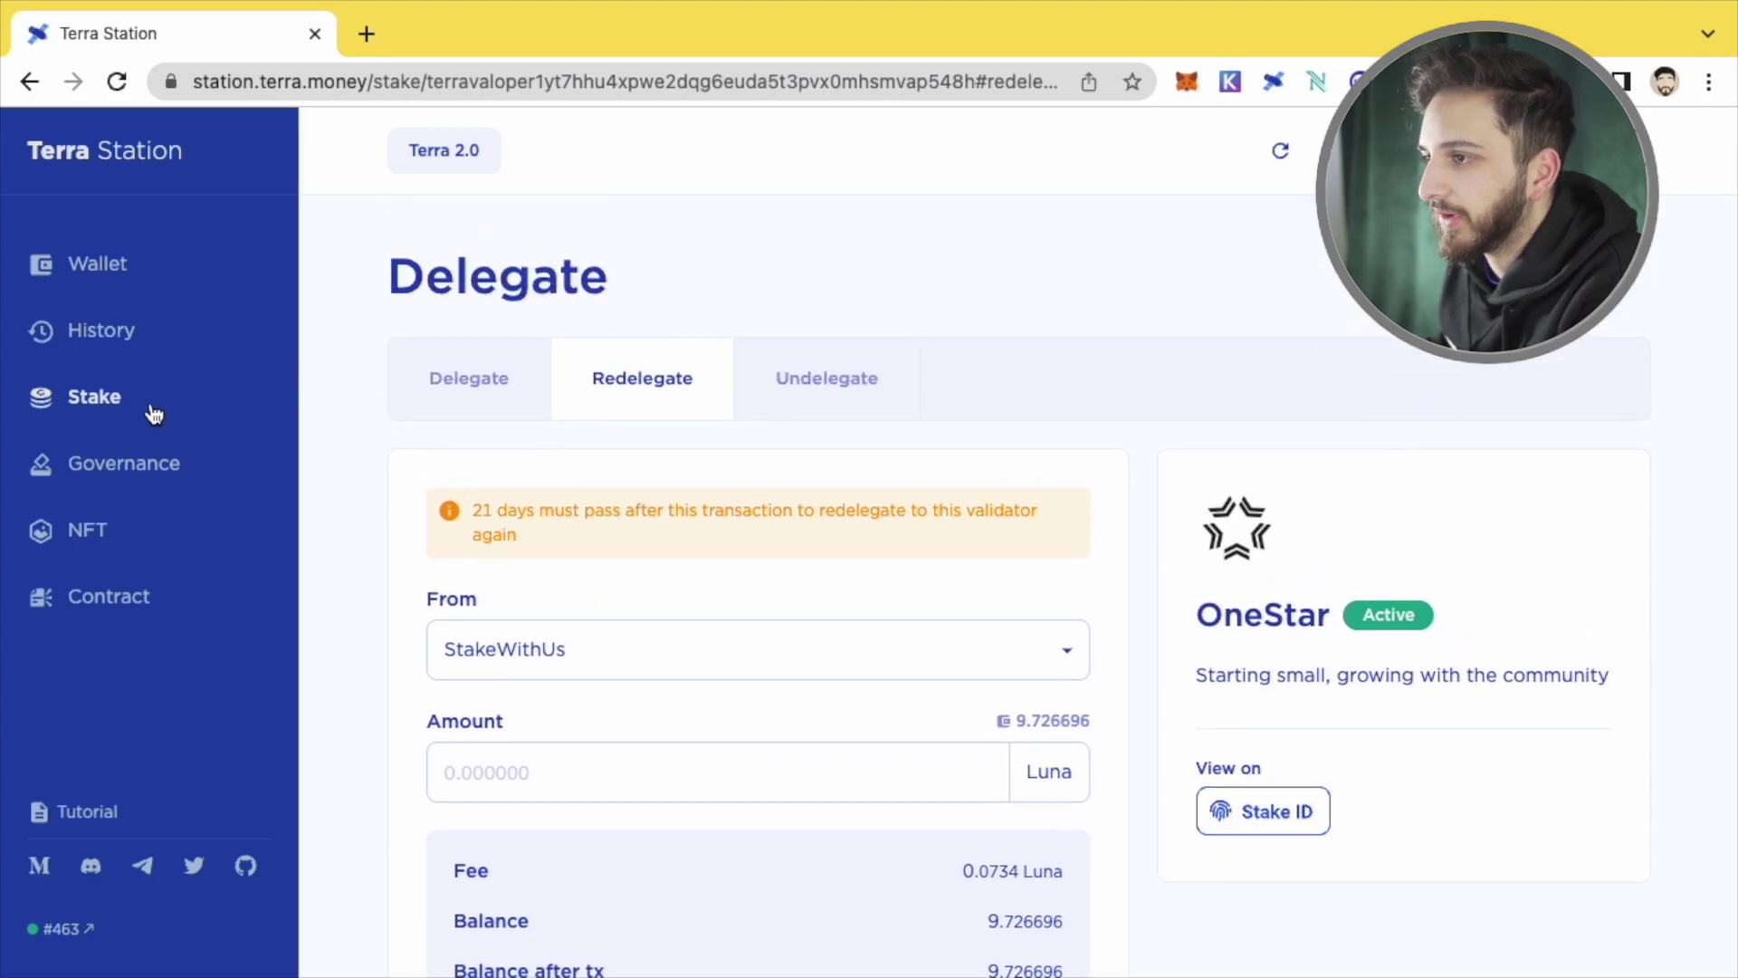
Step: Check in the staking overview how the delegated Luna is divided among validators, and close the delegations list
click(120, 409)
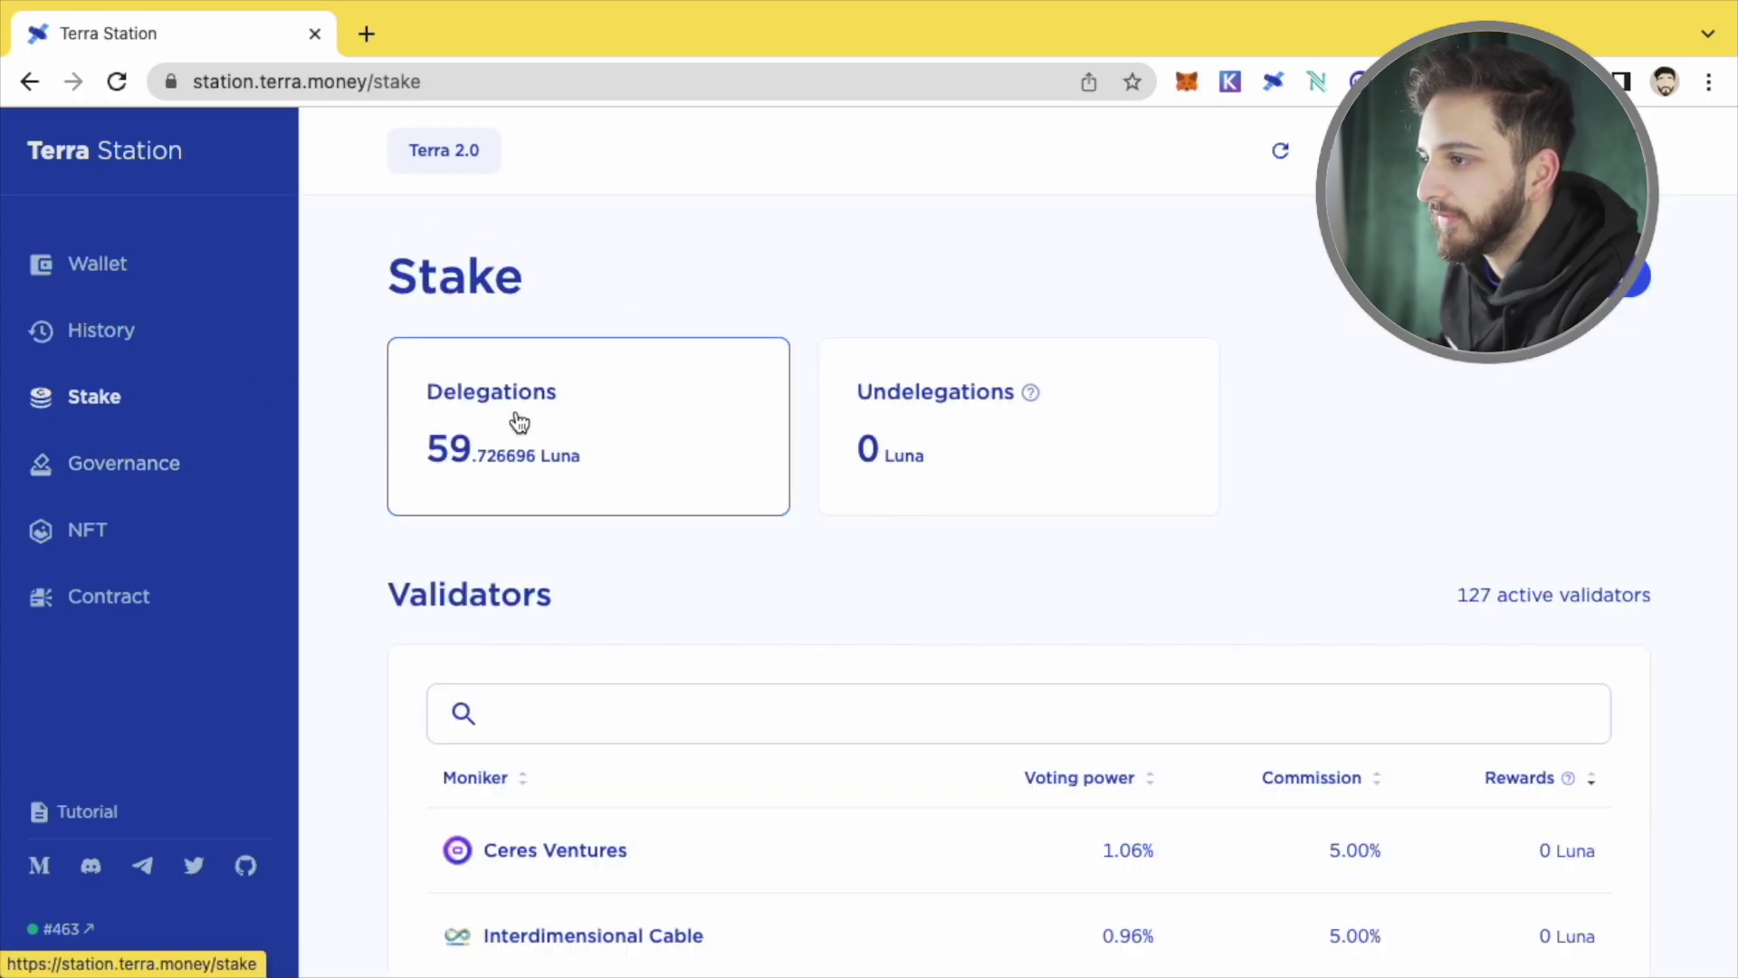
click(579, 422)
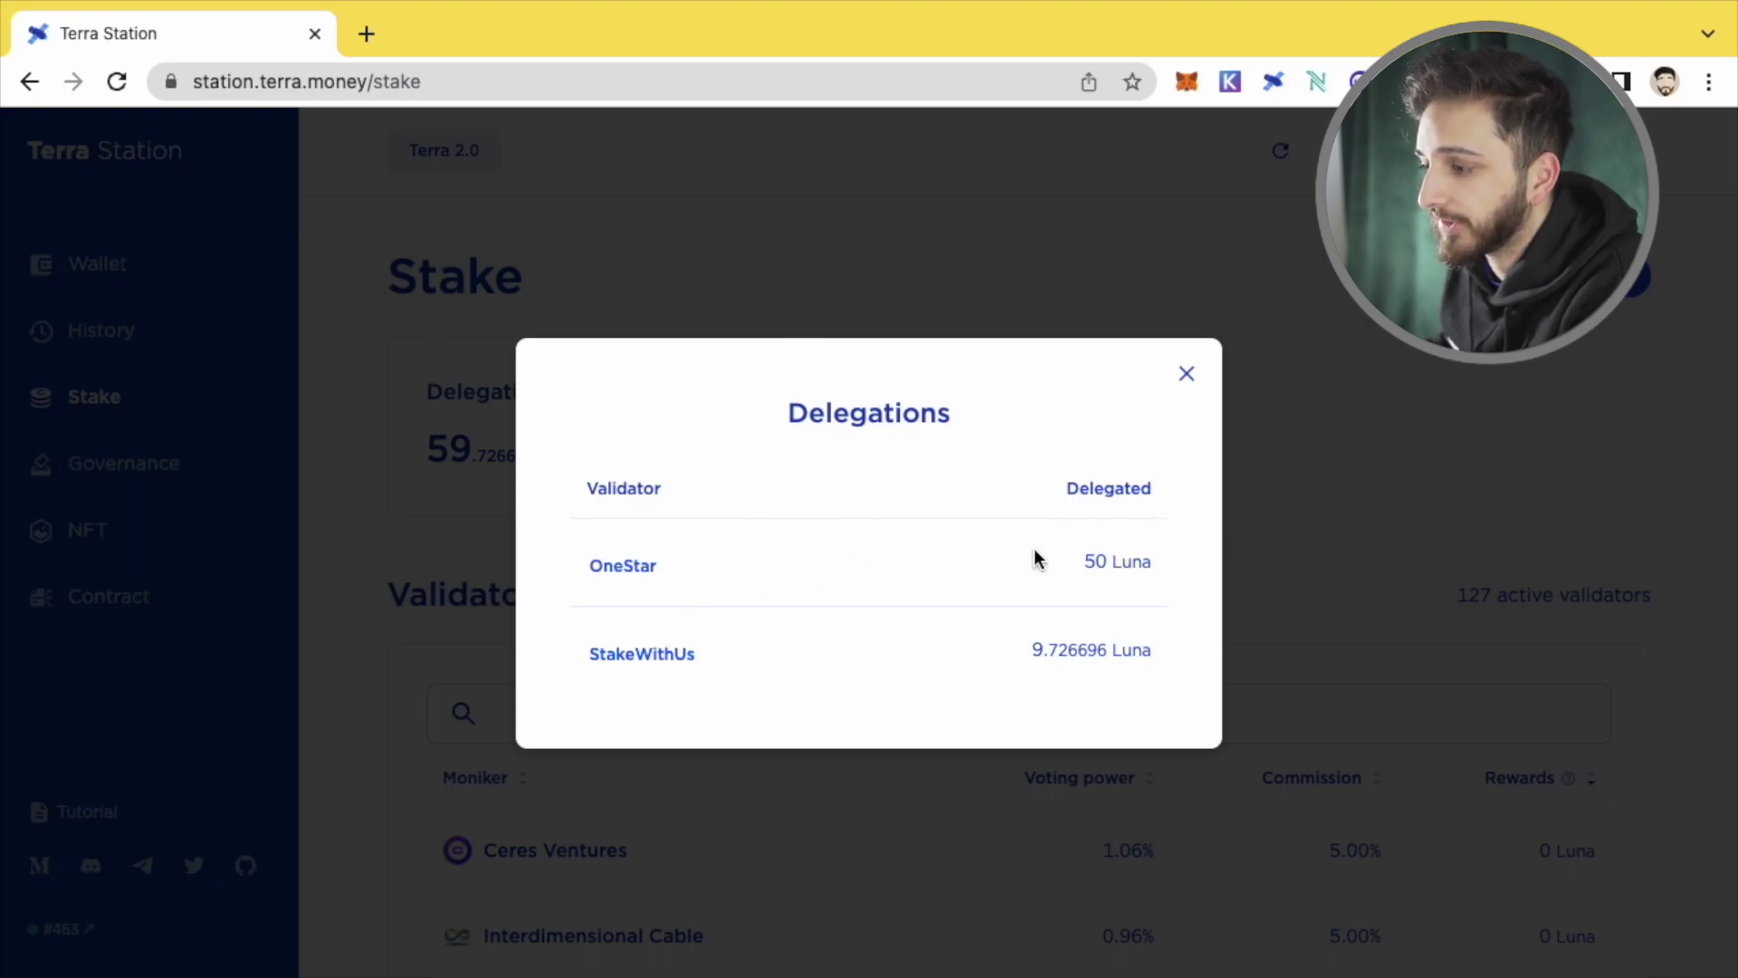
click(1188, 375)
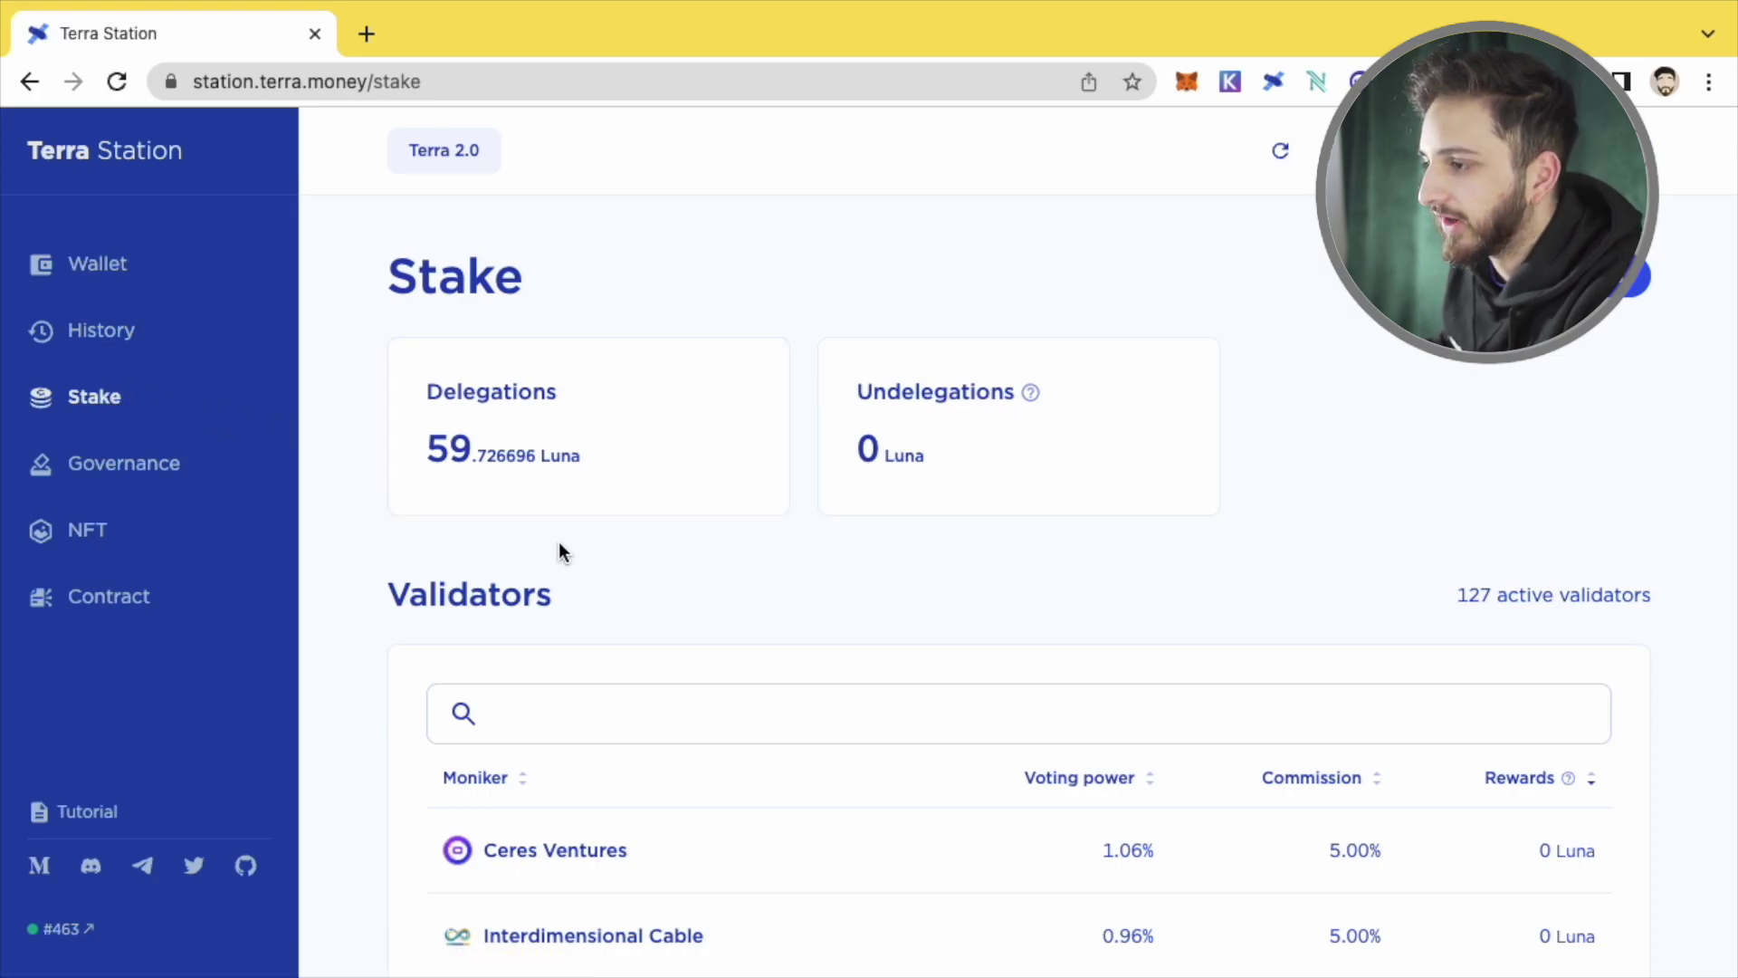
Step: Fill in an undelegation of 9 Luna from StakeWithUs, and switch to the delegation form without submitting it
click(562, 502)
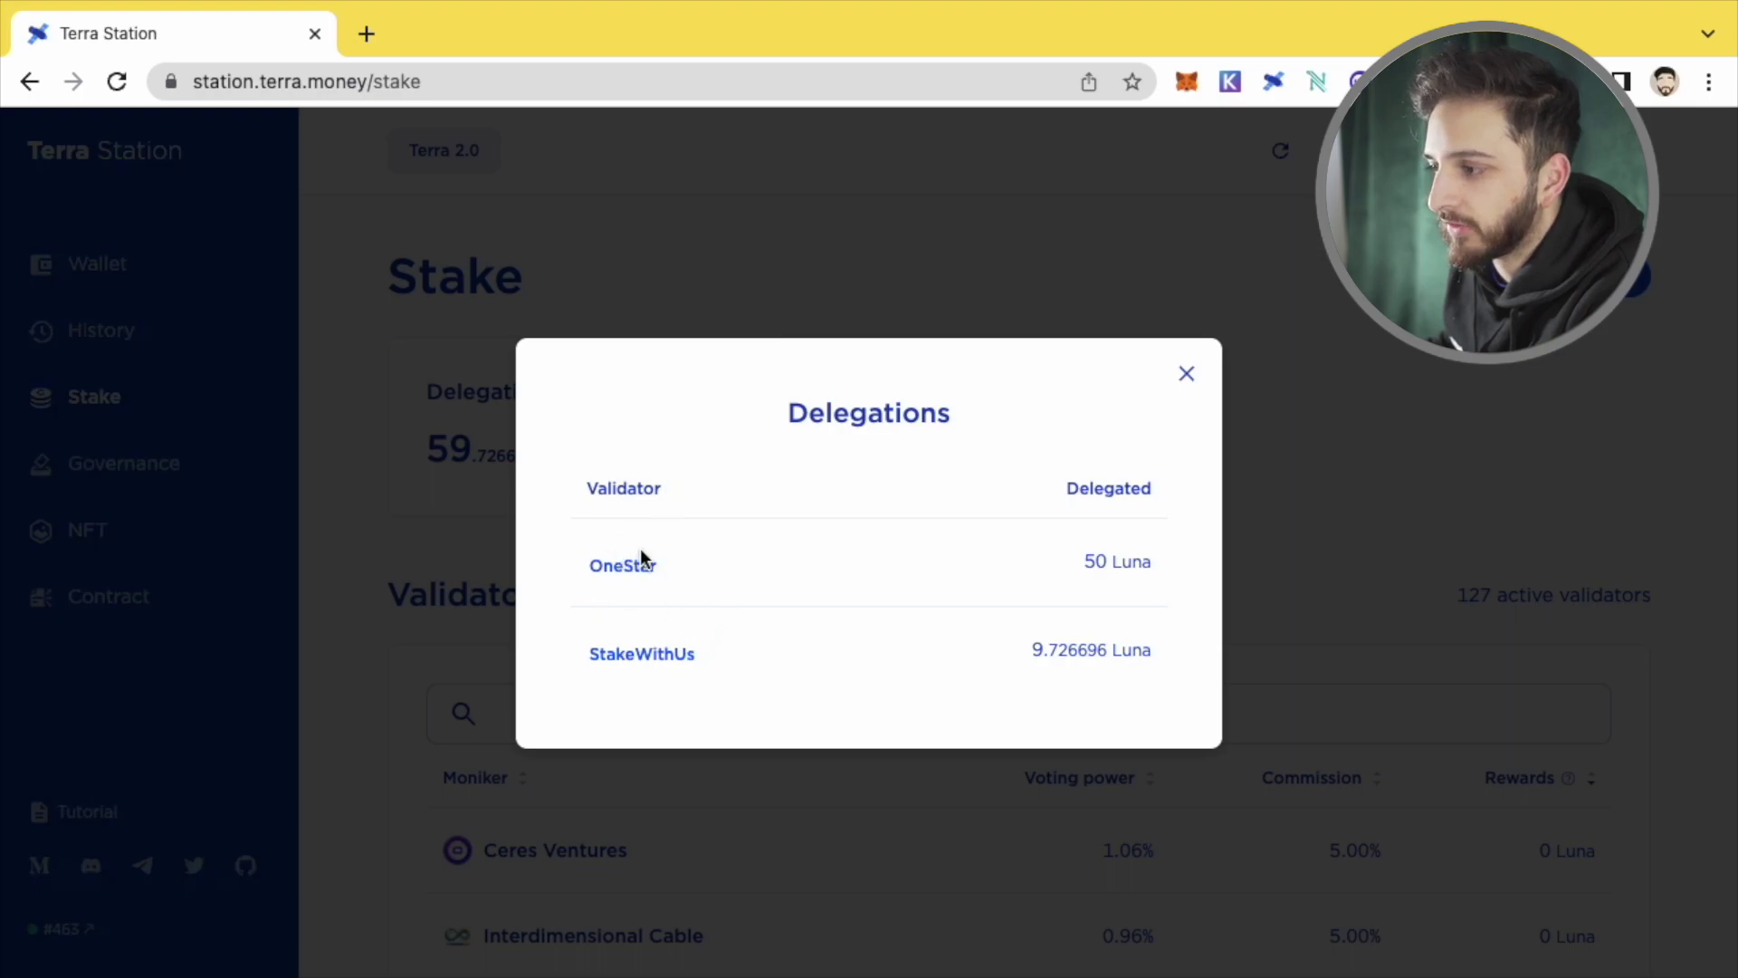
click(664, 656)
scroll(713, 621, down, 2)
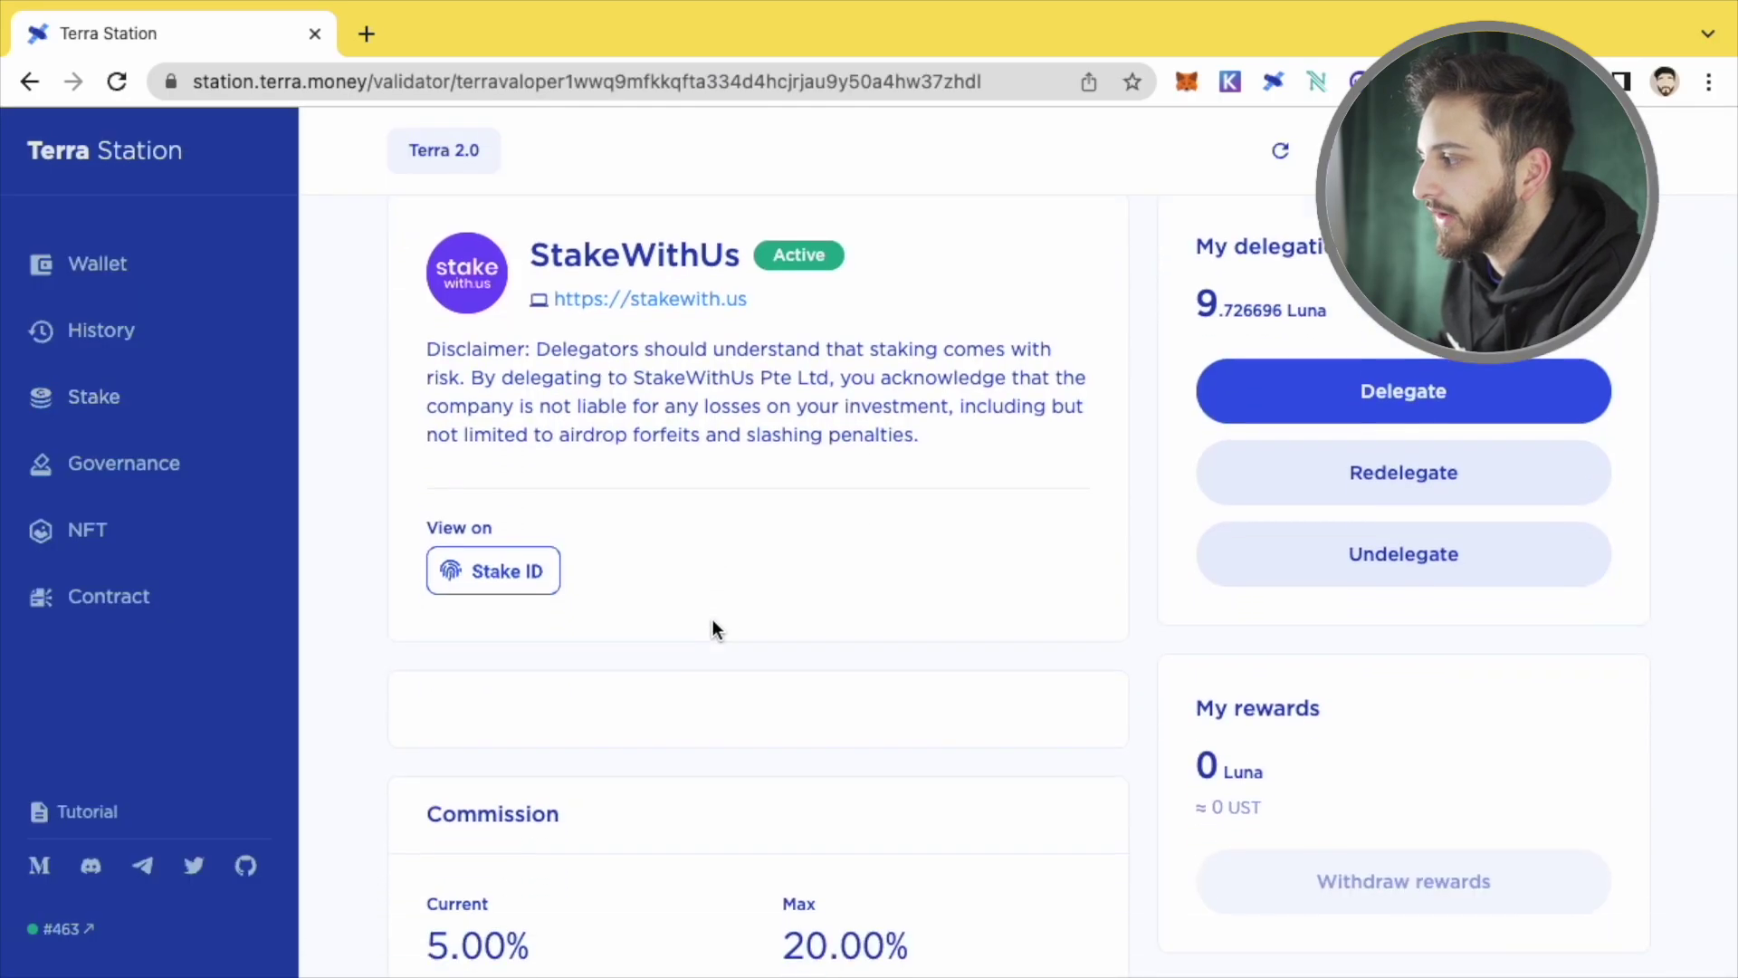
click(1394, 550)
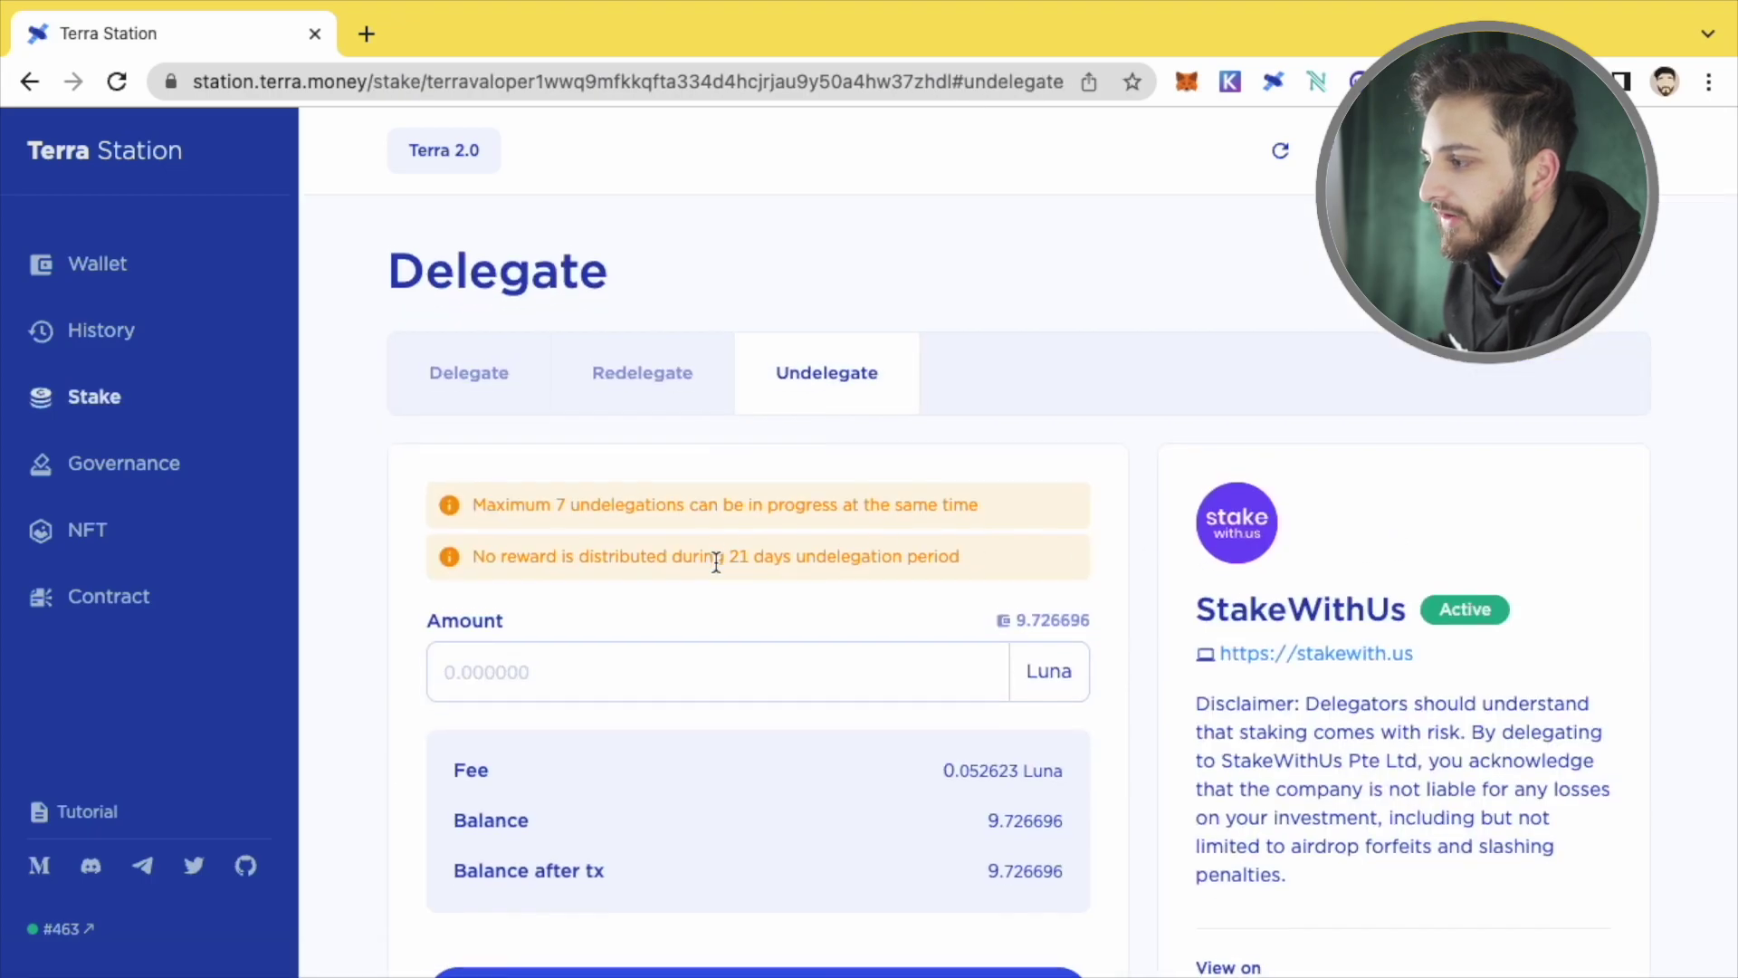
text(9)
scroll(690, 765, down, 1)
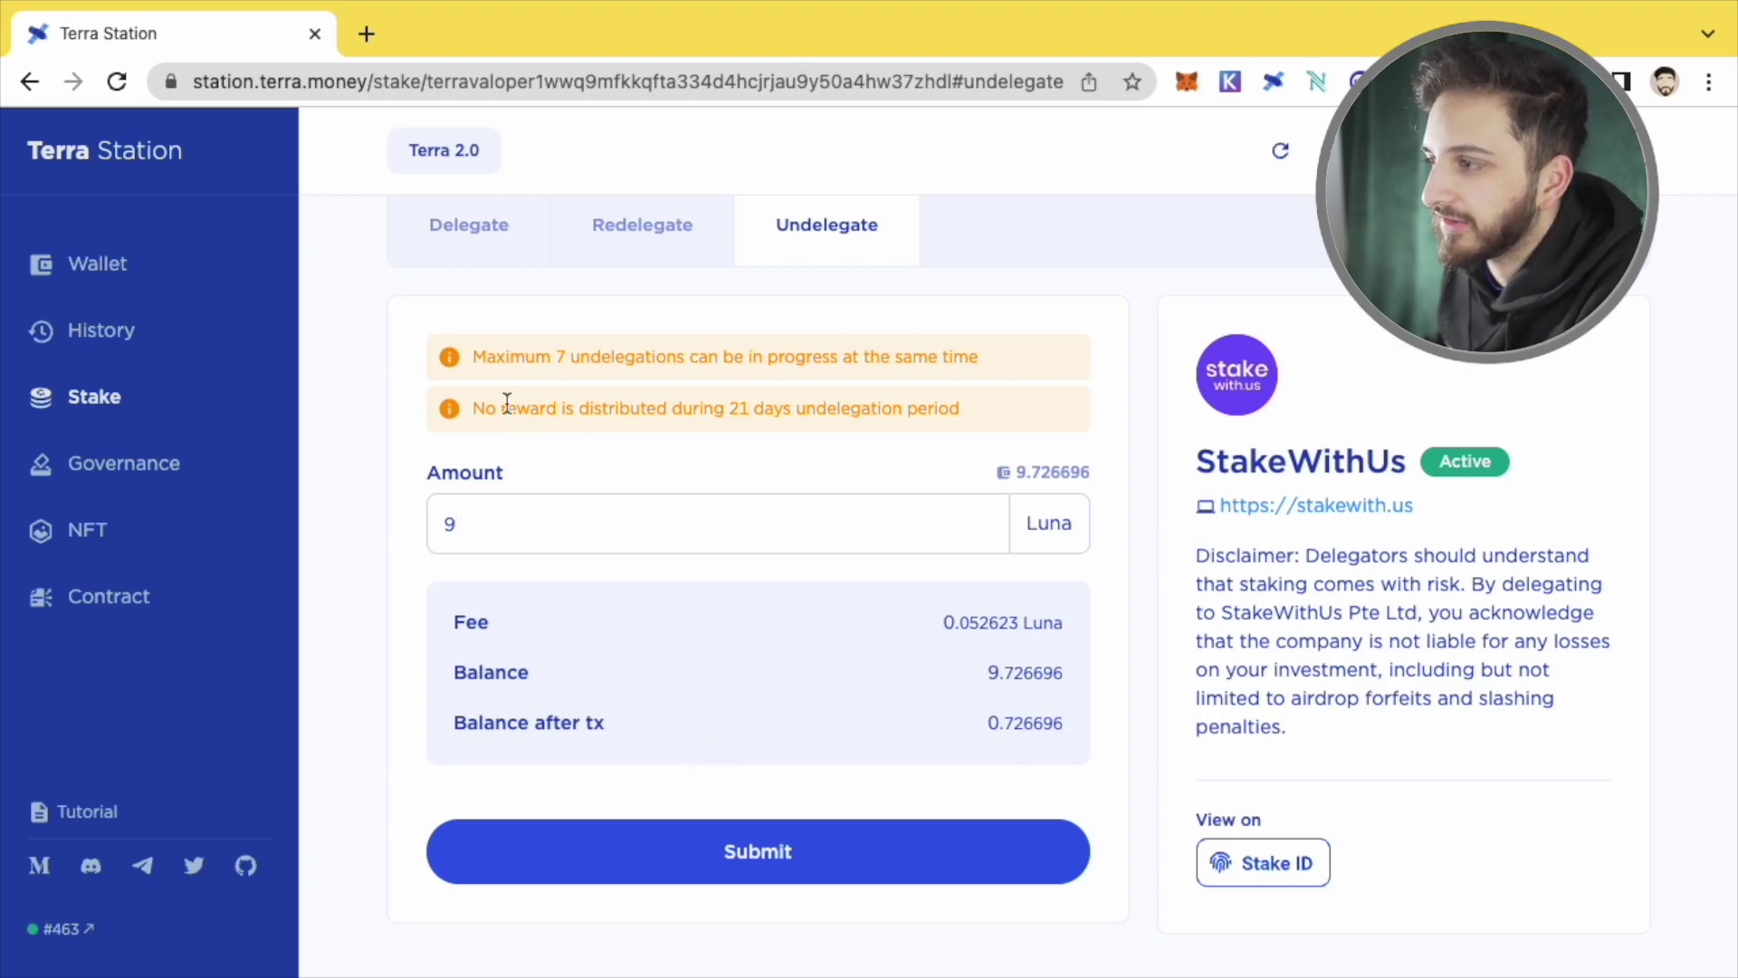
drag(729, 408, 804, 409)
click(820, 443)
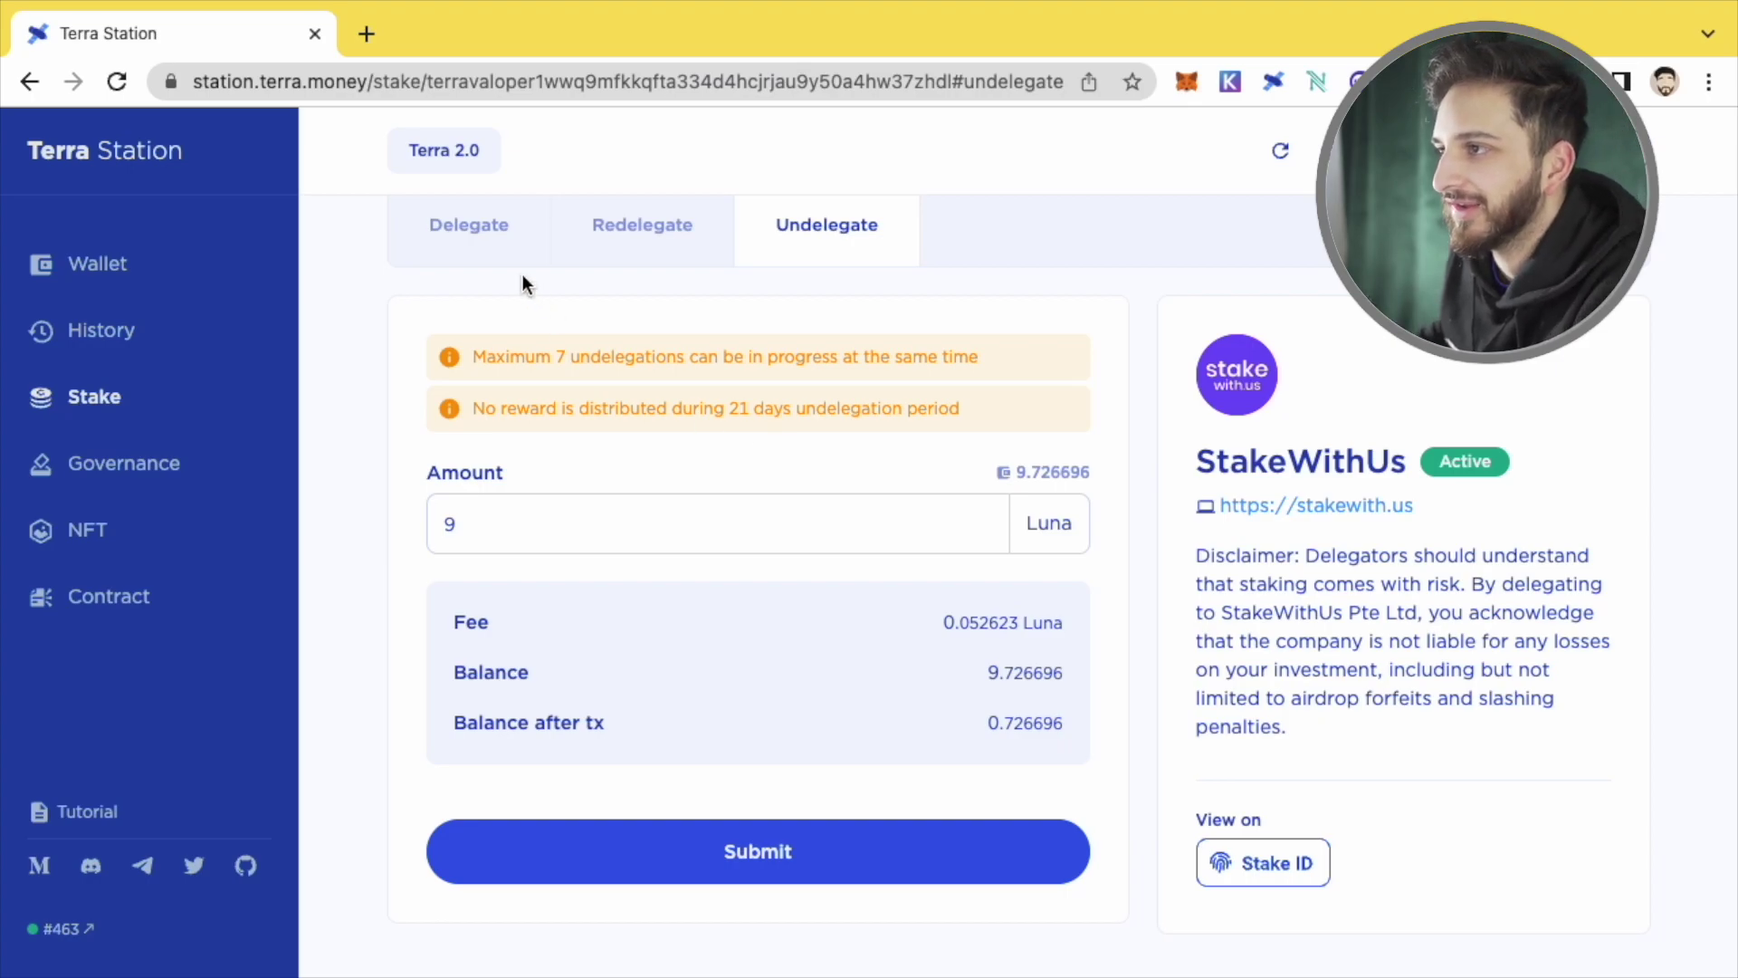
click(642, 238)
click(498, 235)
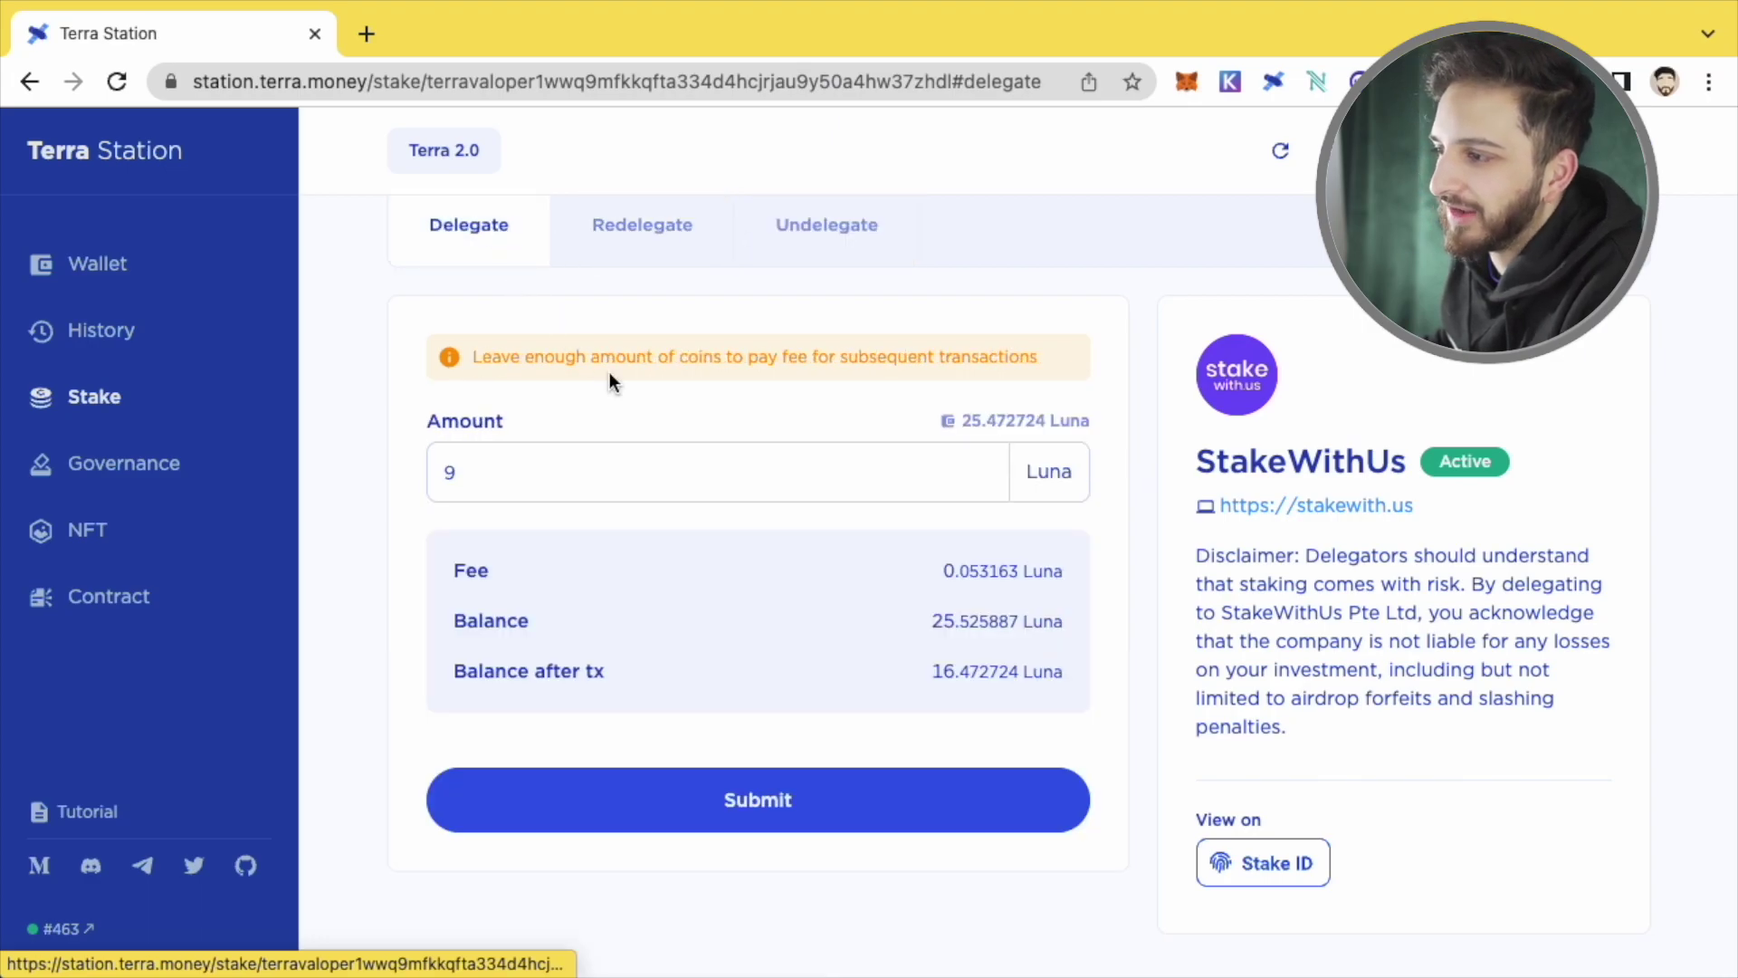
Step: Check the staking rewards available for withdrawal and return to the staking overview
drag(86, 400, 95, 446)
click(97, 453)
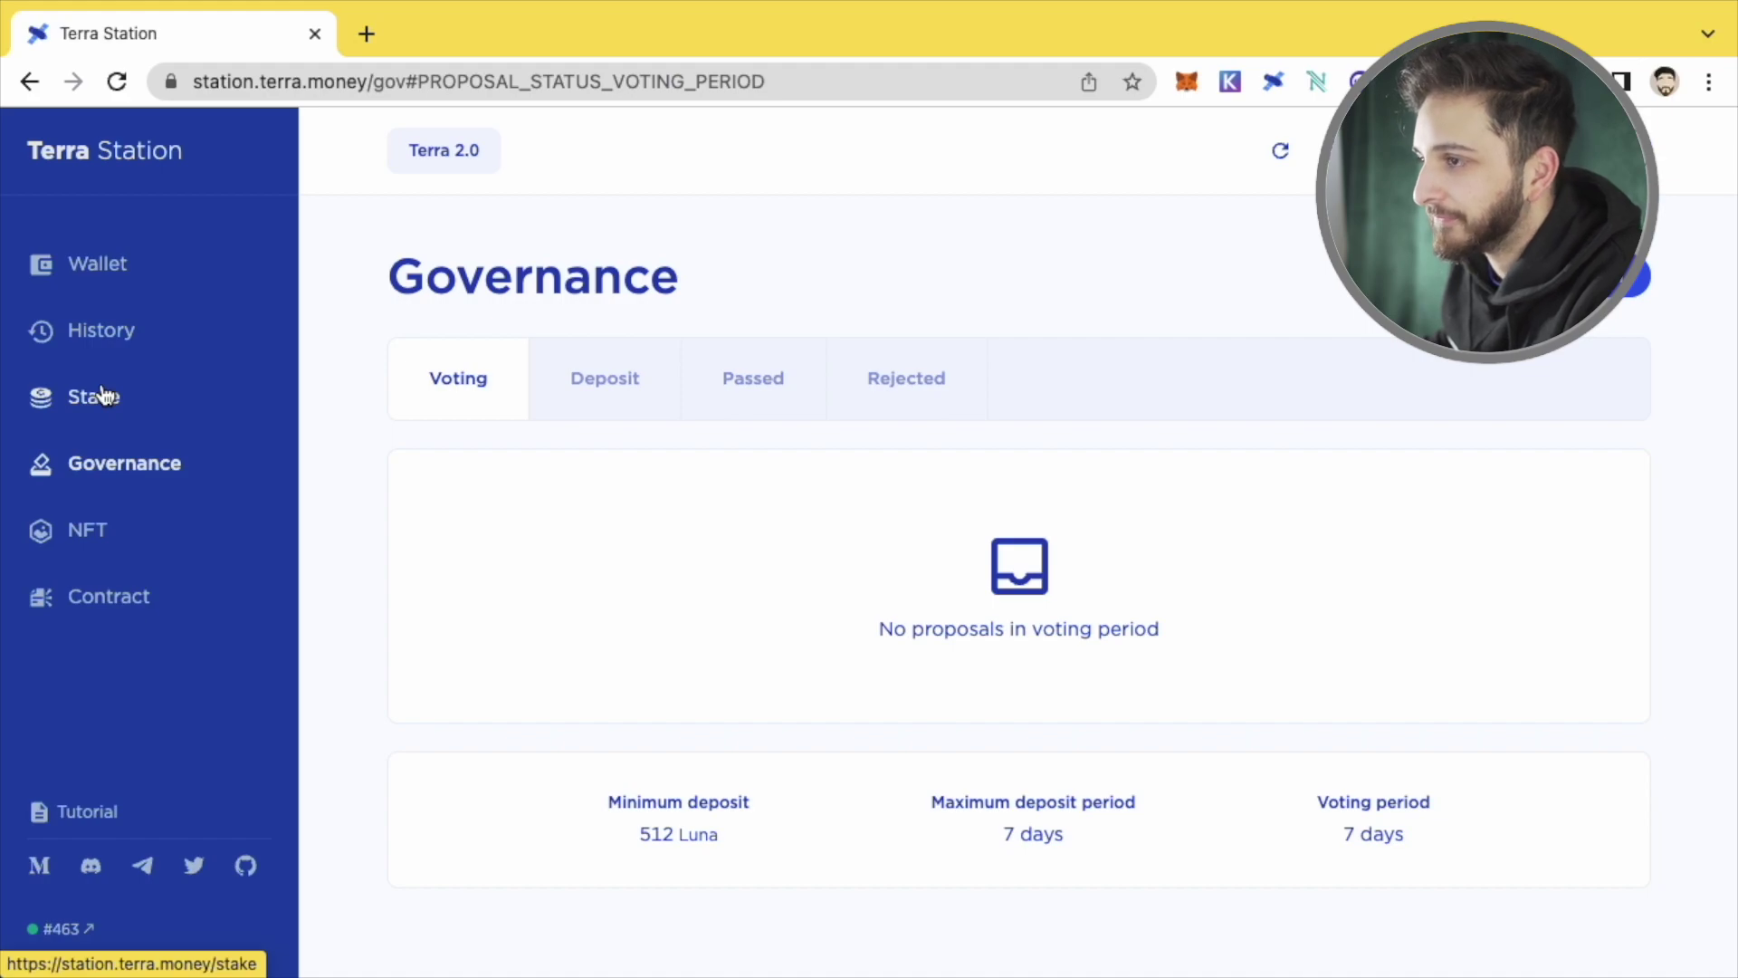
click(100, 396)
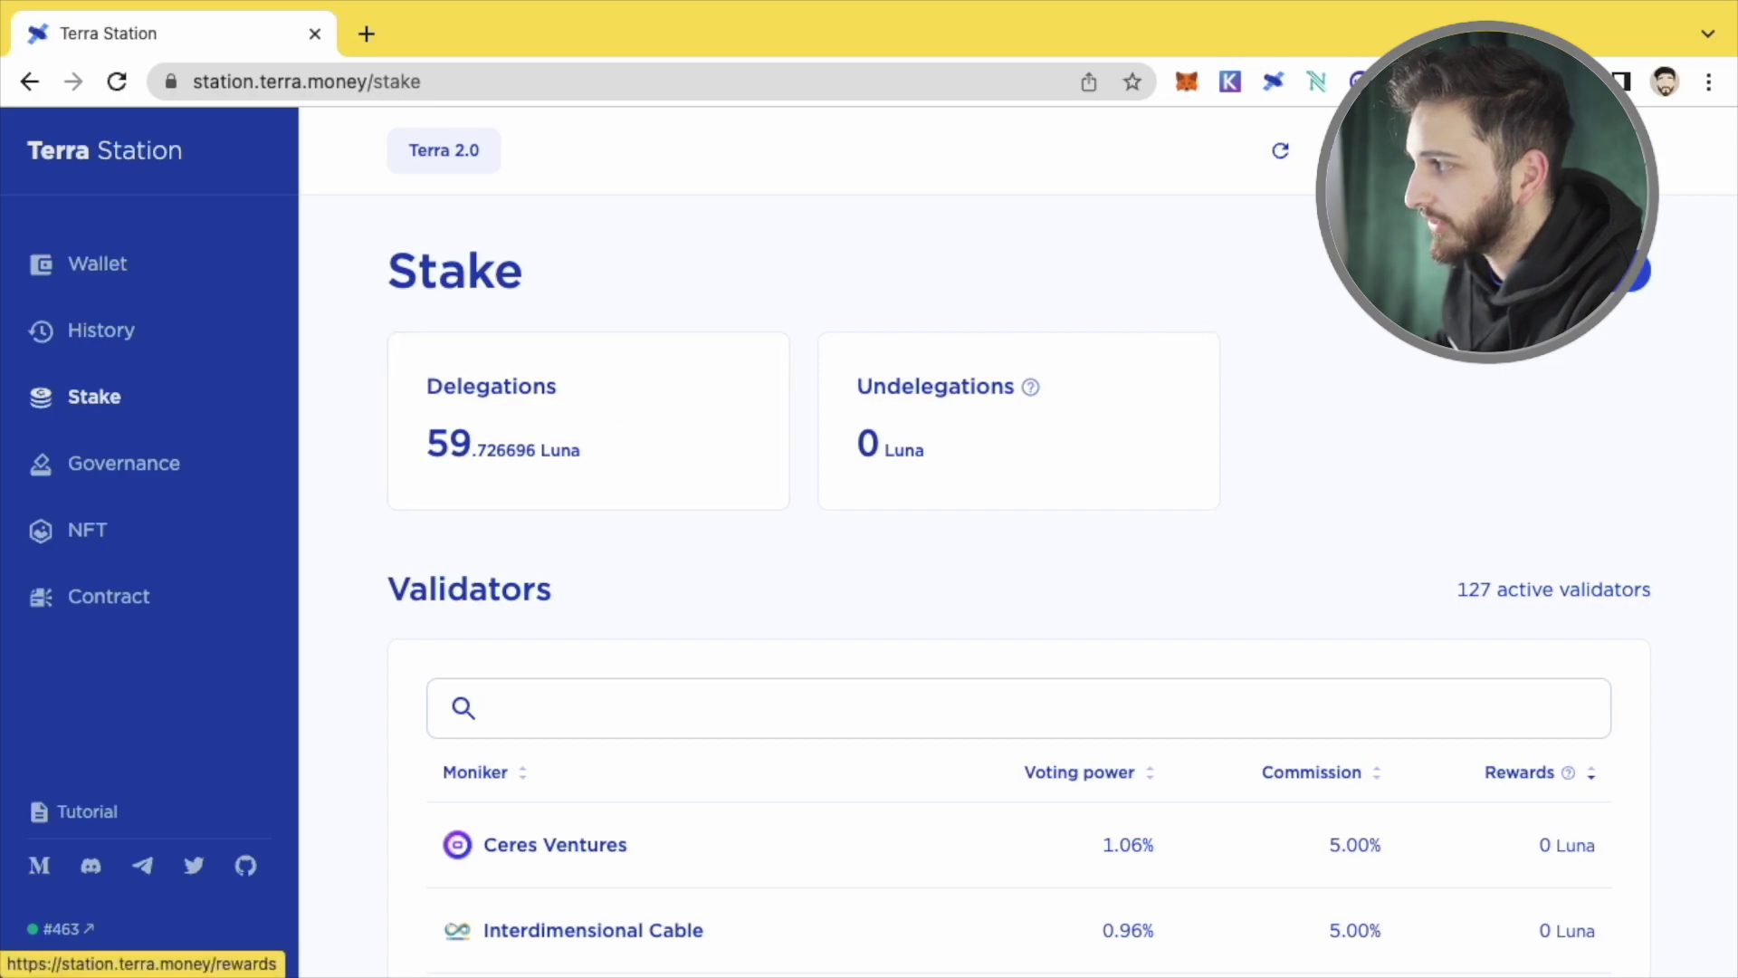
click(1555, 271)
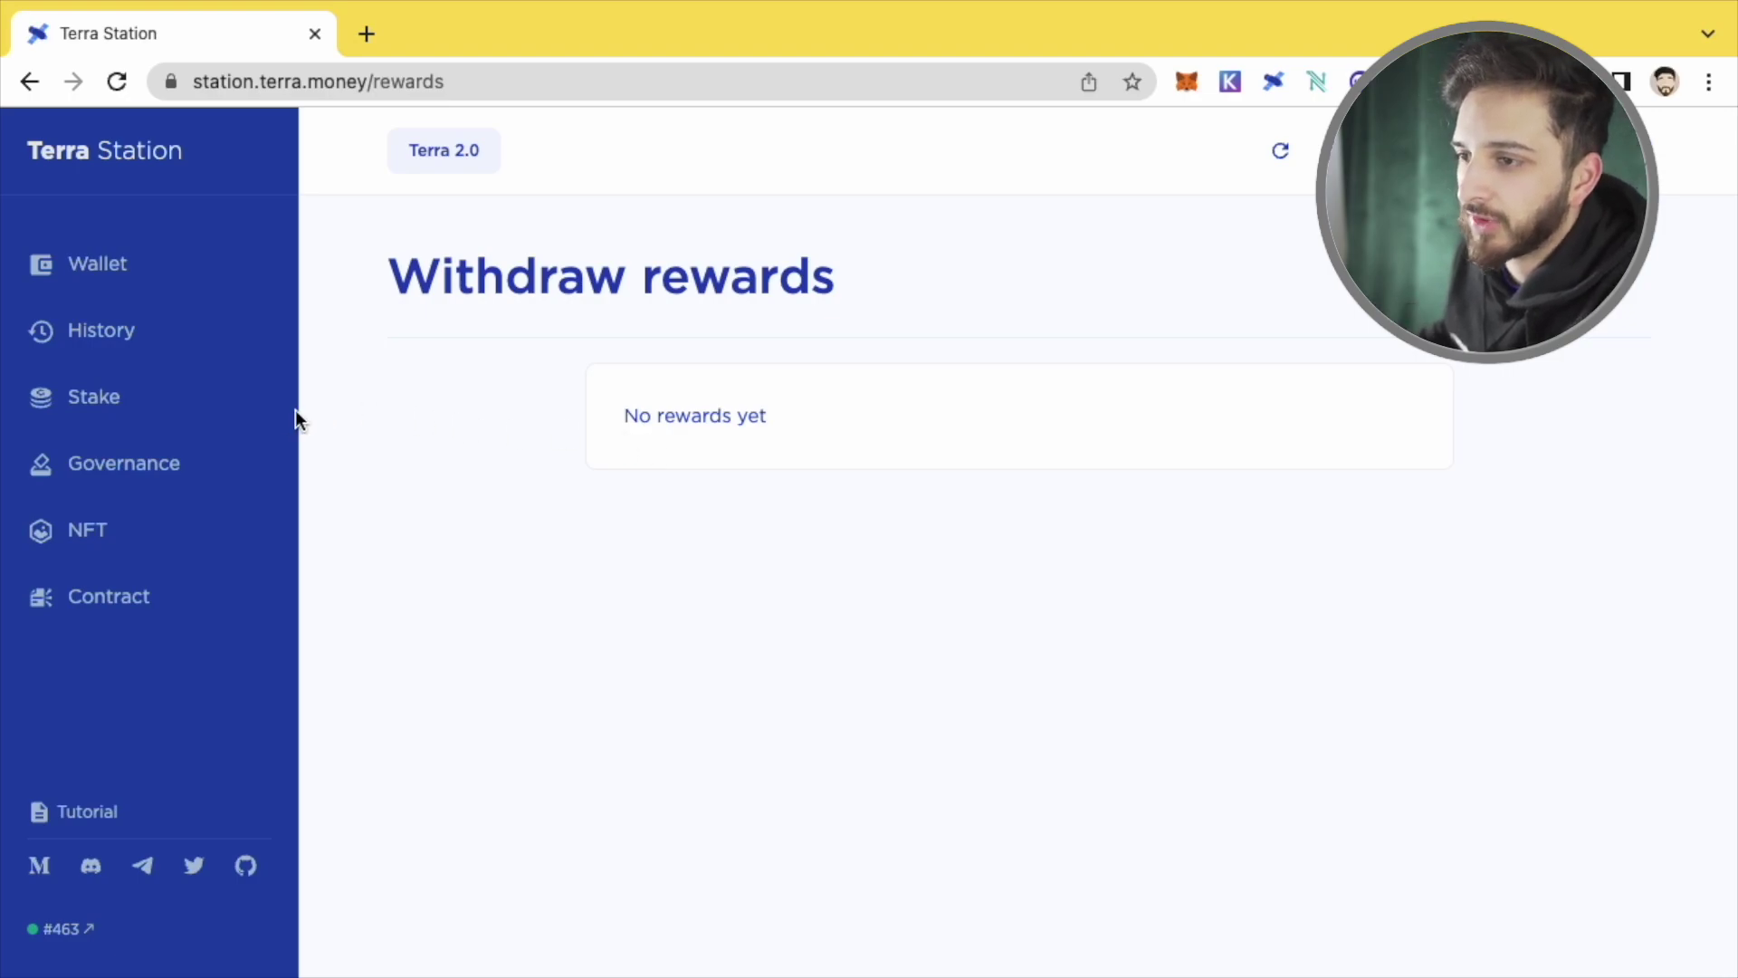
click(107, 407)
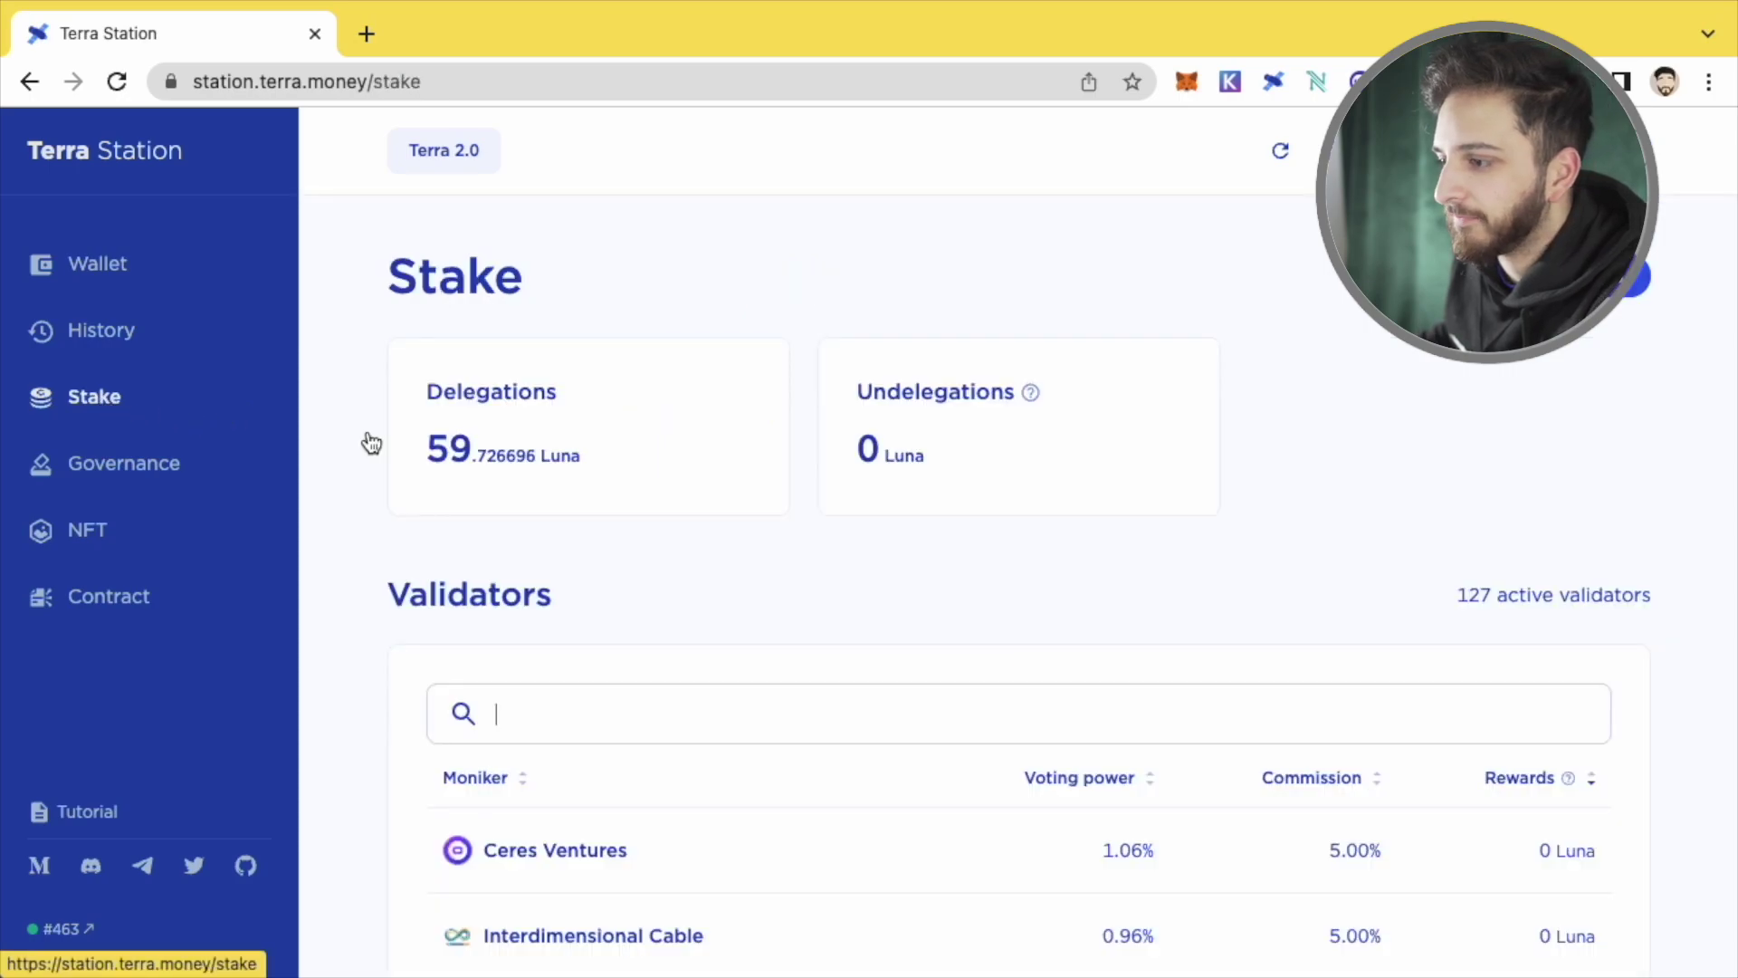
Step: Look through the entire validator list, comparing each validator's voting power and commission
scroll(893, 598, down, 3)
scroll(889, 598, up, 3)
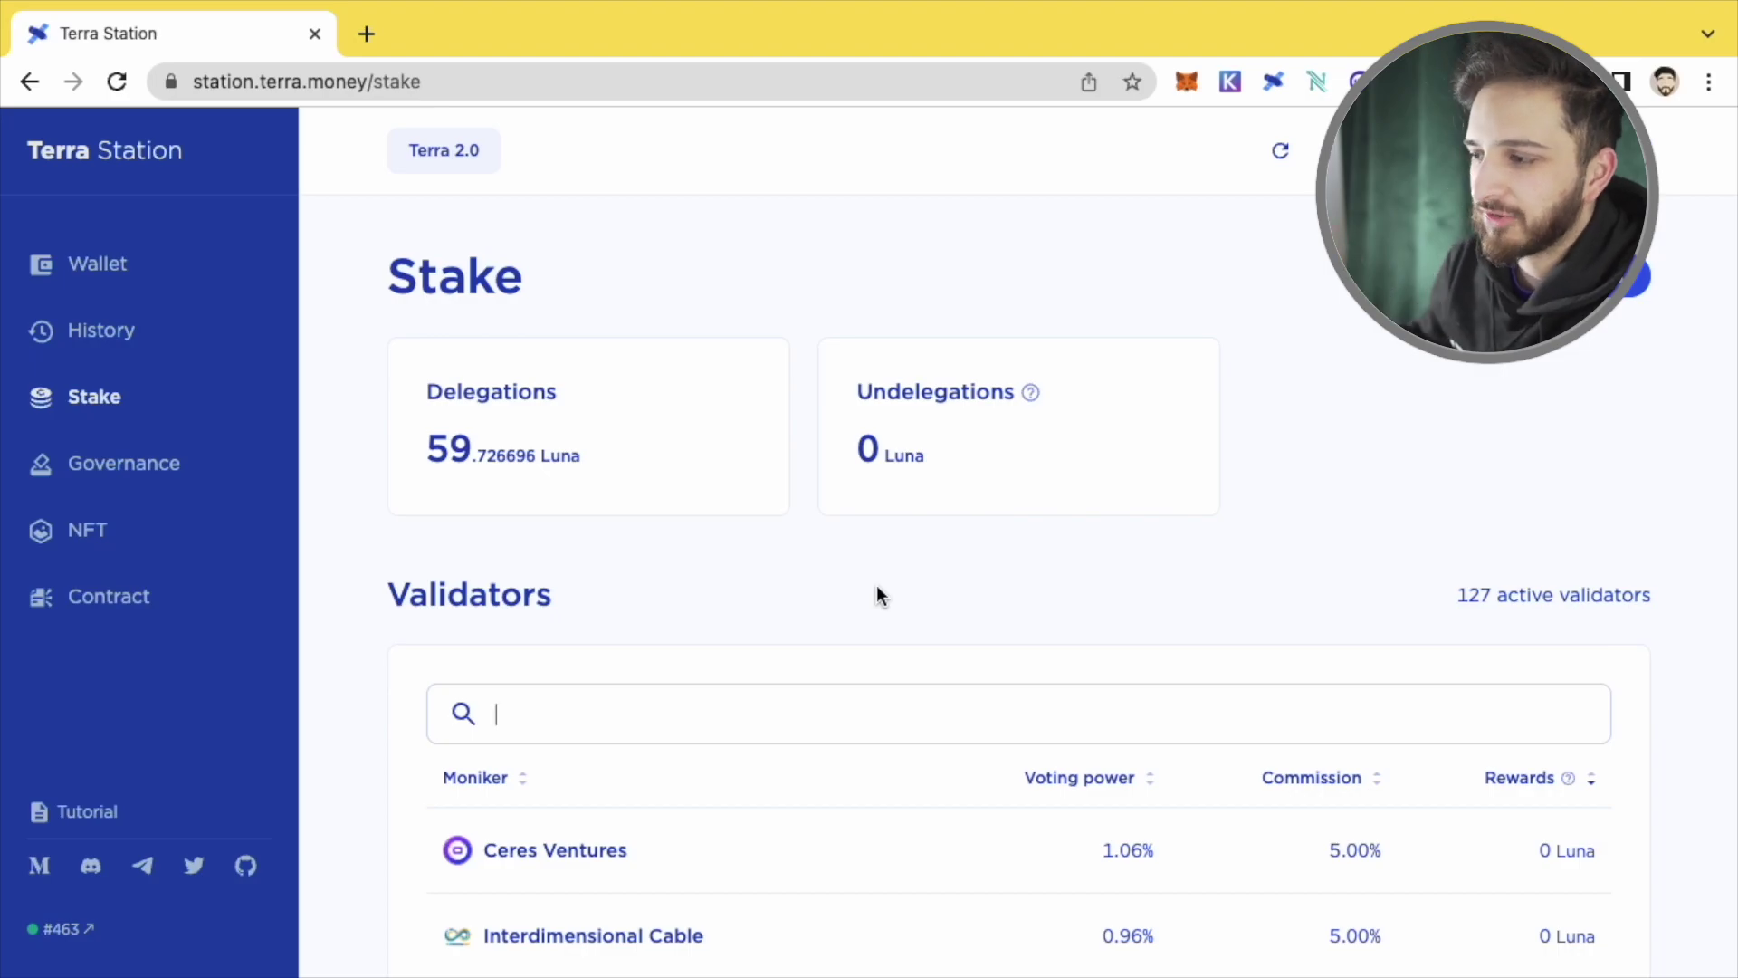
scroll(878, 595, down, 12)
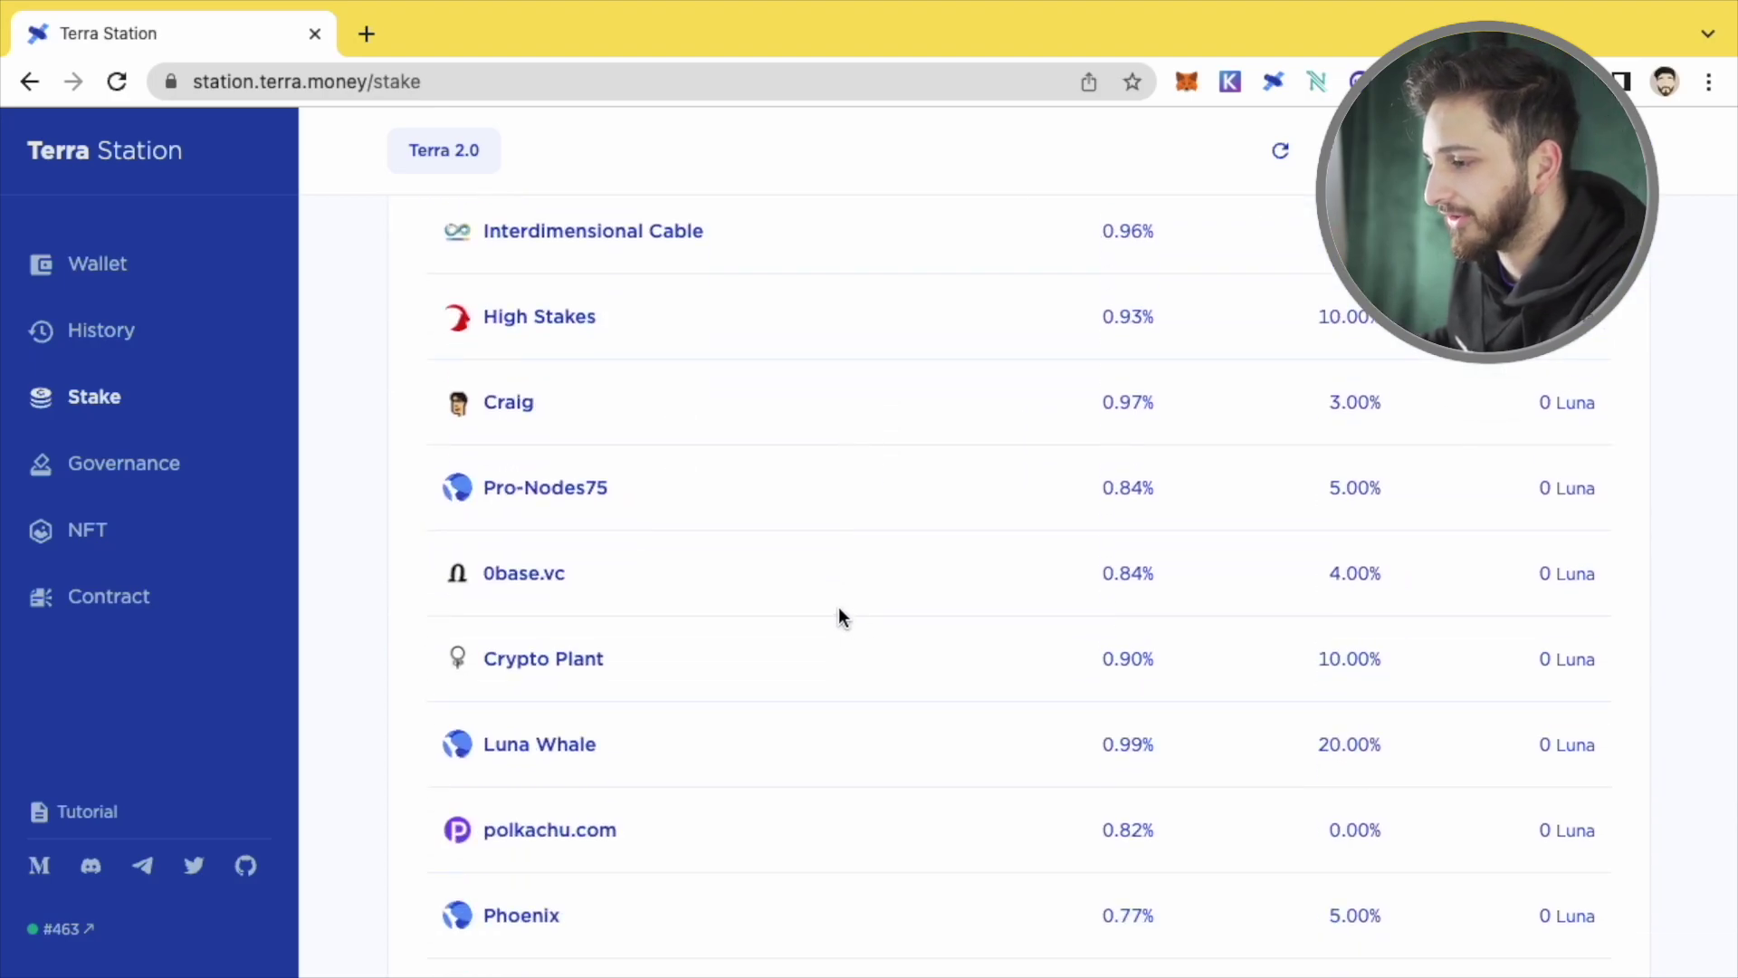
scroll(834, 600, down, 20)
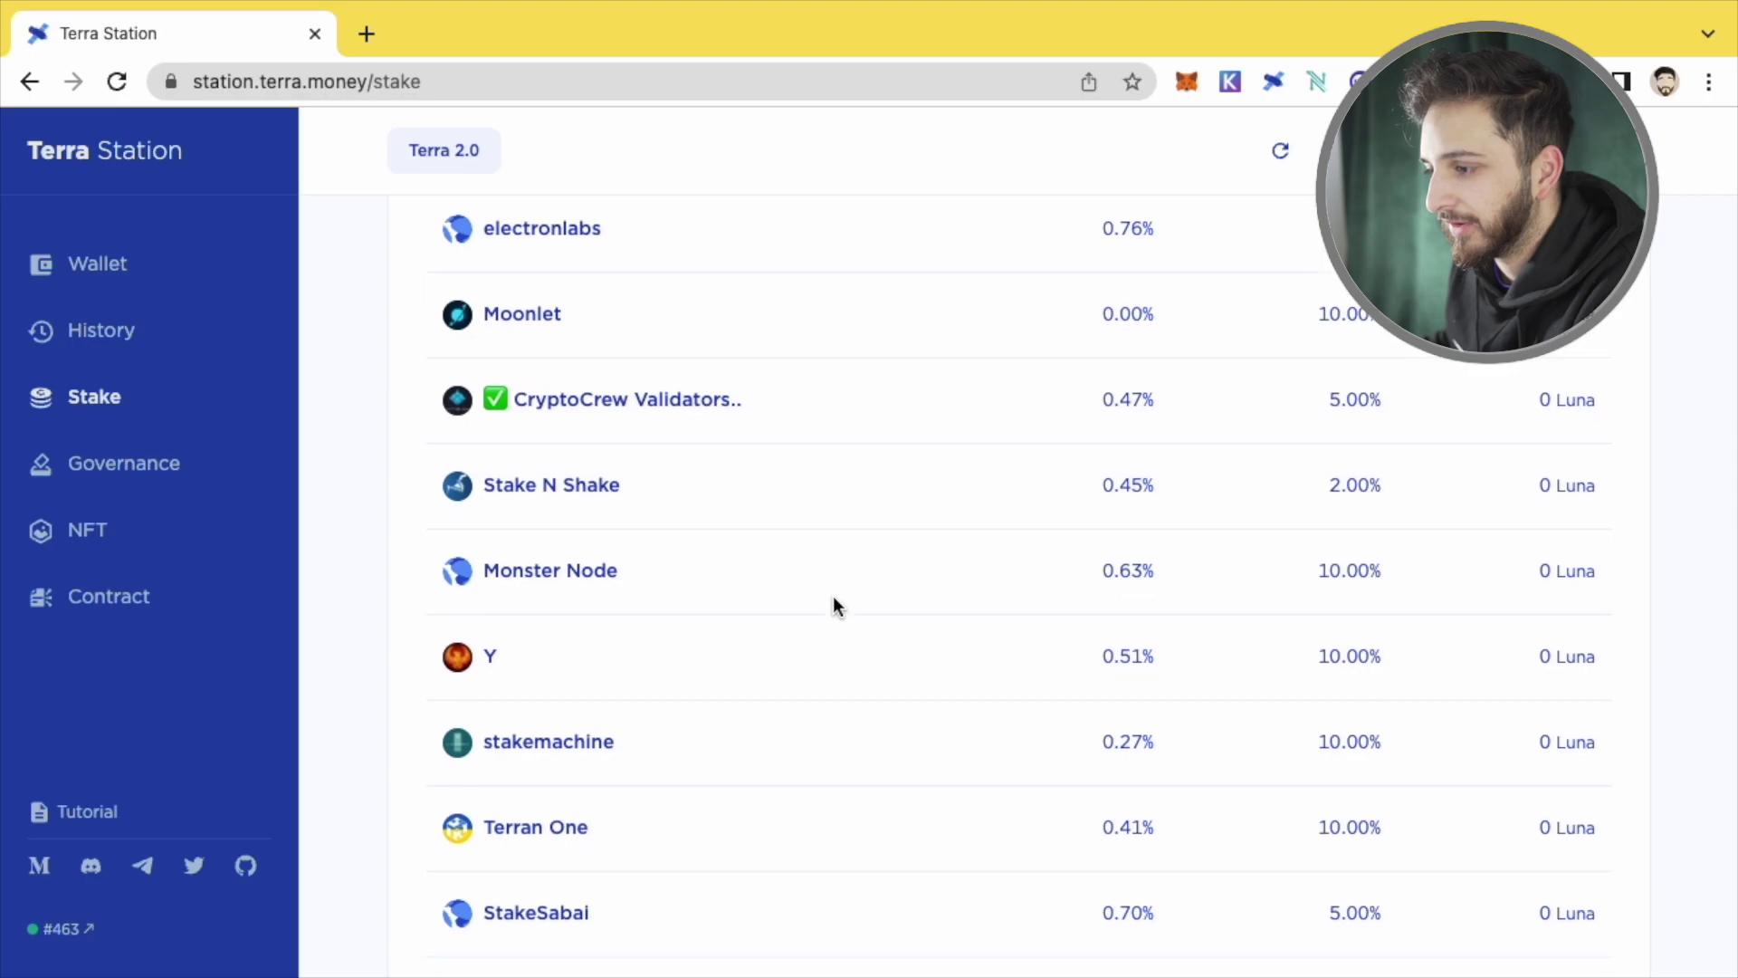
scroll(835, 599, down, 15)
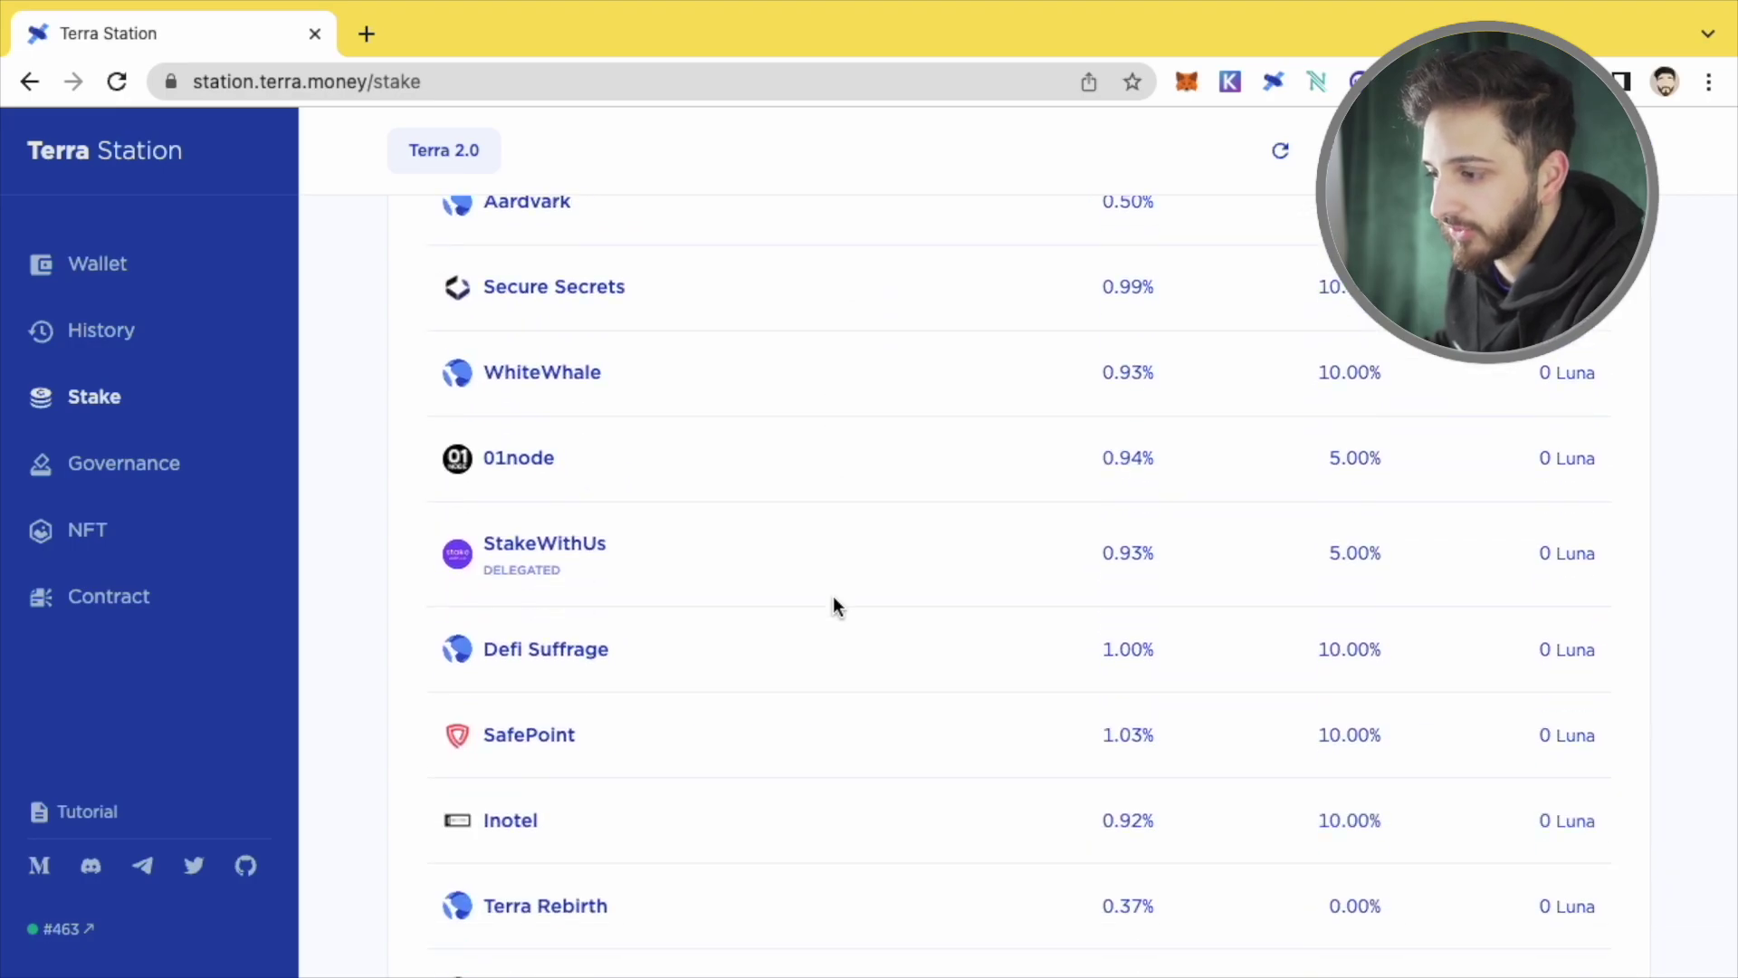
scroll(833, 597, up, 3)
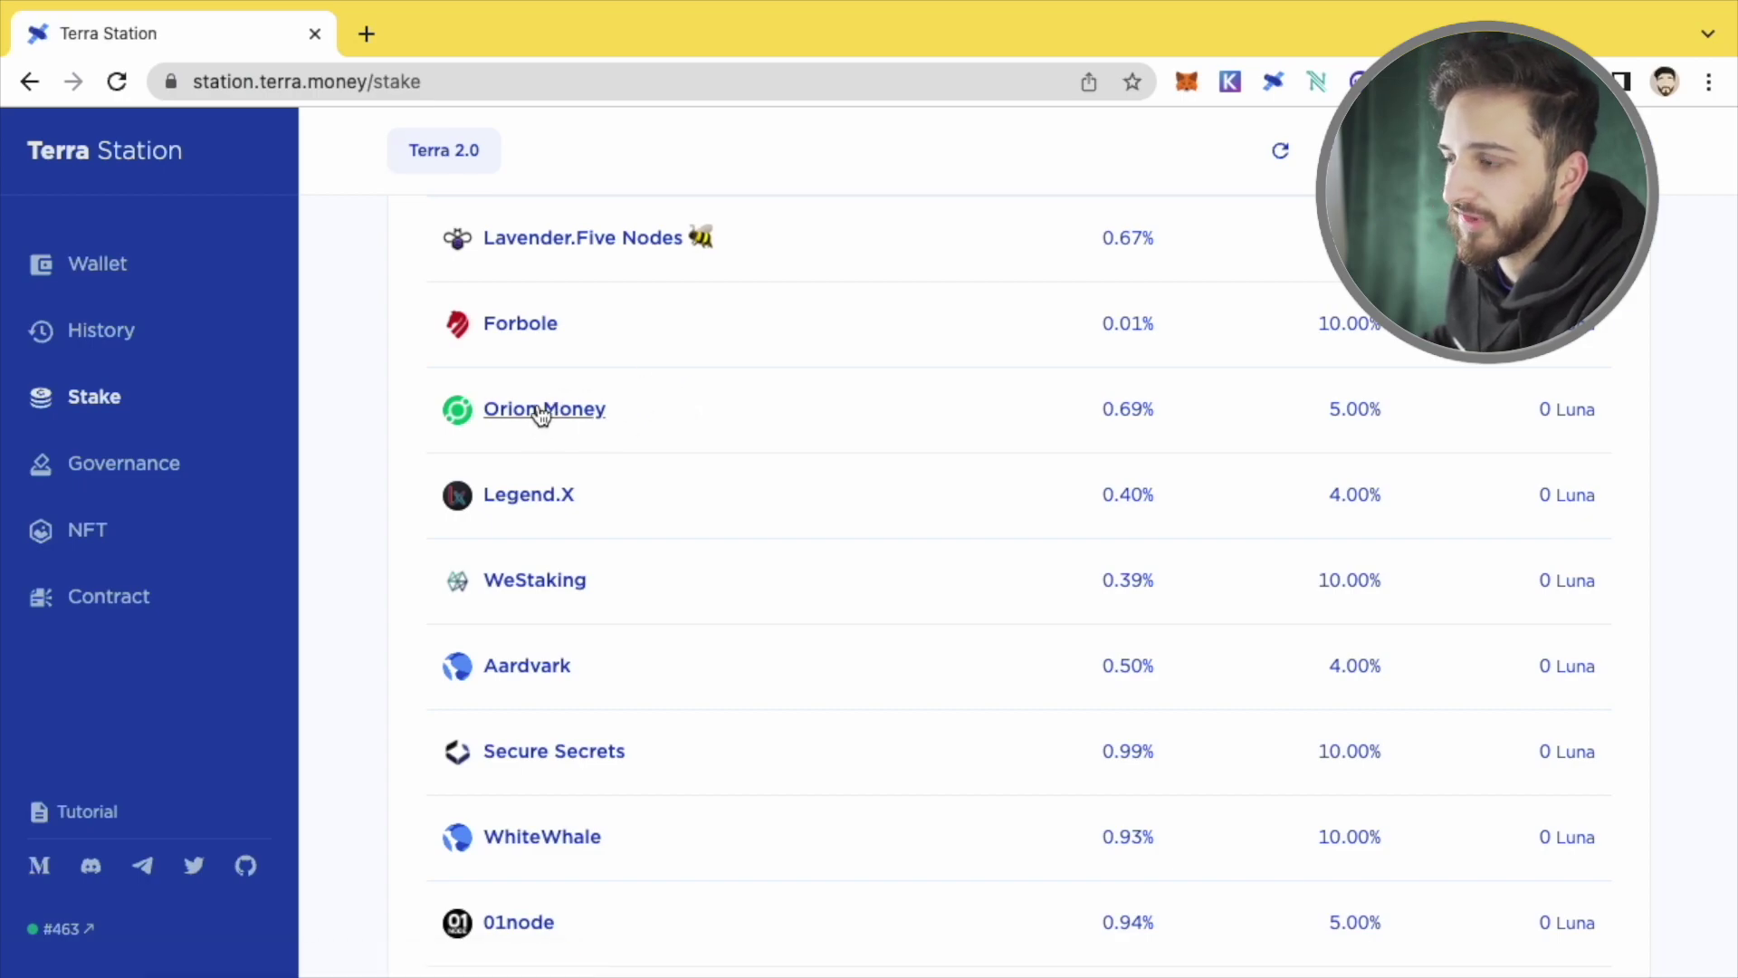
scroll(790, 579, down, 3)
scroll(790, 588, down, 4)
scroll(637, 433, up, 1)
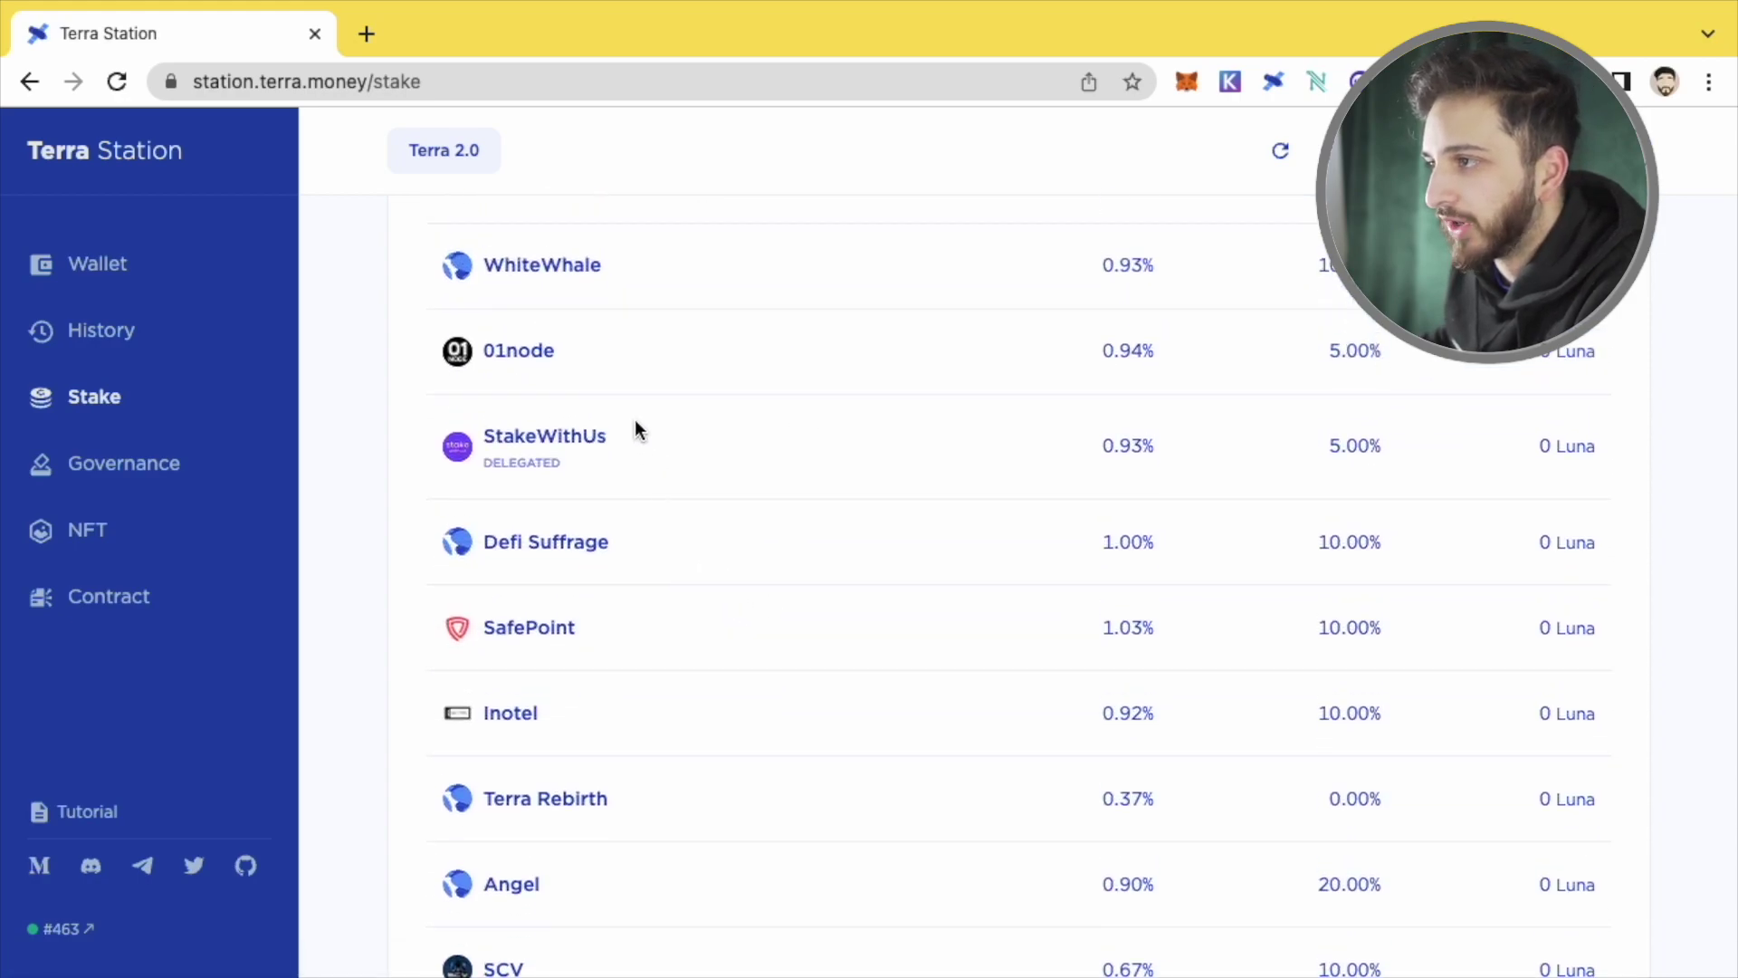
scroll(760, 607, down, 10)
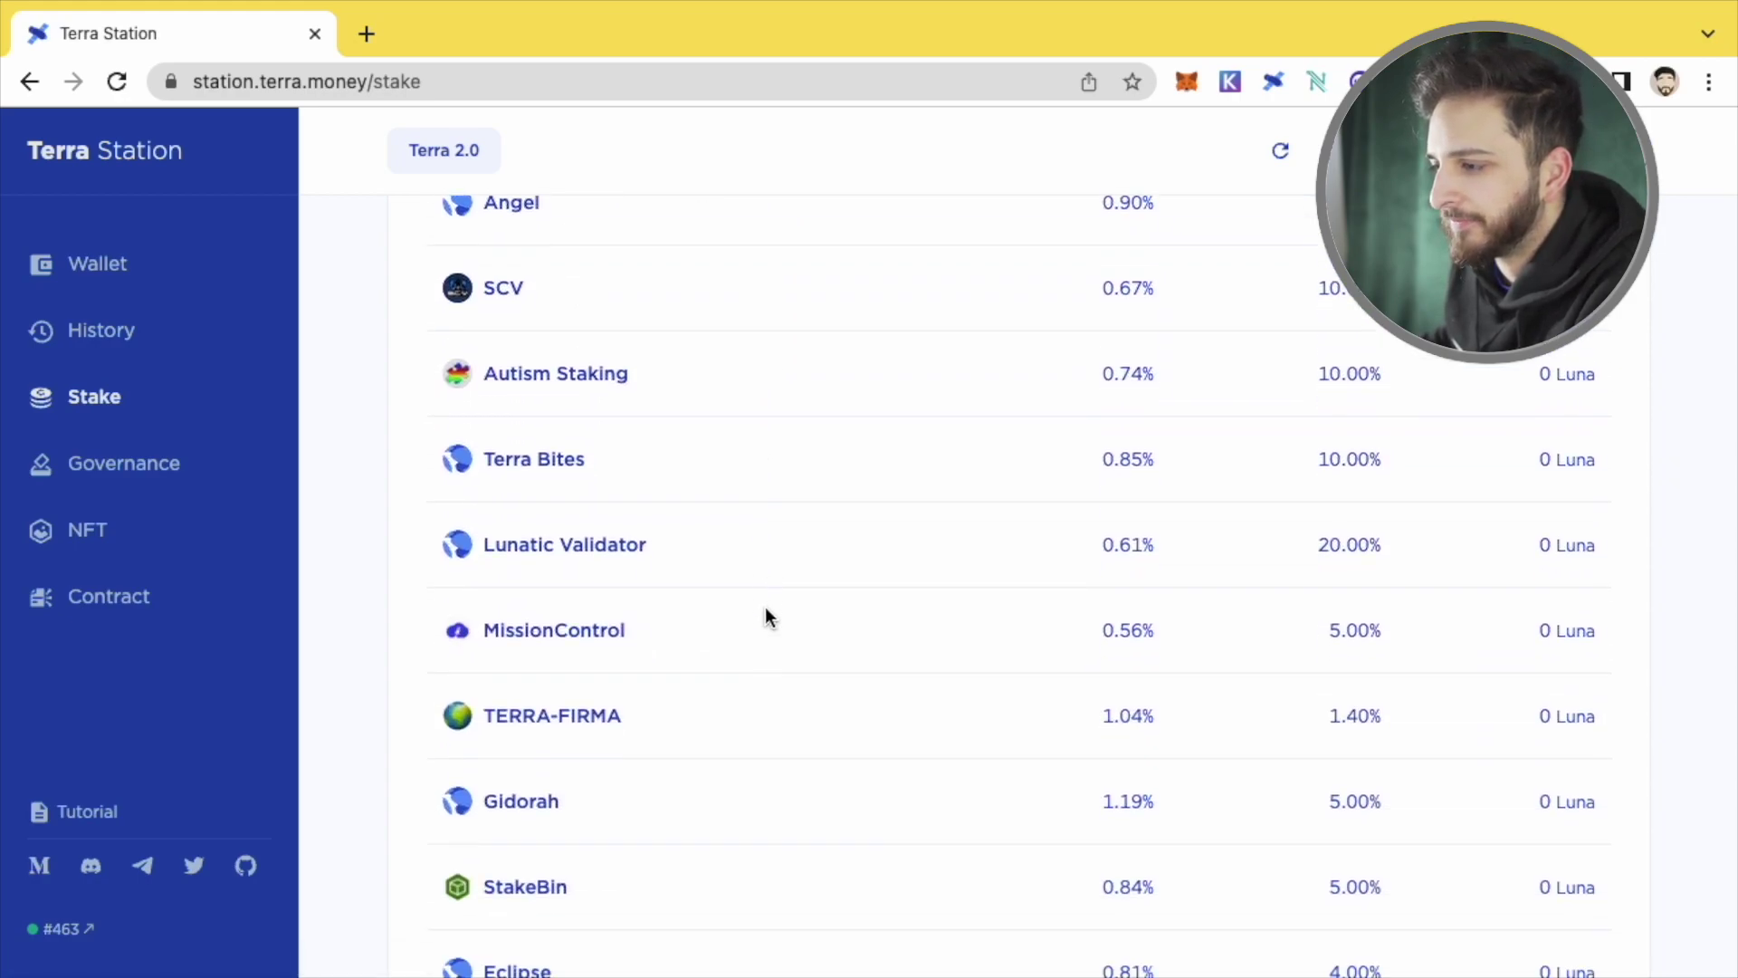
scroll(760, 609, down, 7)
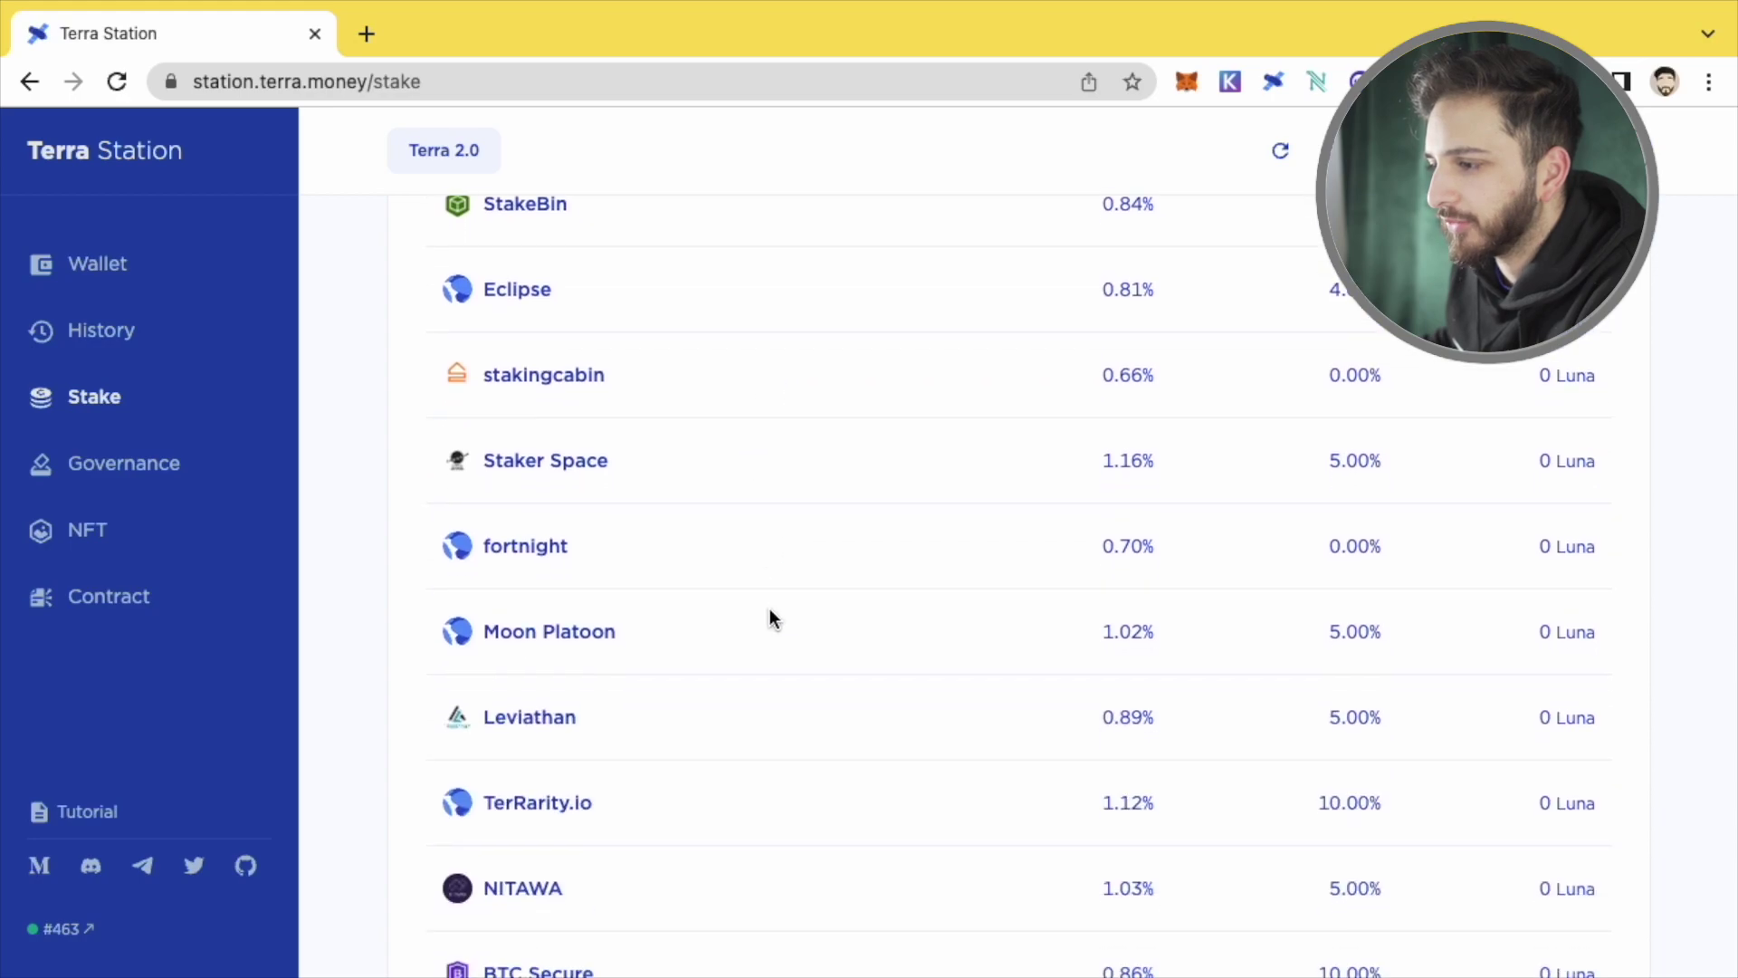
scroll(773, 608, down, 7)
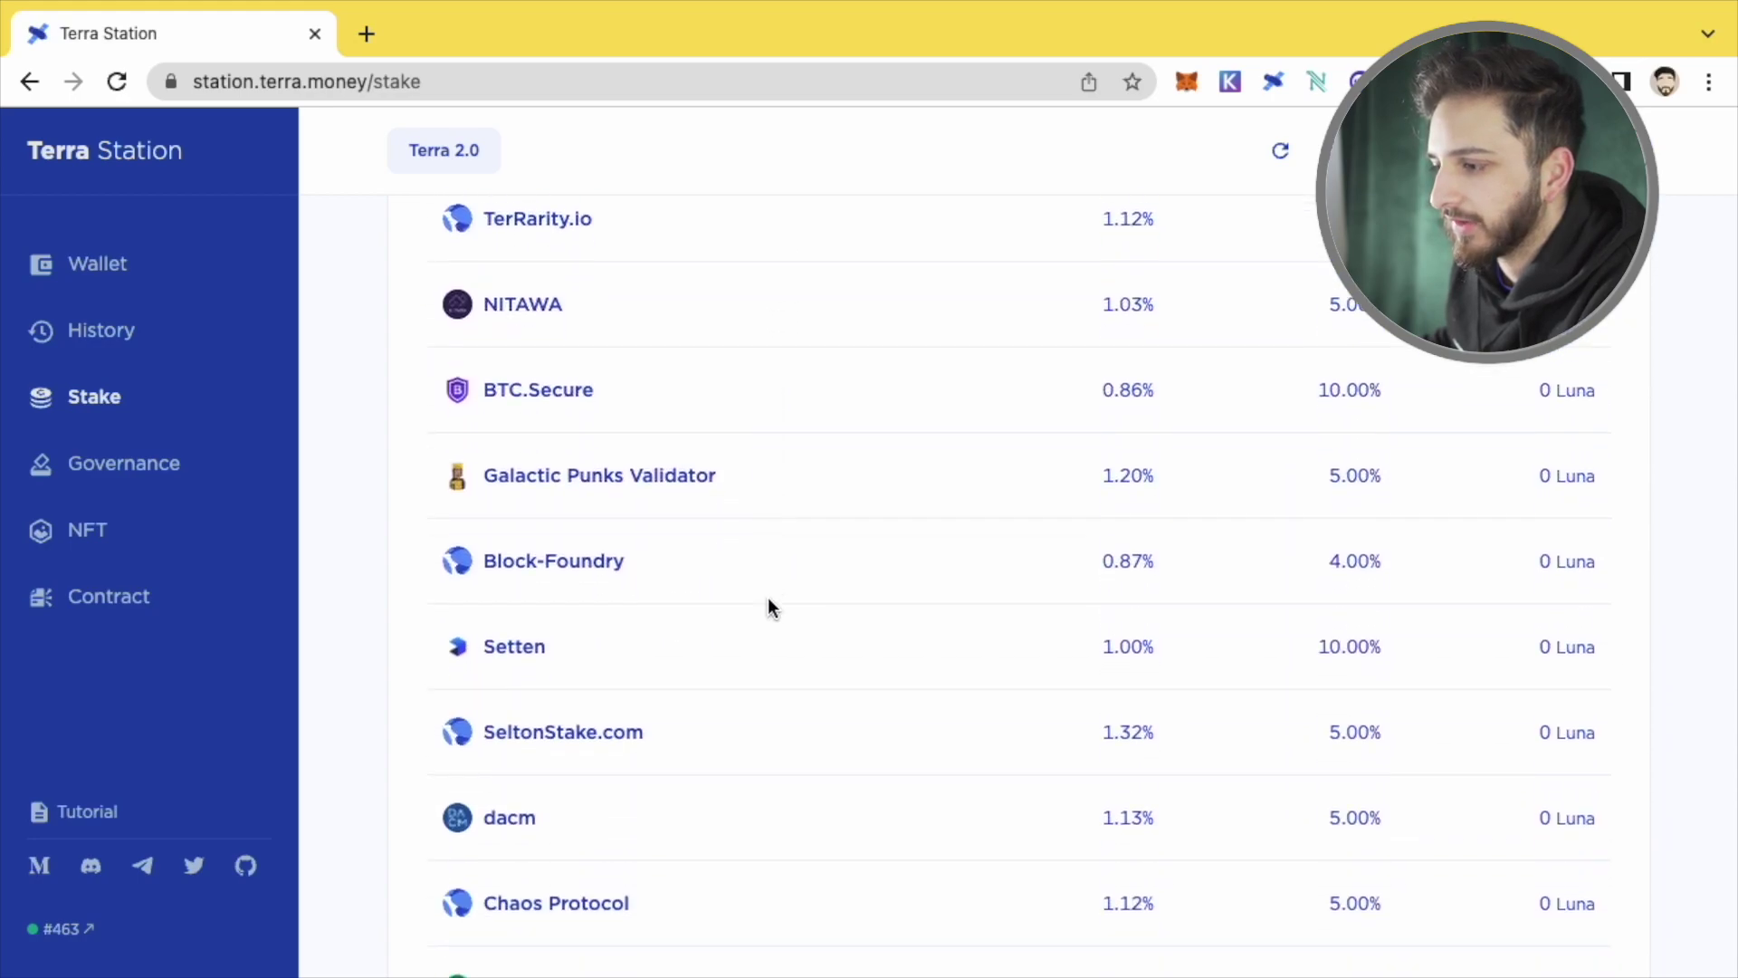
scroll(766, 605, down, 7)
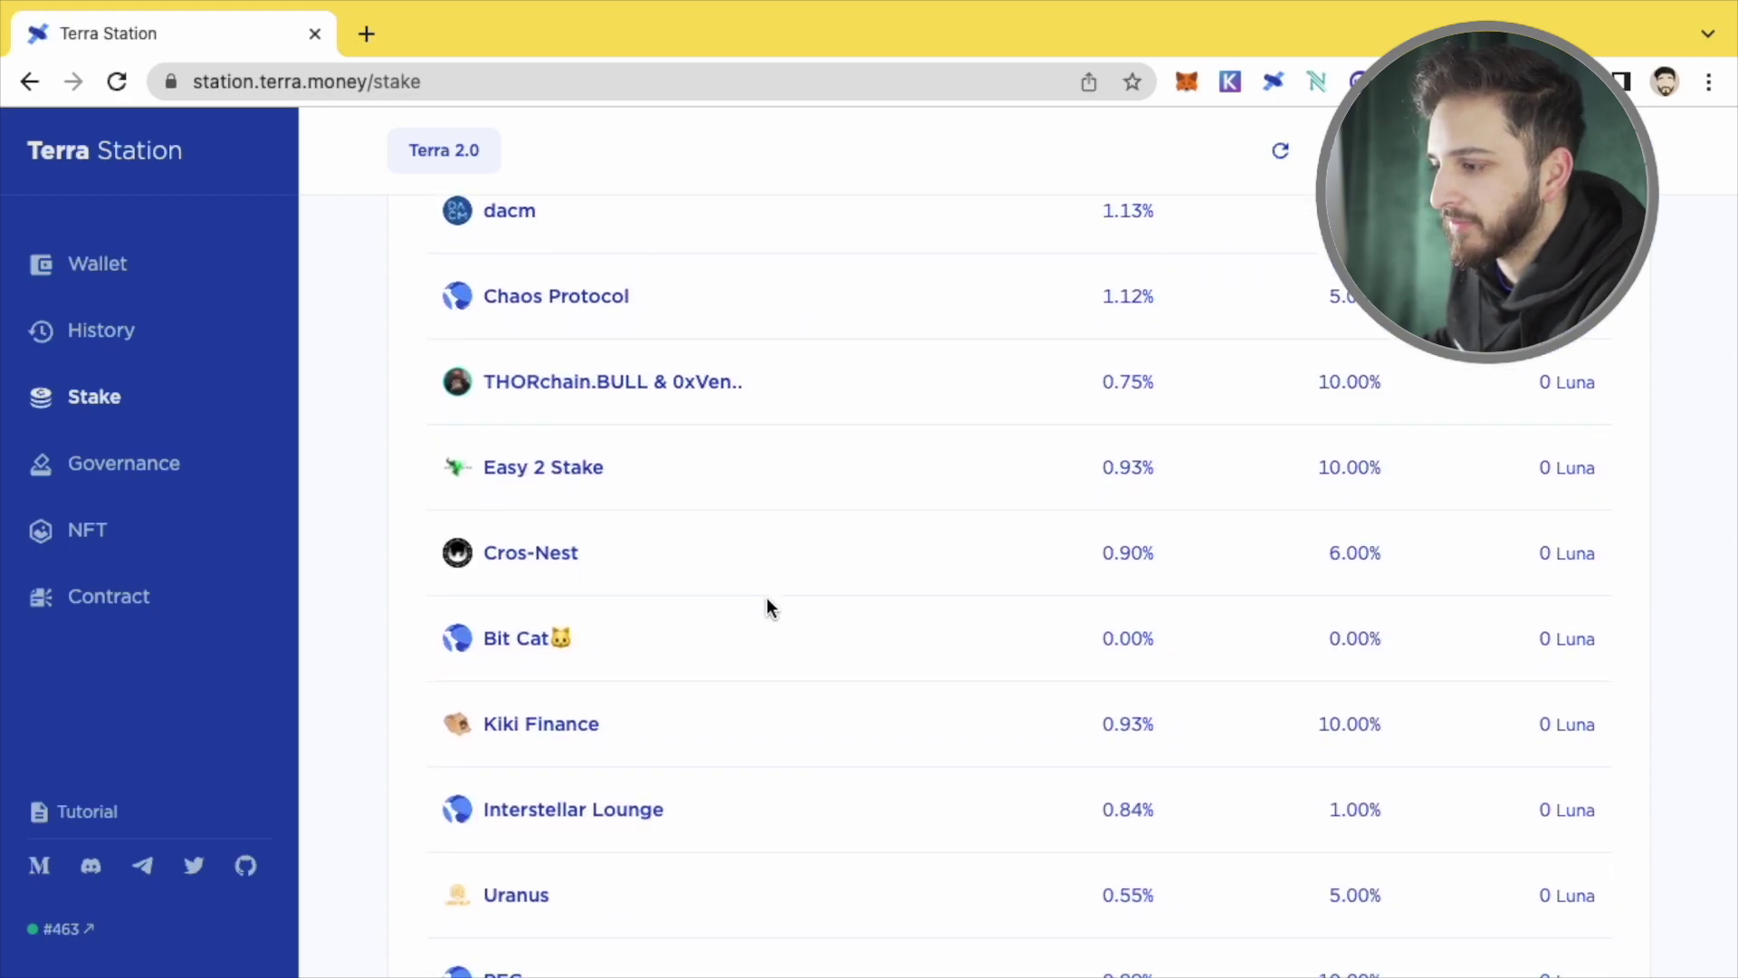
scroll(765, 613, down, 9)
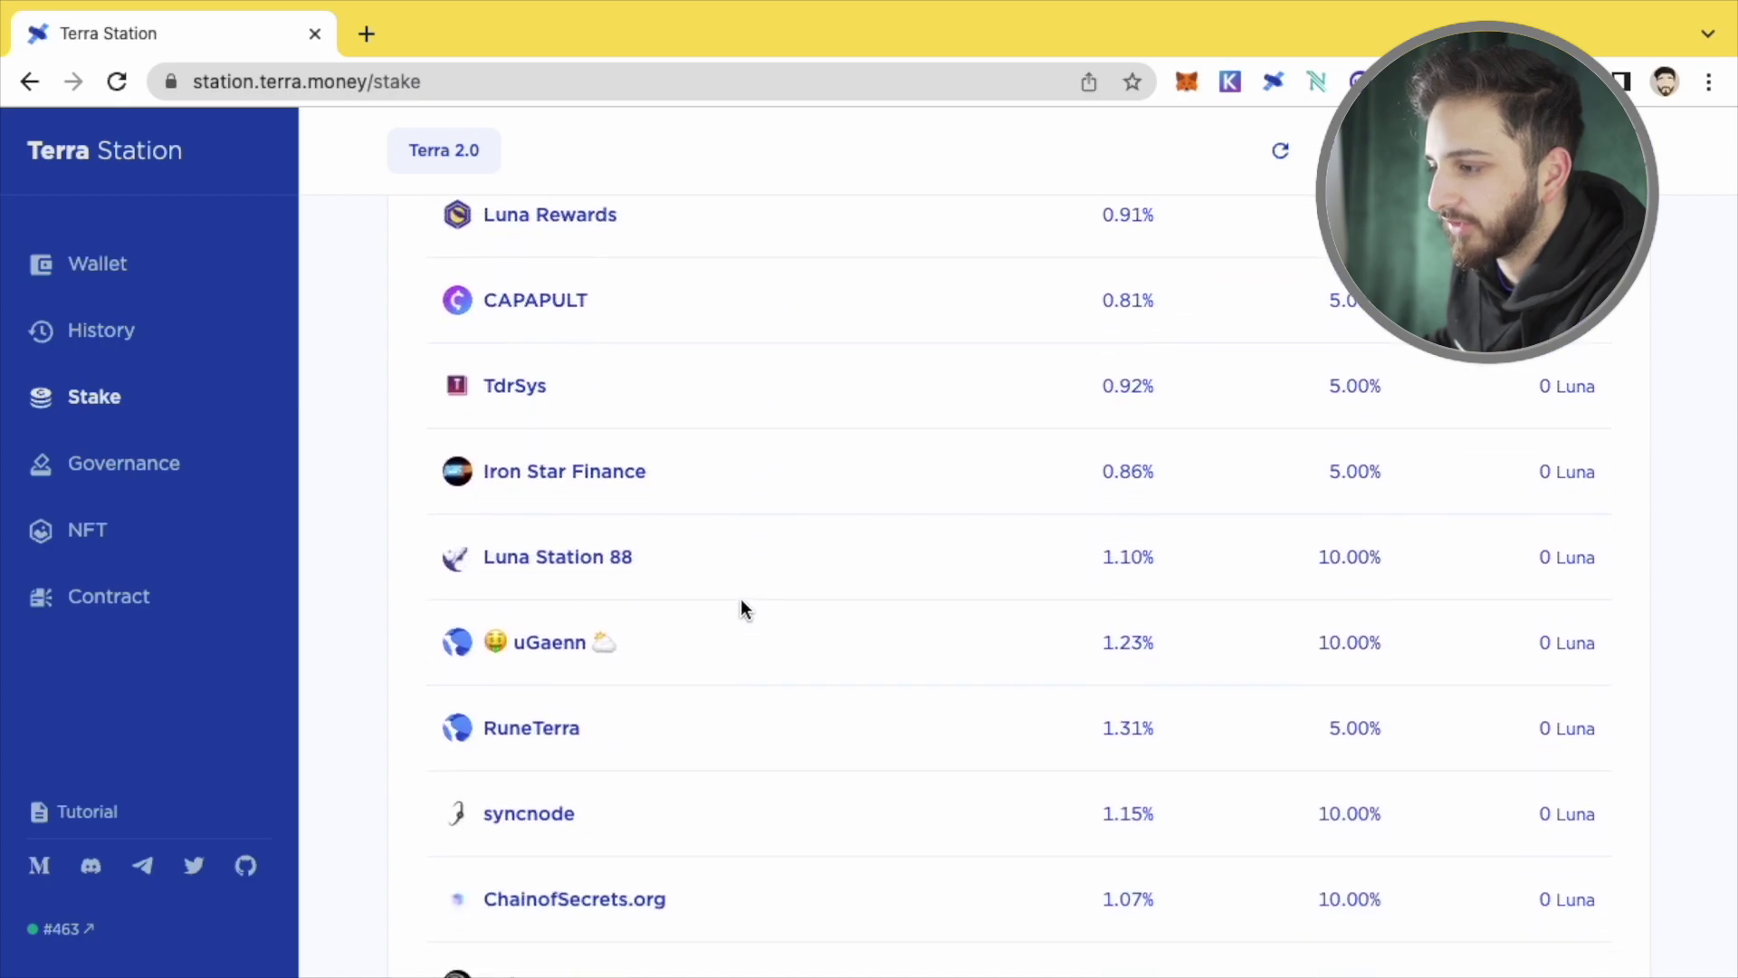
scroll(744, 601, down, 10)
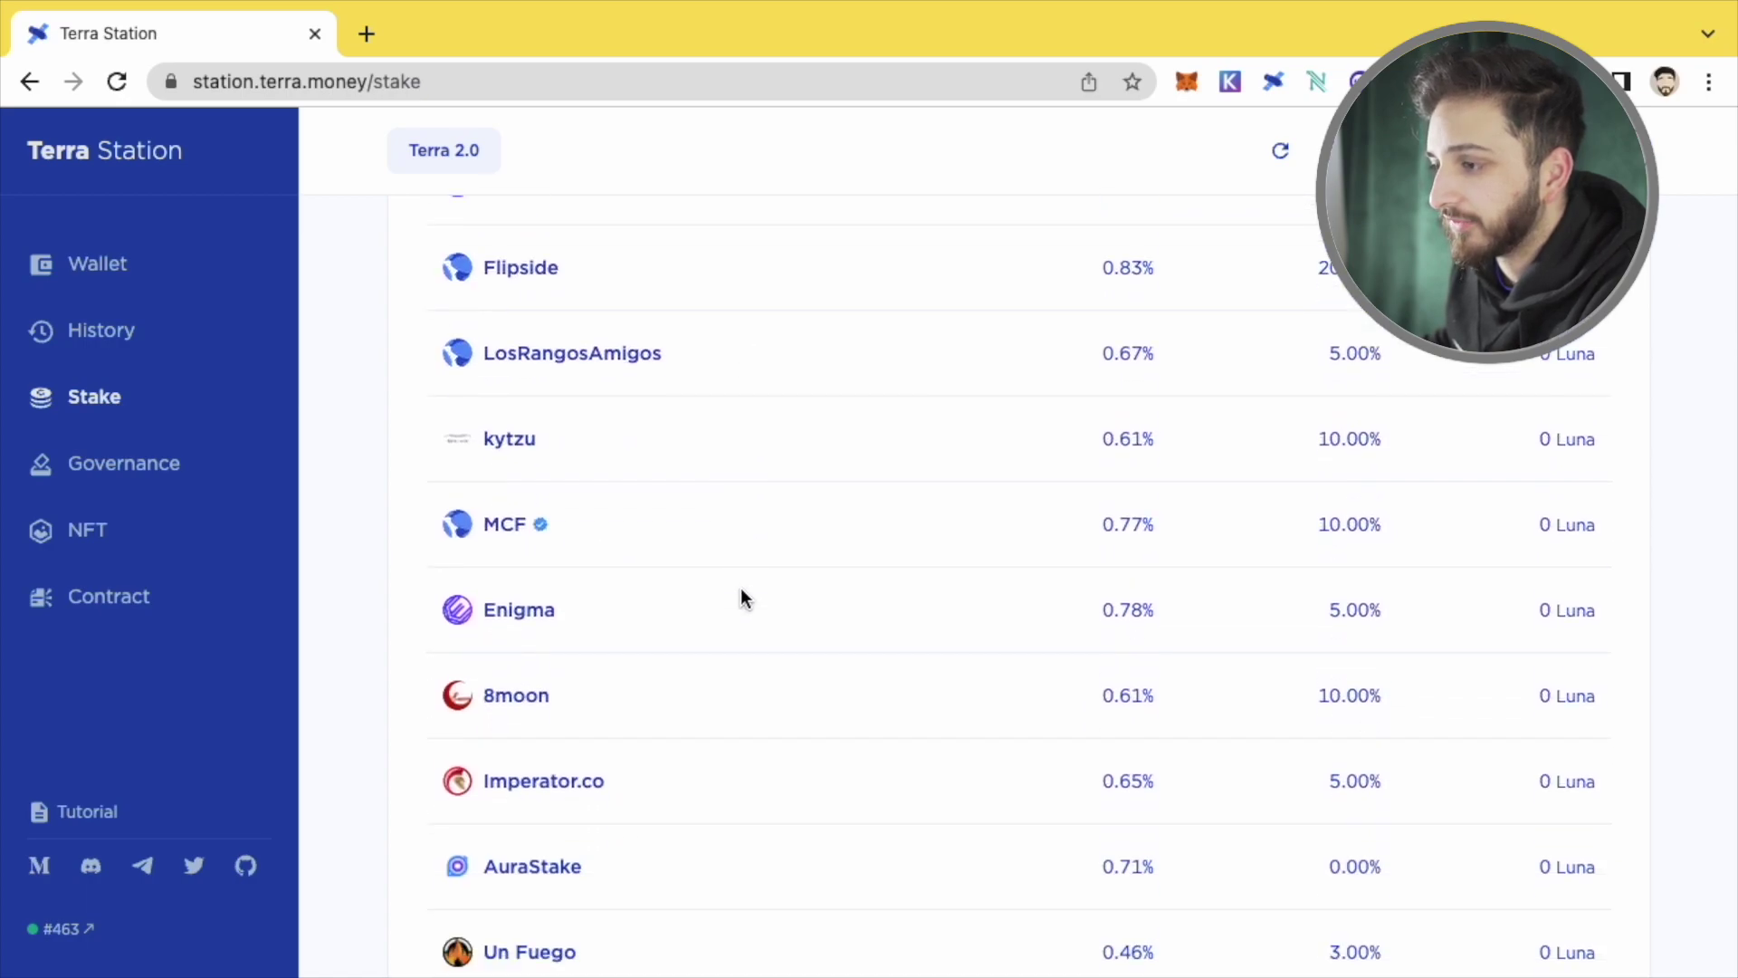
scroll(742, 597, down, 9)
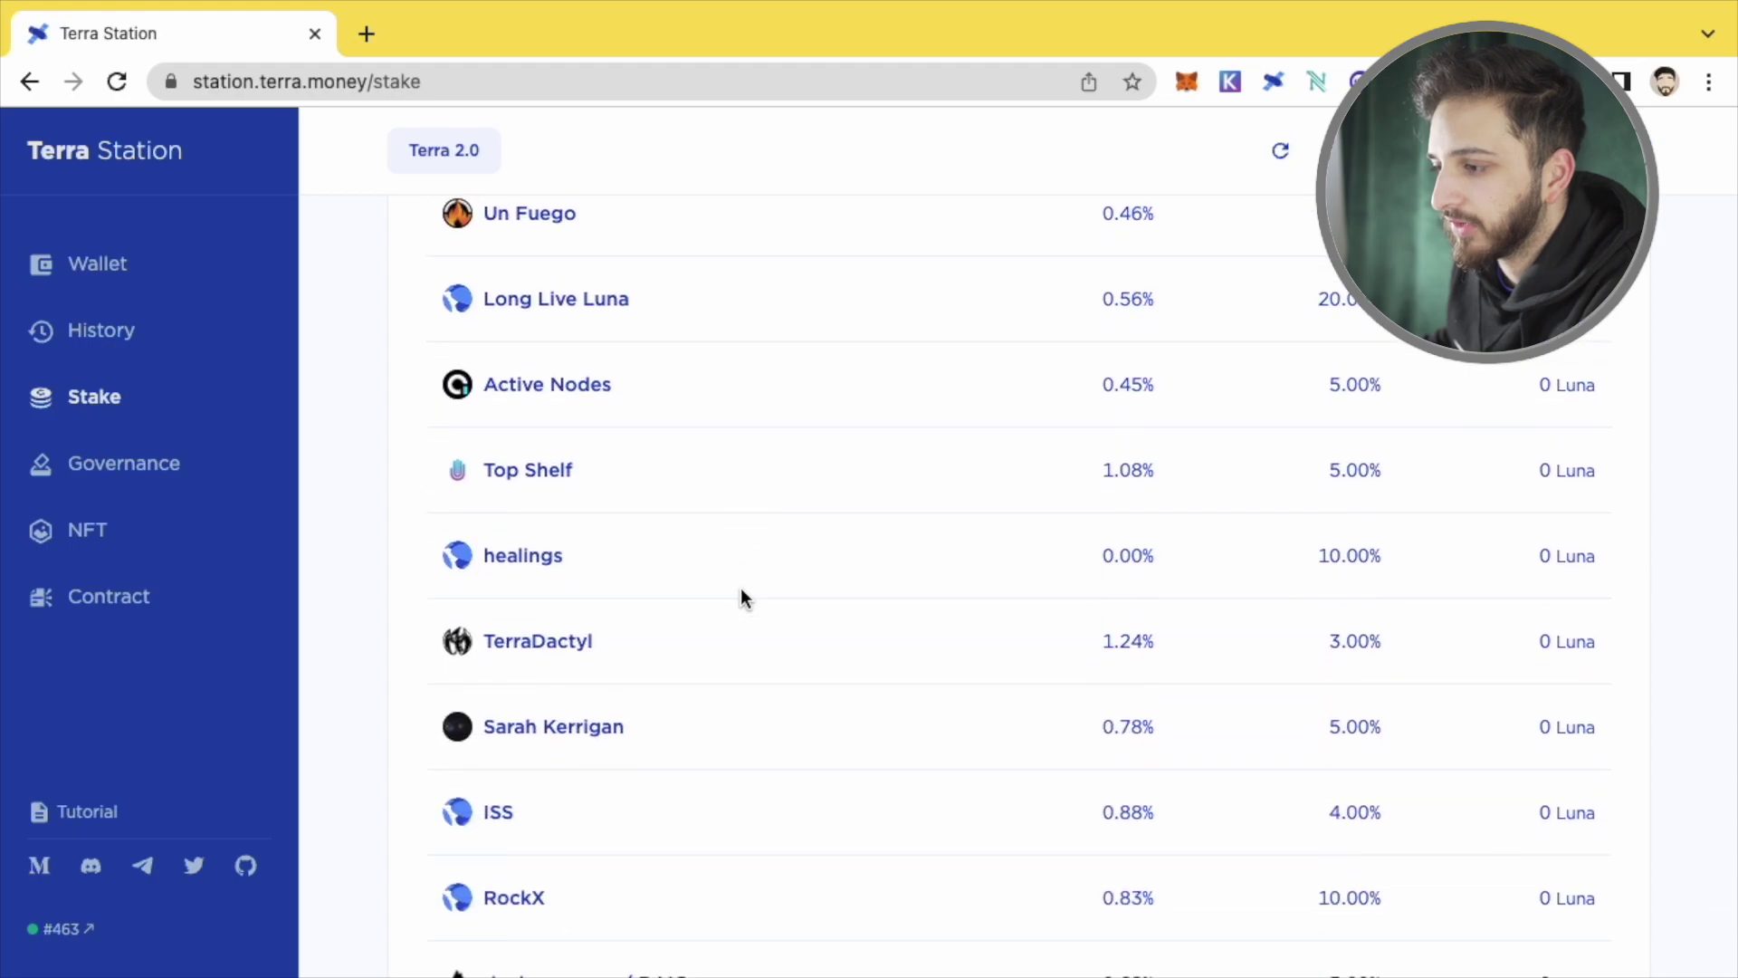
scroll(741, 598, down, 3)
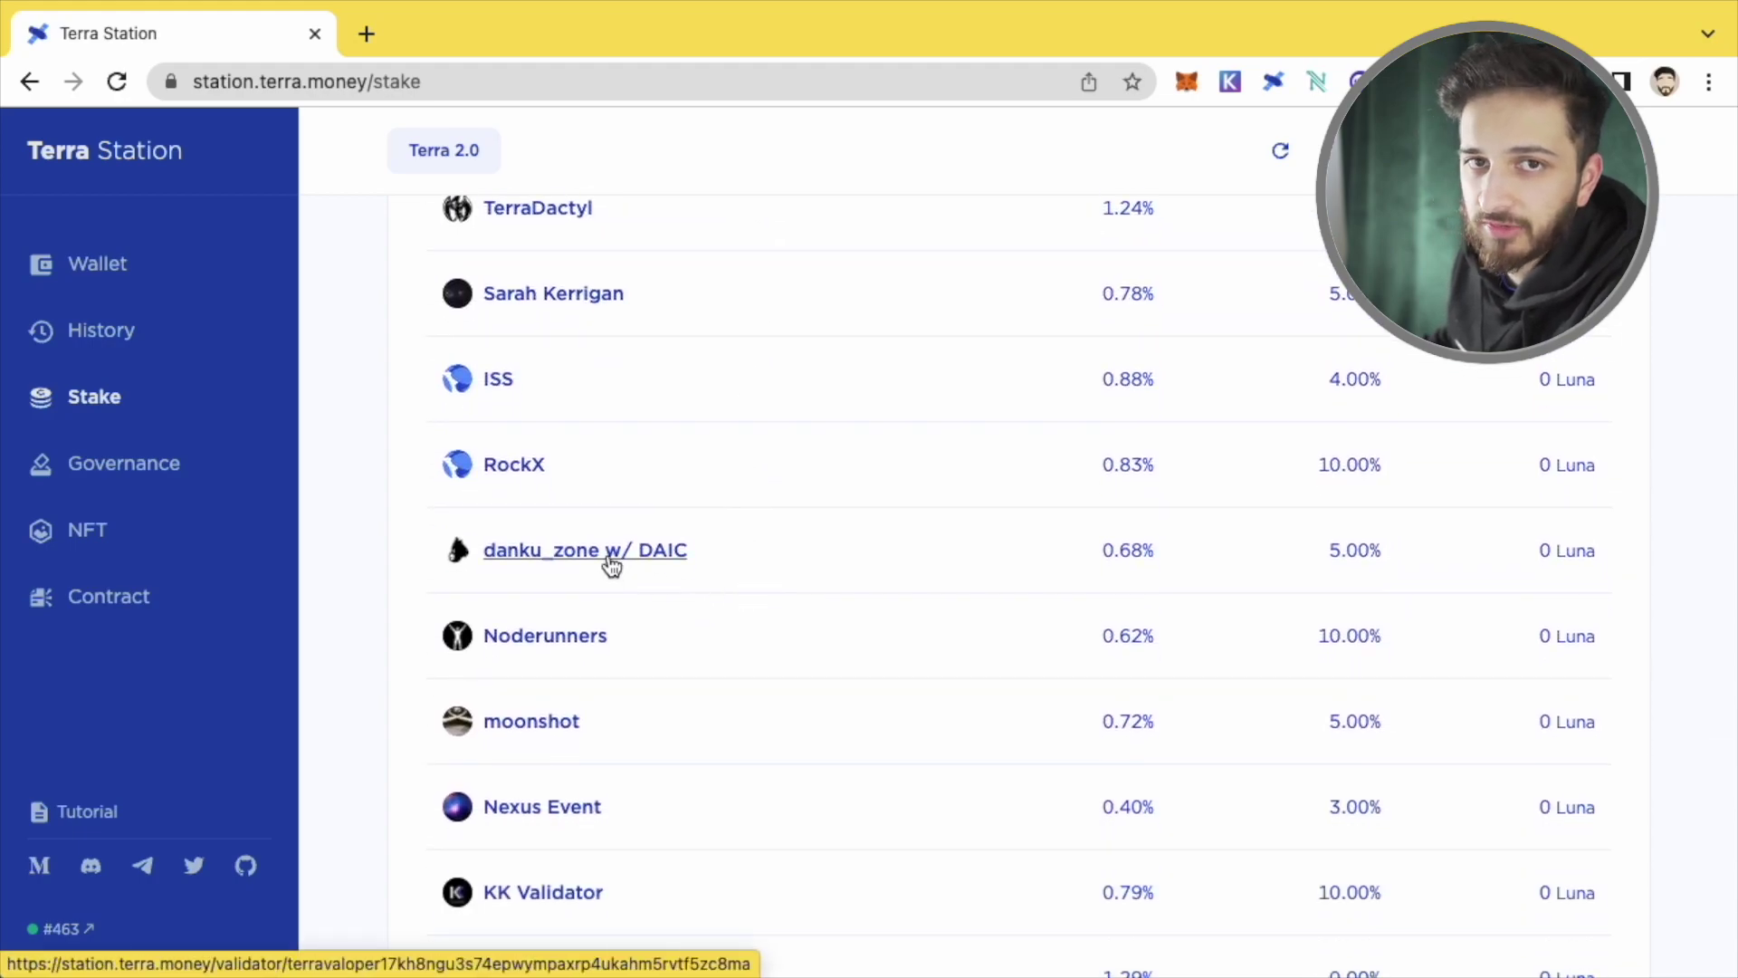
scroll(715, 585, down, 2)
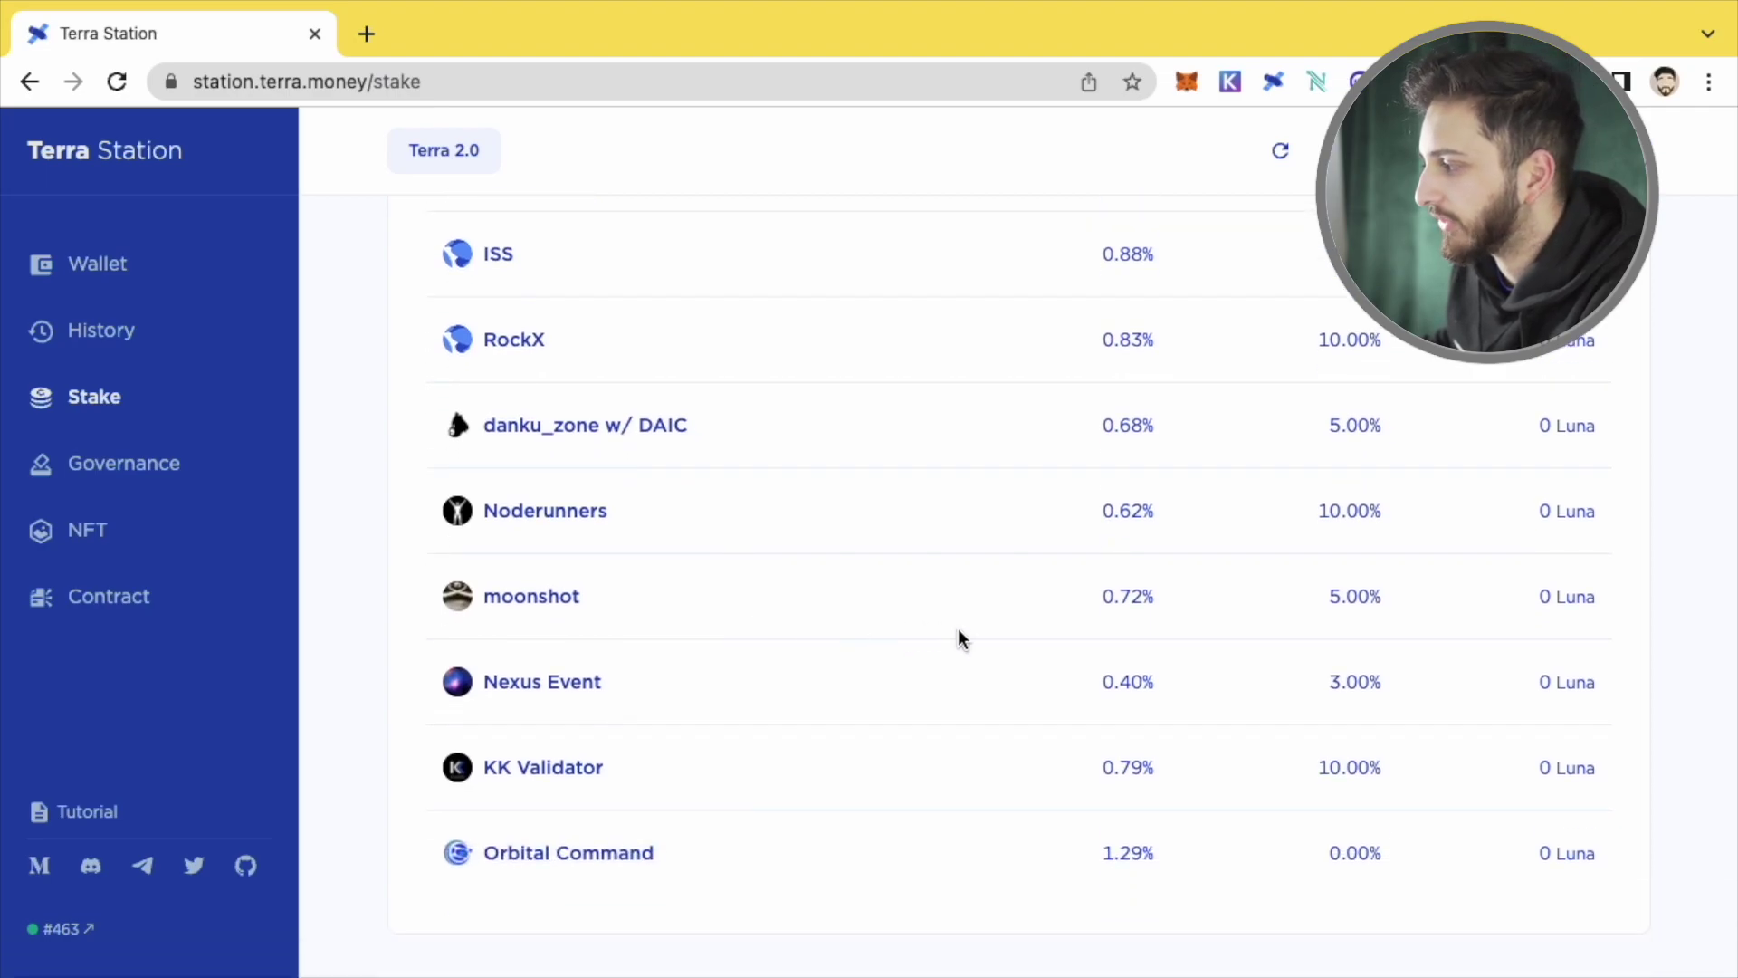
scroll(949, 626, up, 15)
scroll(978, 620, up, 20)
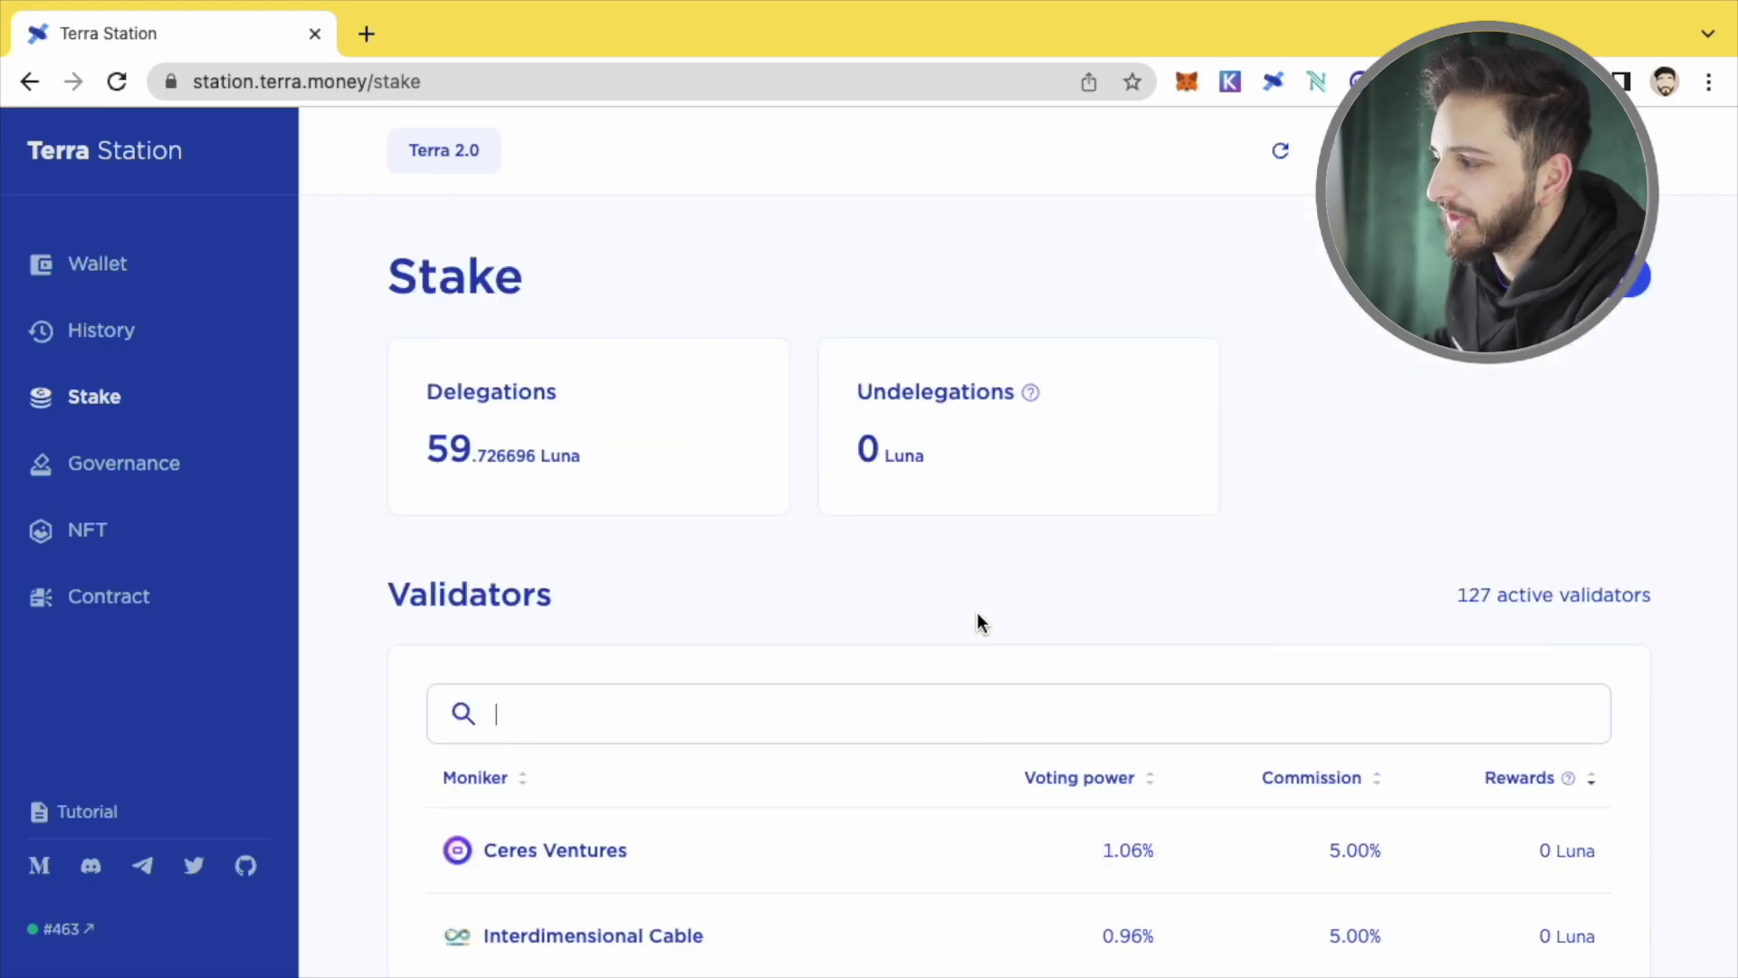
scroll(978, 621, down, 2)
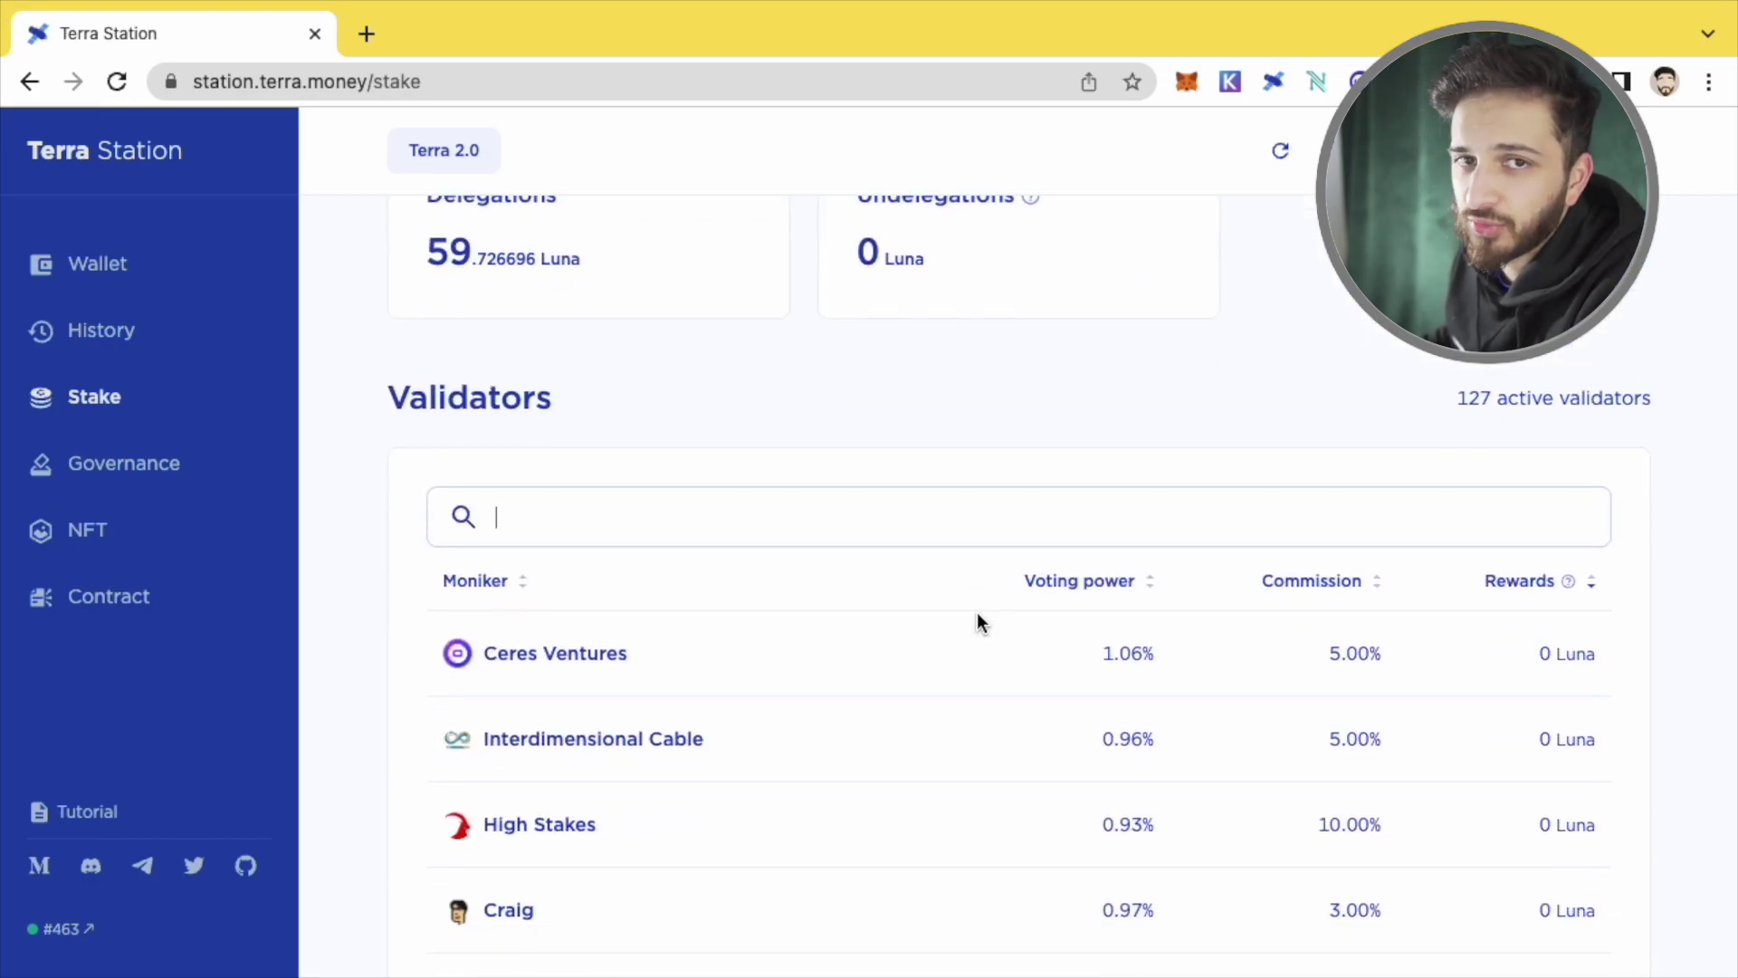